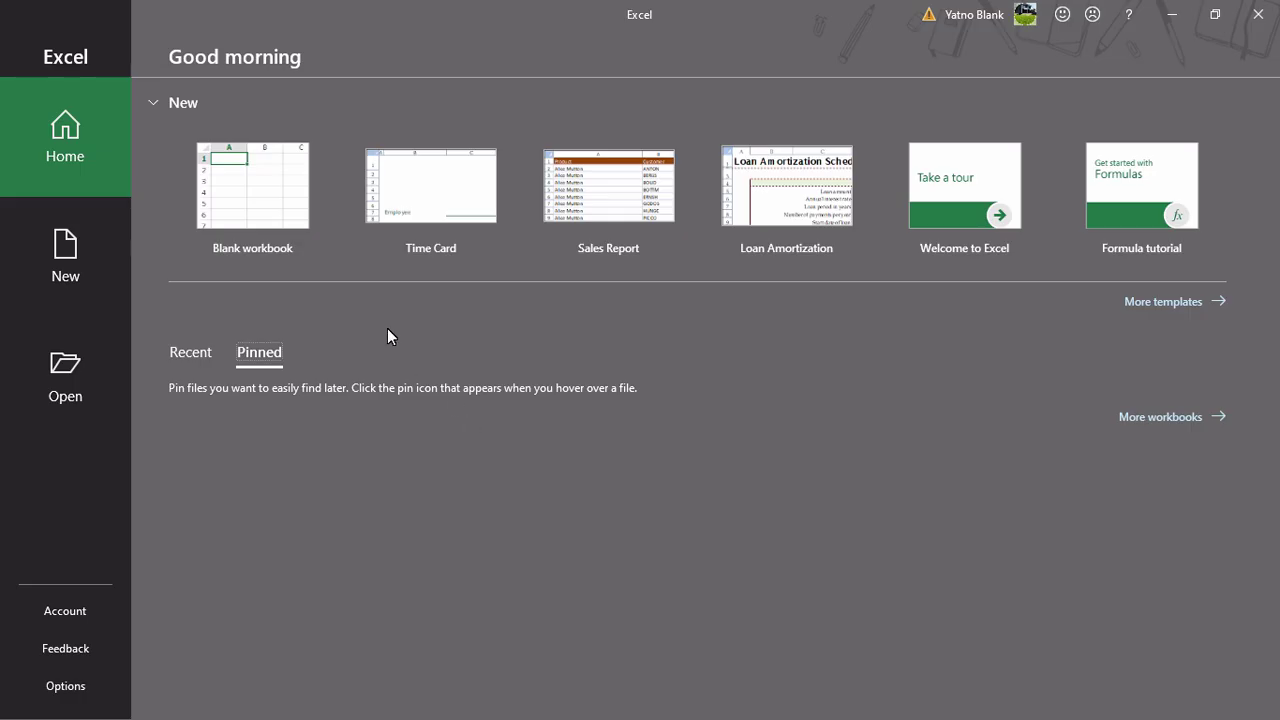
Create a blank workbook and switch the sheet to Normal view
click(259, 212)
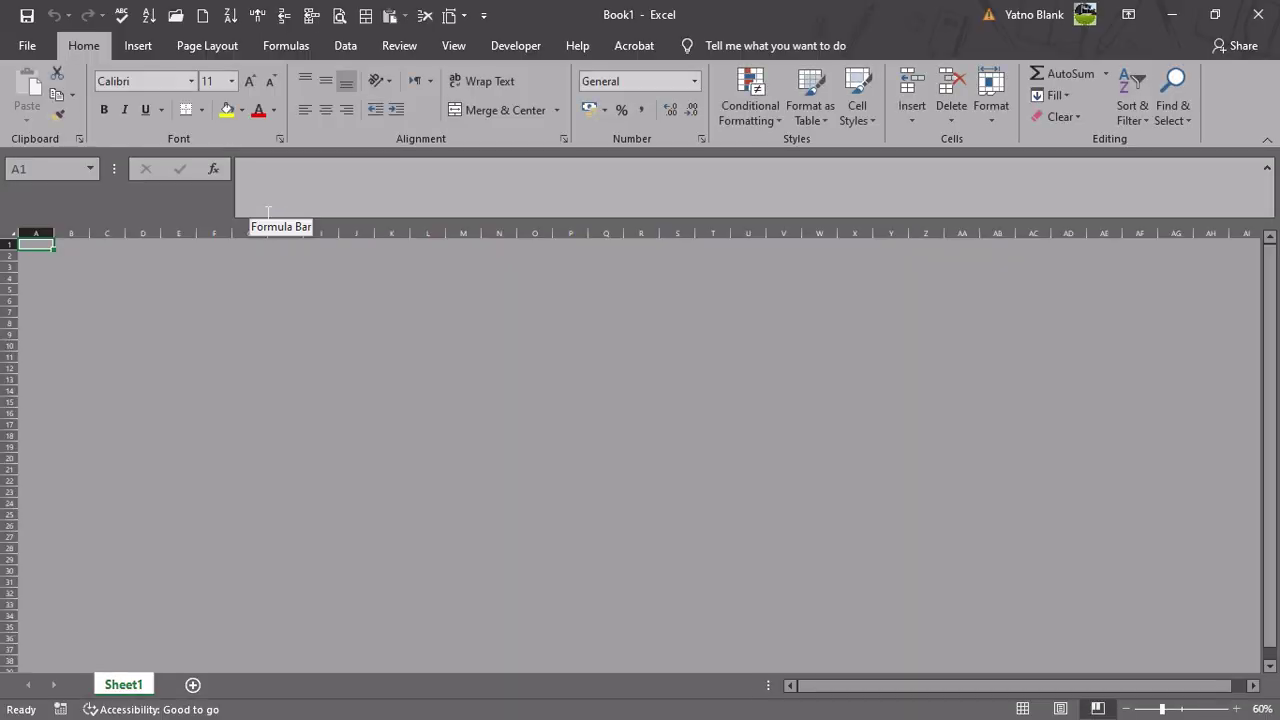
click(172, 302)
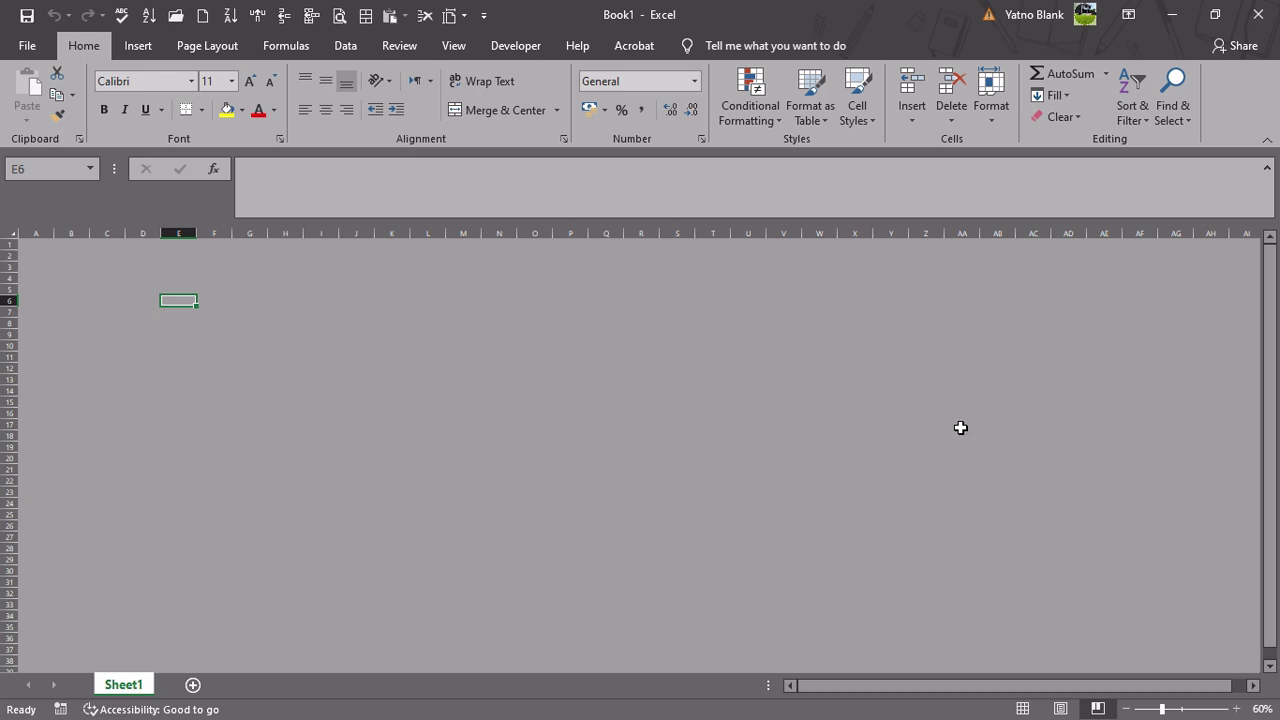
click(1022, 709)
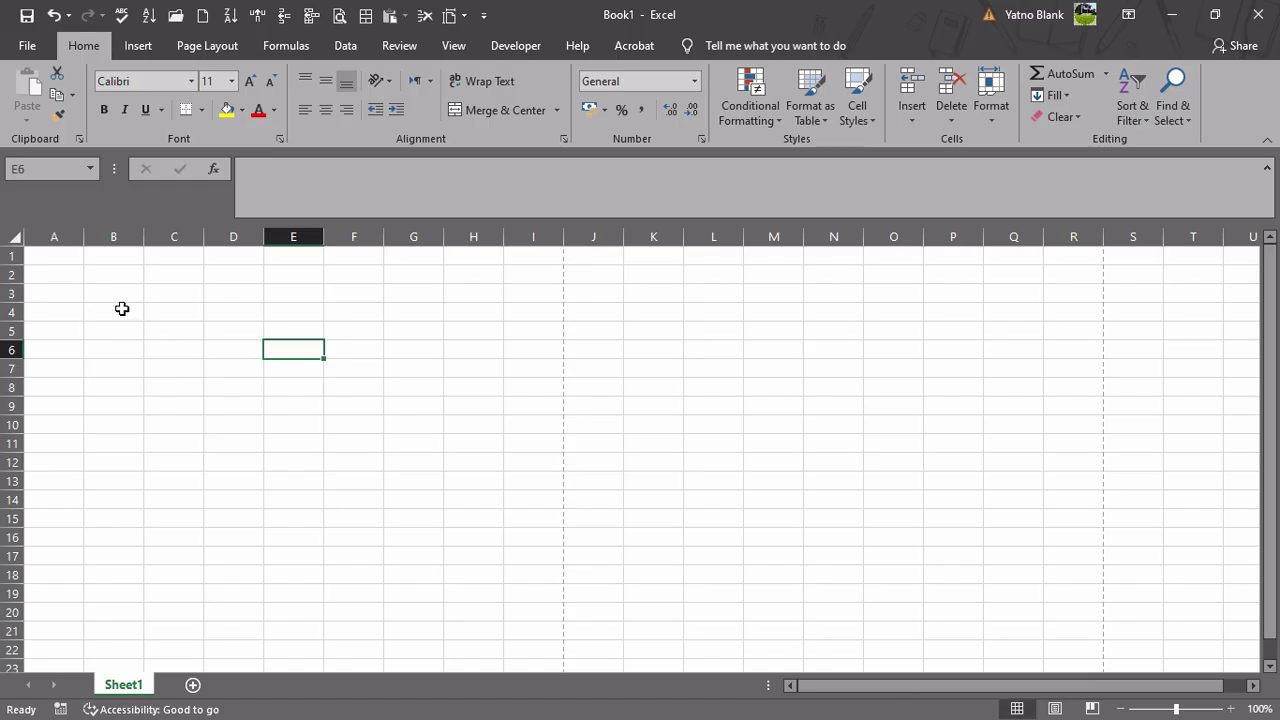
click(62, 259)
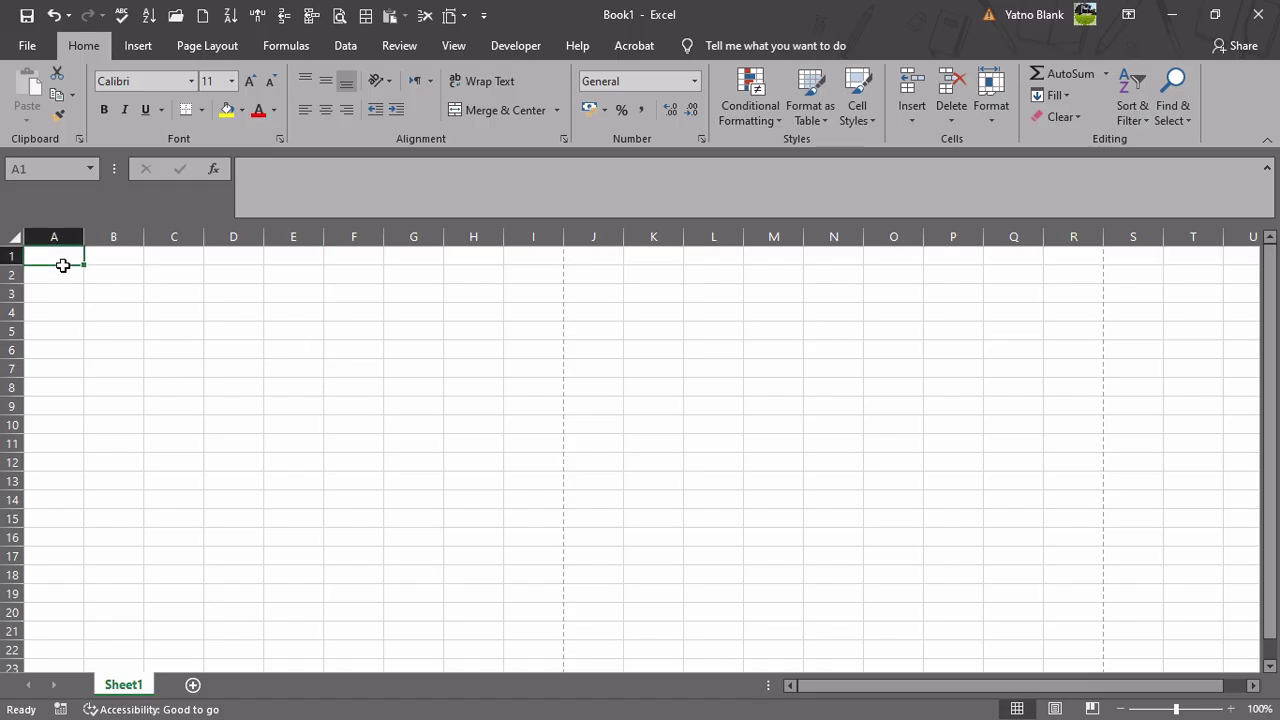
click(112, 284)
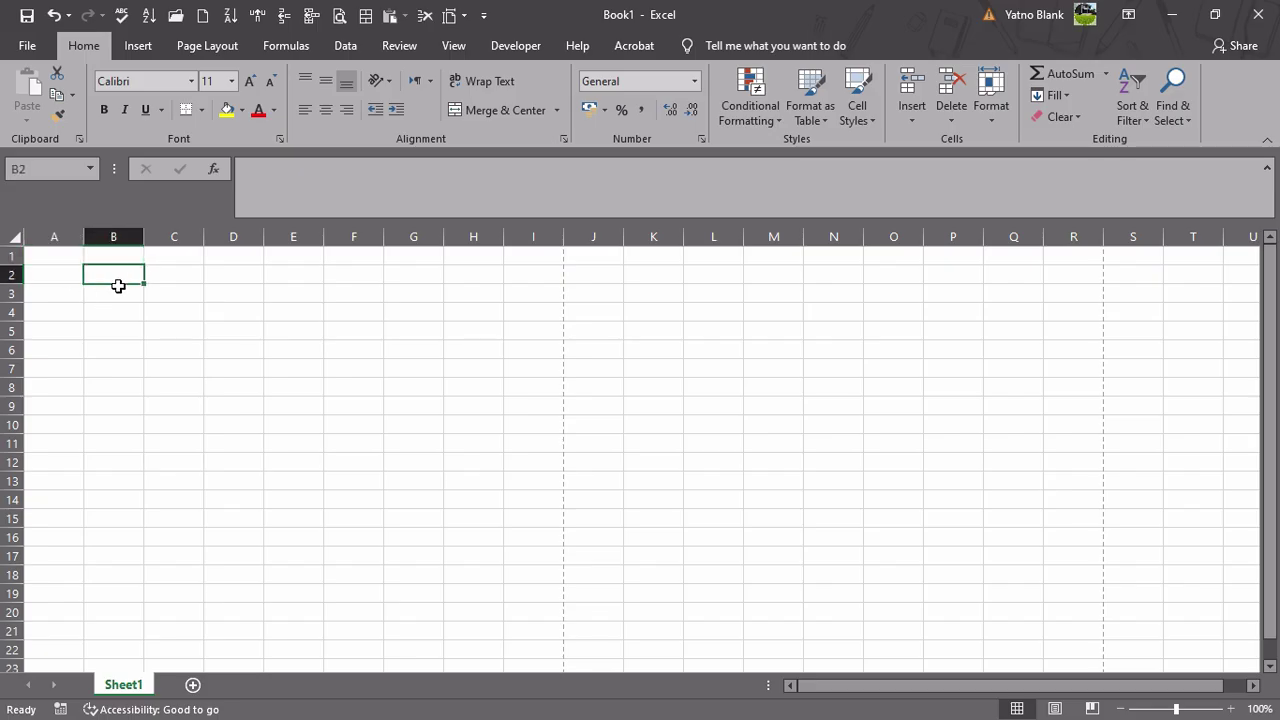
click(66, 247)
click(18, 278)
drag(20, 284, 11, 420)
click(130, 371)
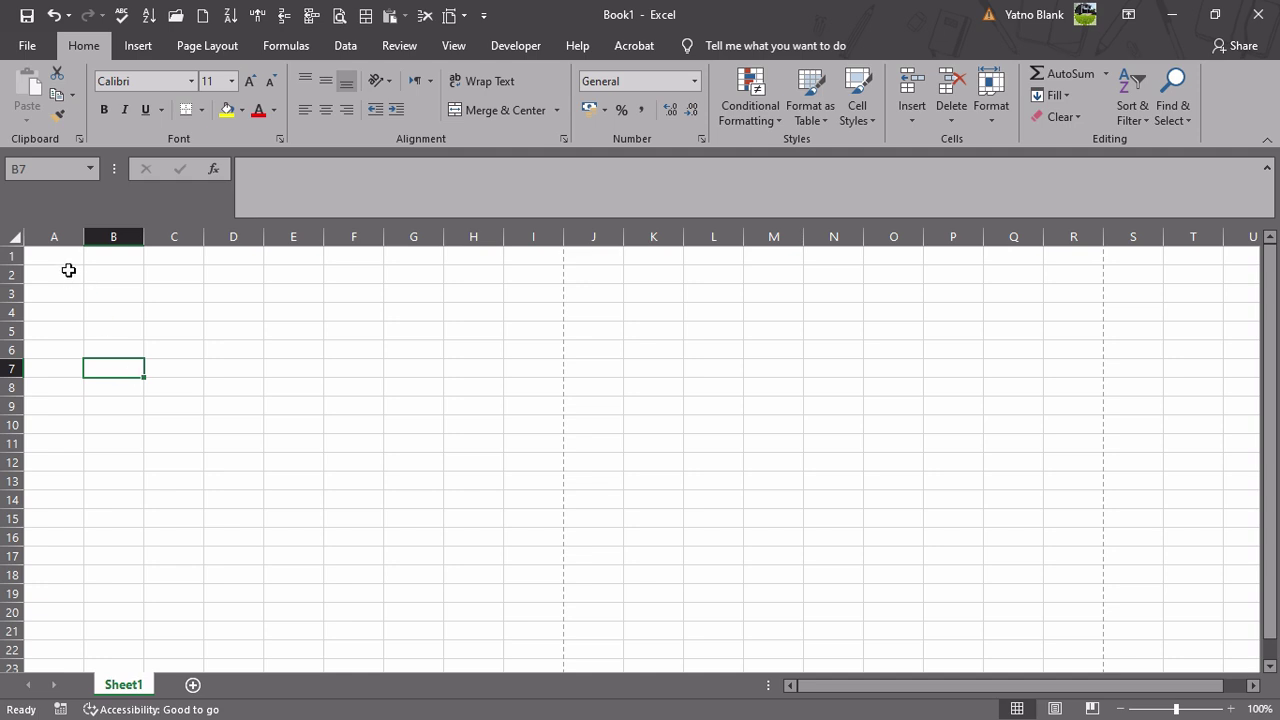
Enter the table title "Daftar Penjualan Barang" in cell B3
click(118, 303)
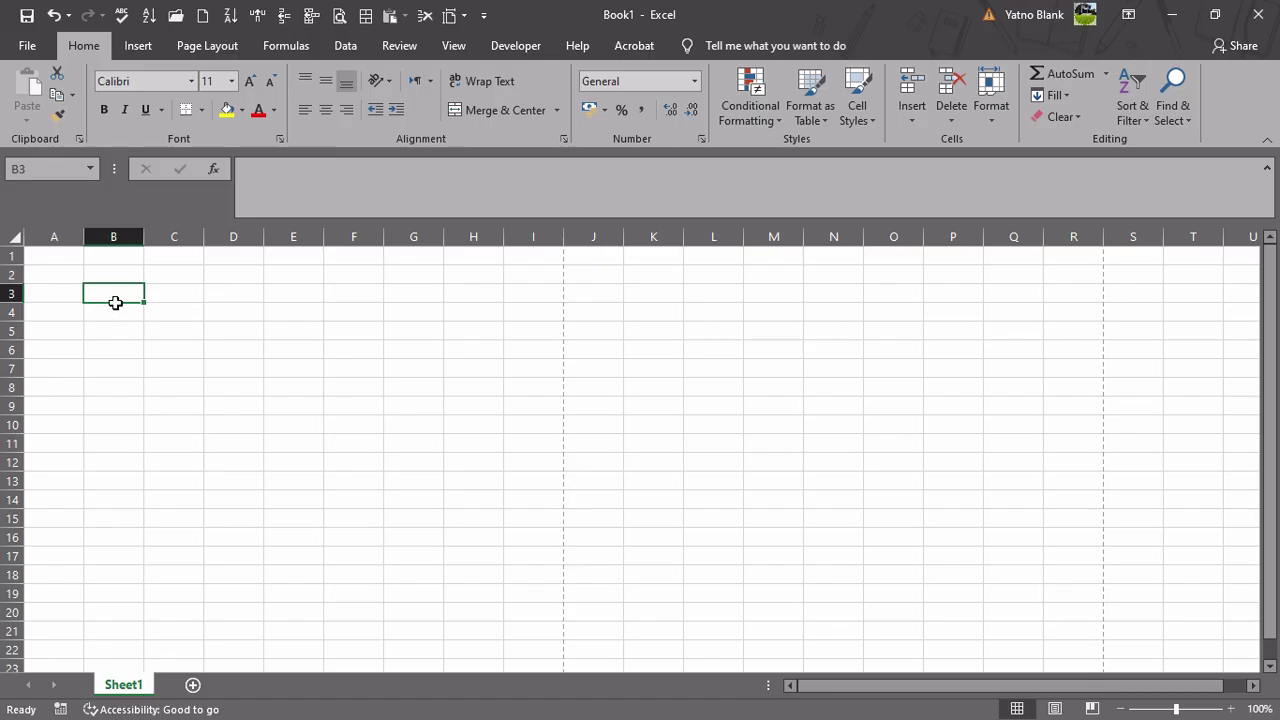
click(38, 180)
click(138, 301)
text(Daftar Penjuala)
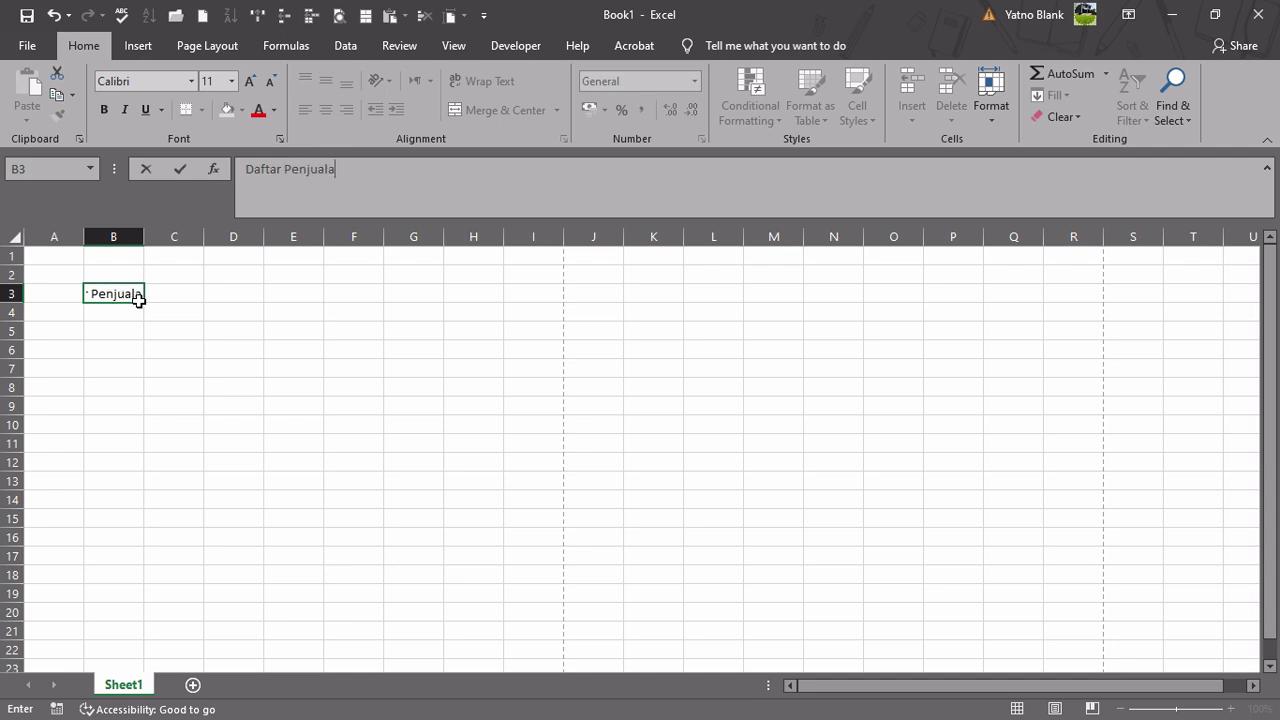
text(n Barang)
key(Return)
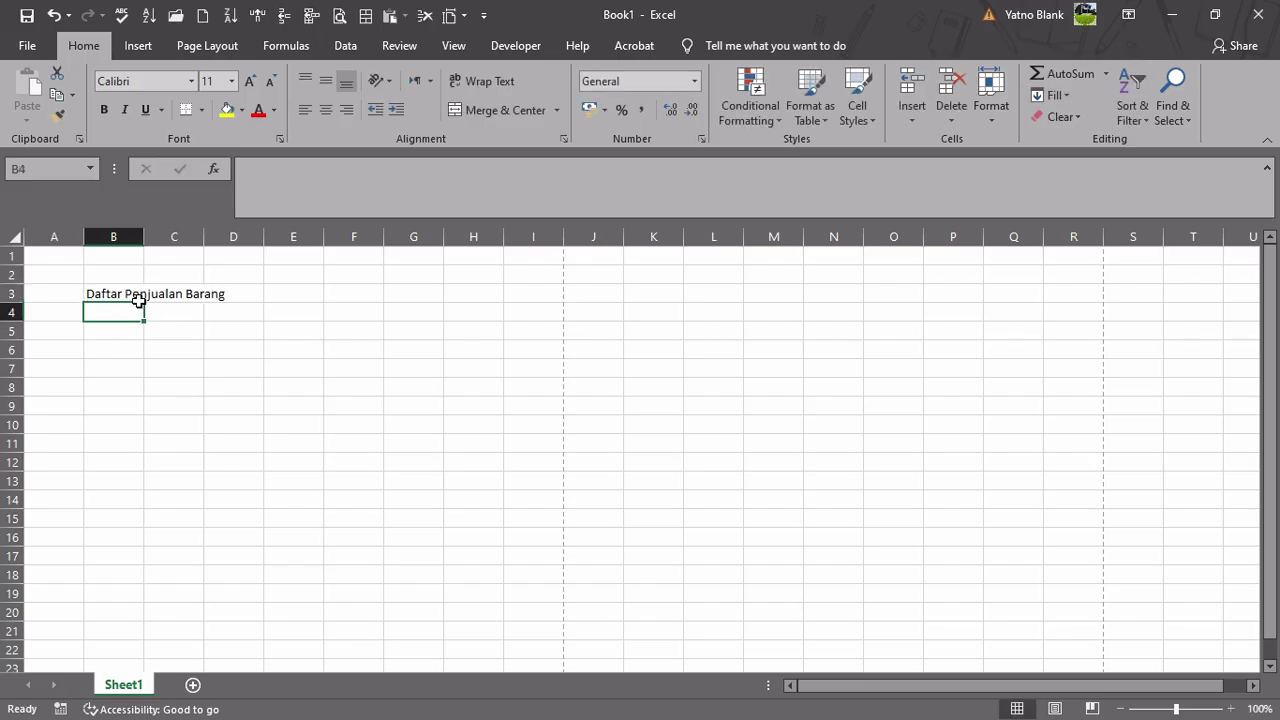
Enter the column headers "No.", "Nama Barang", "Volume", "Harga" and "Jumlah" across cells B4 to F4
text(No)
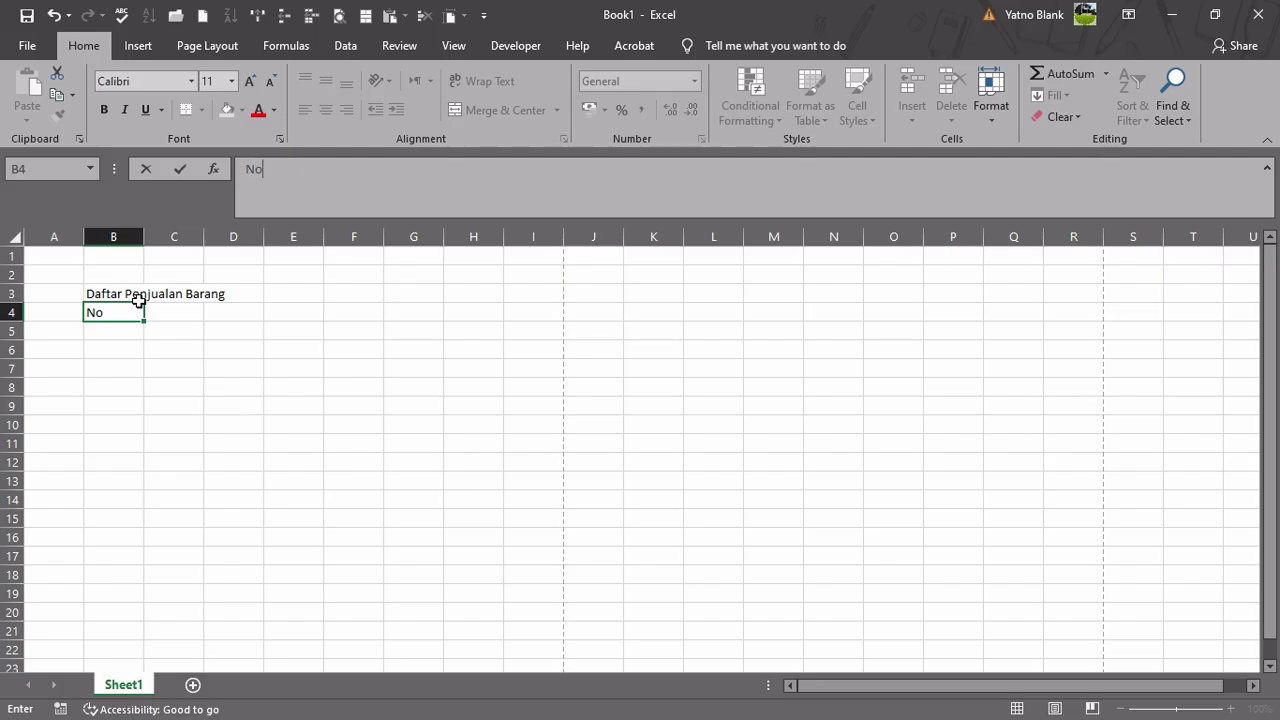
text(.)
click(180, 320)
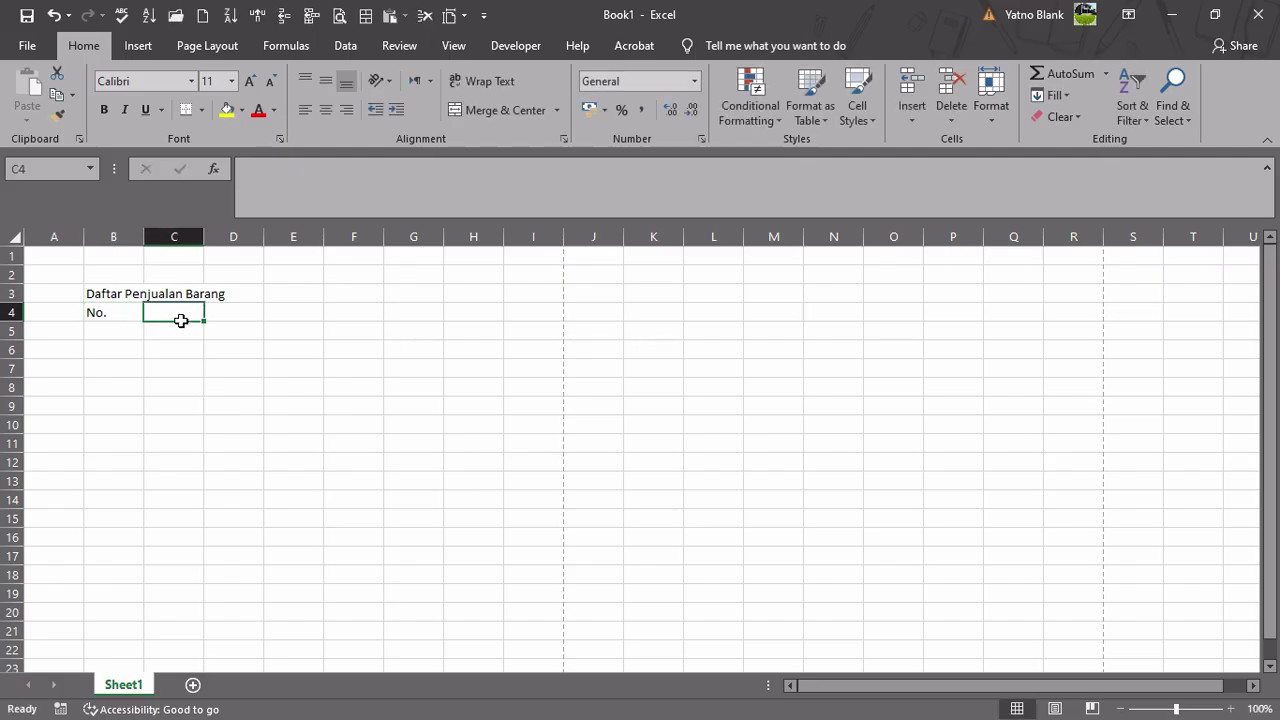
text(Nama Ba)
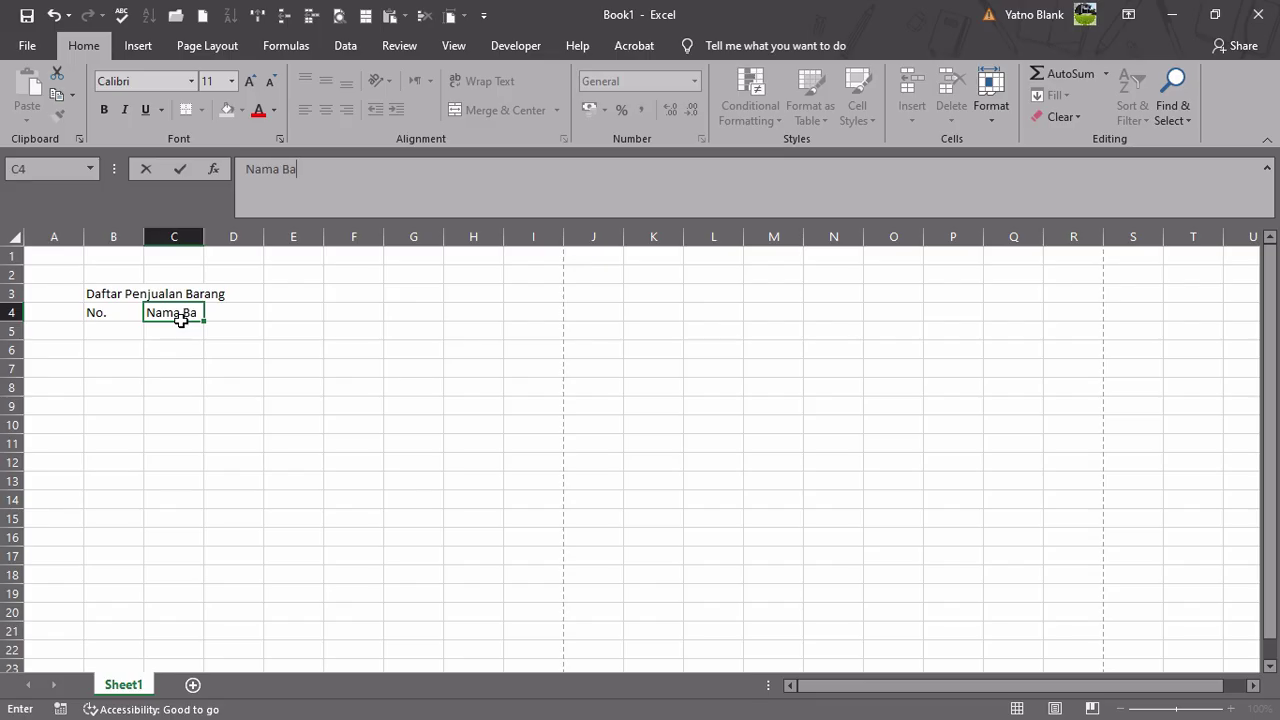
text(rang)
key(Tab)
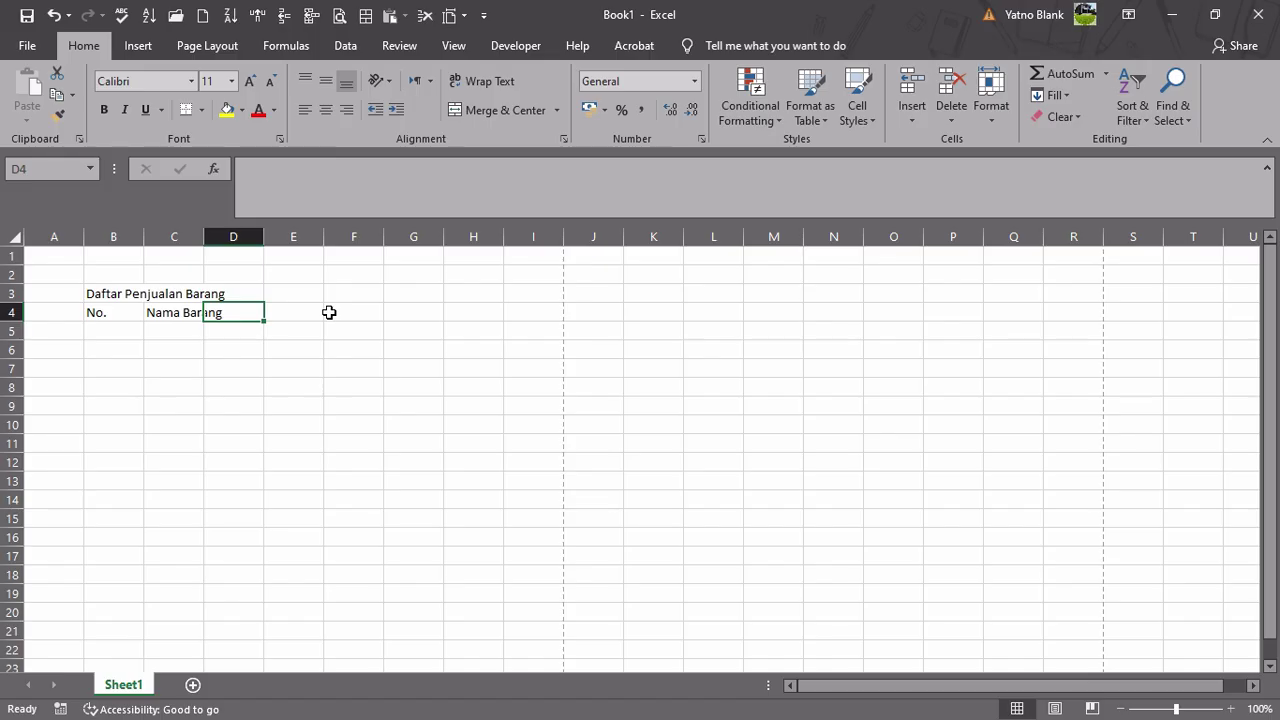
text(Volume)
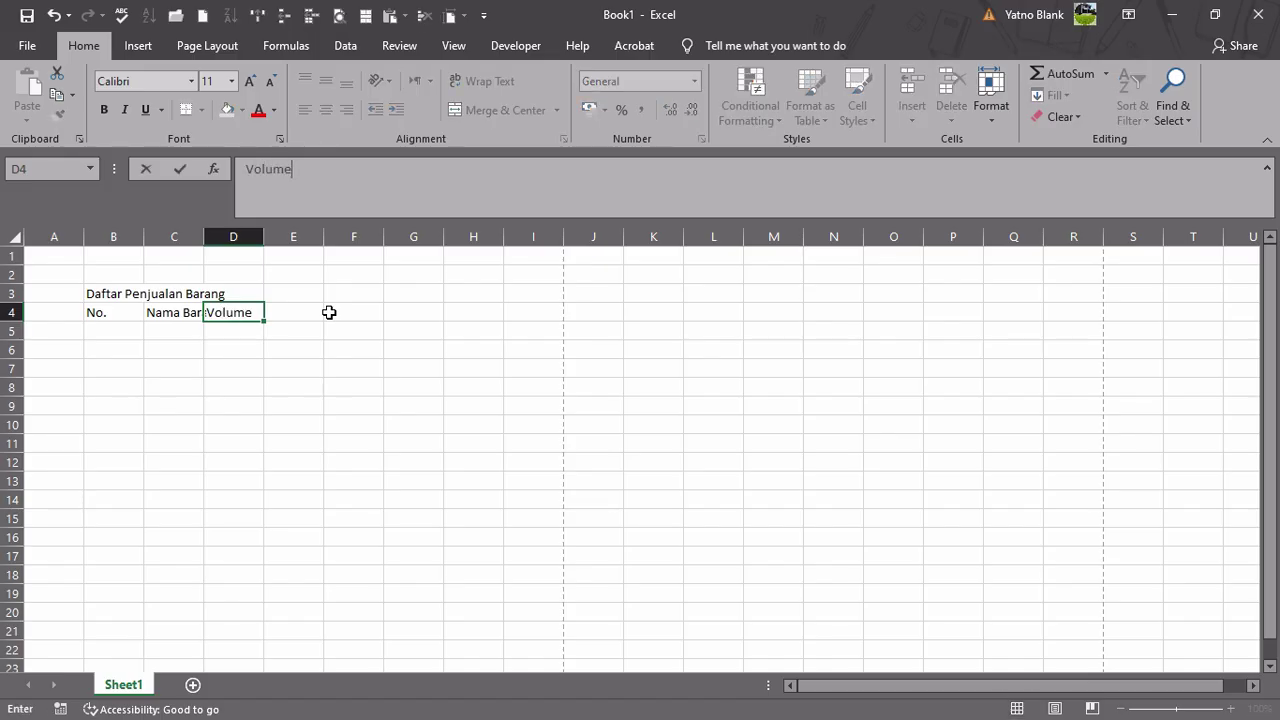
key(Tab)
text(Harga)
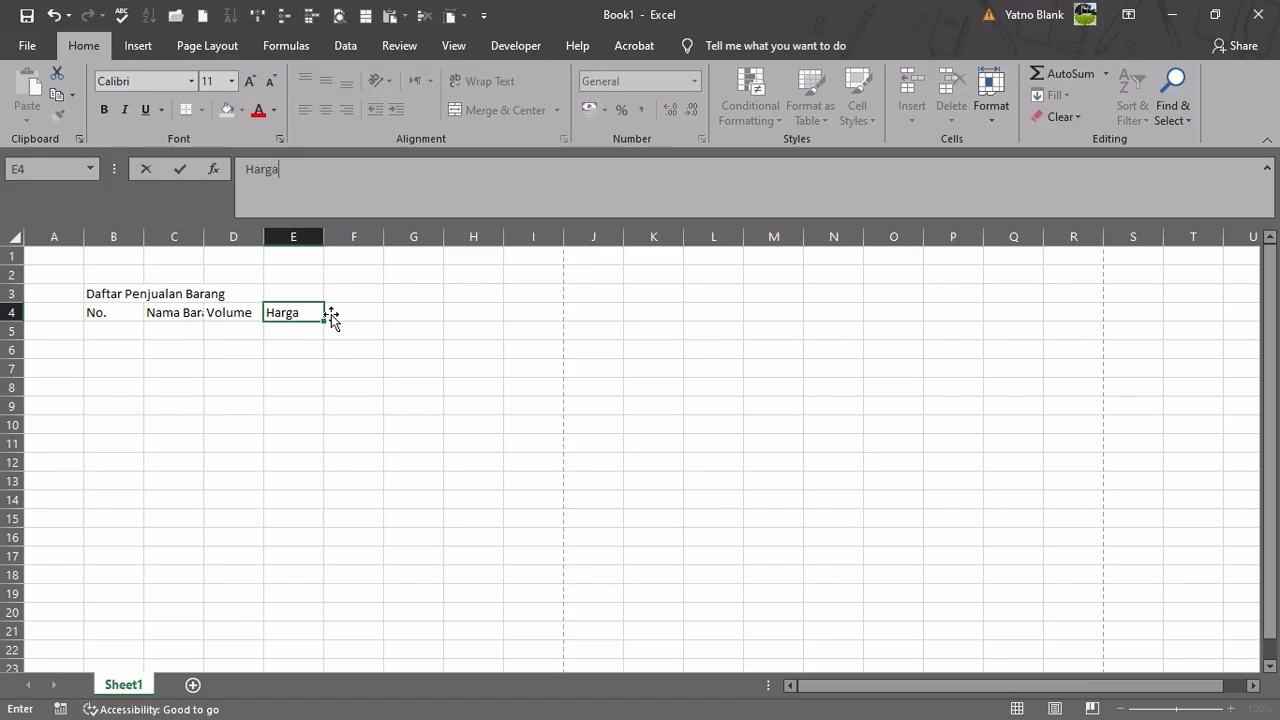
key(Tab)
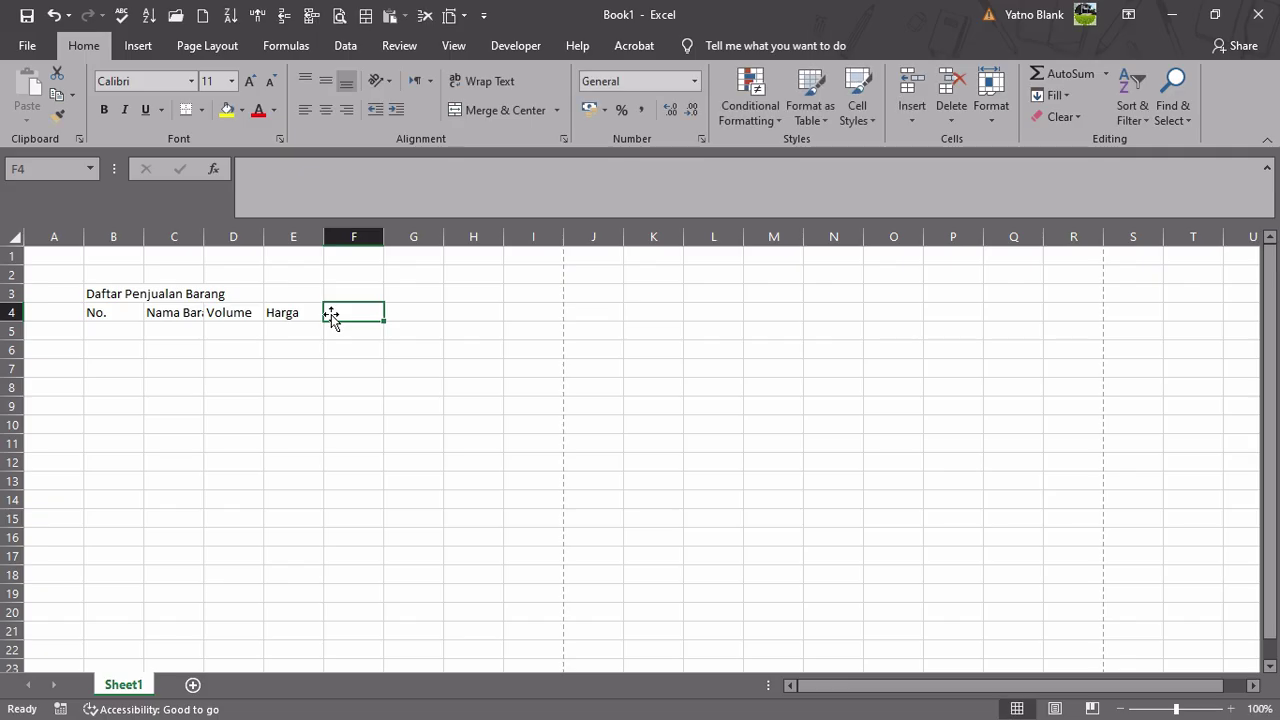
text(Jumlah)
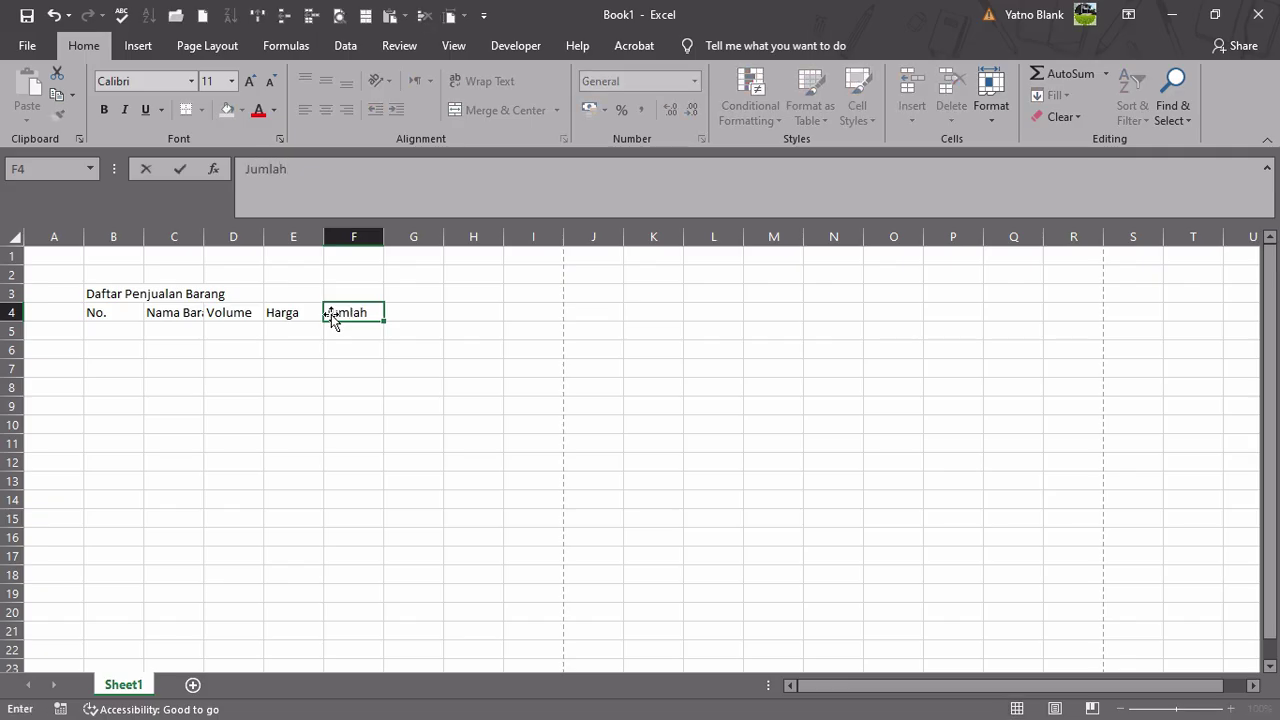
key(Return)
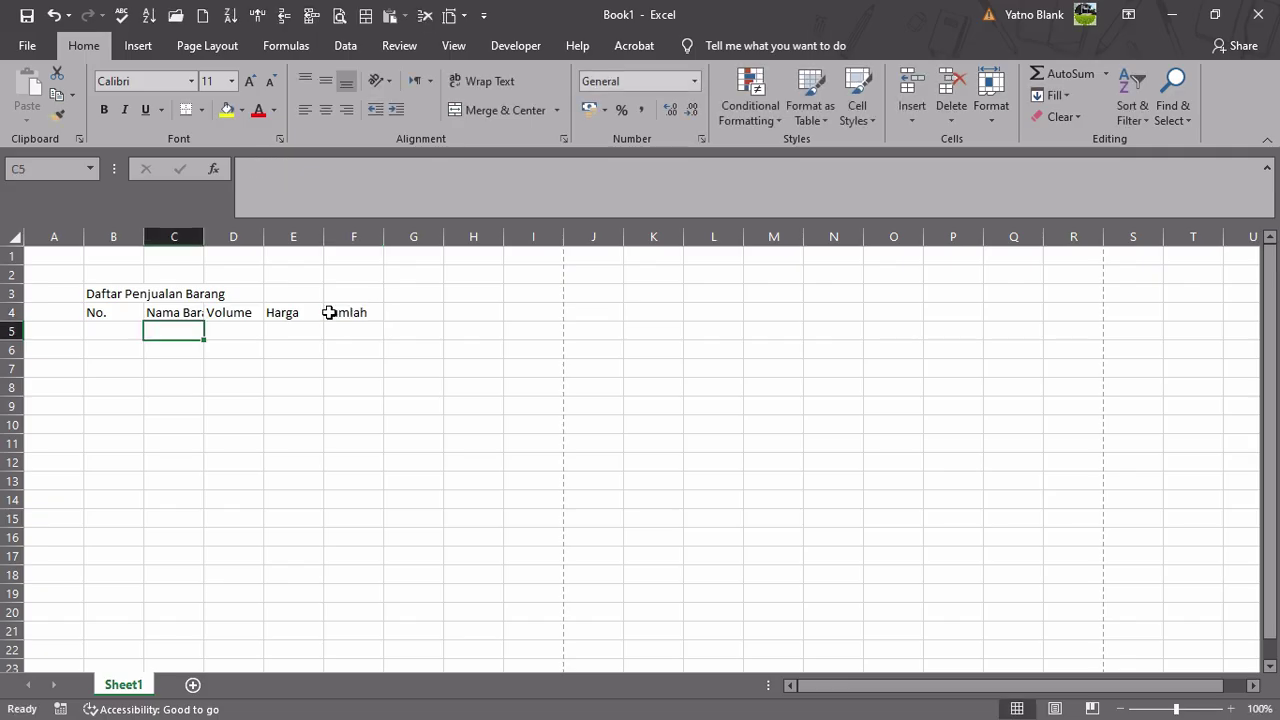
click(167, 316)
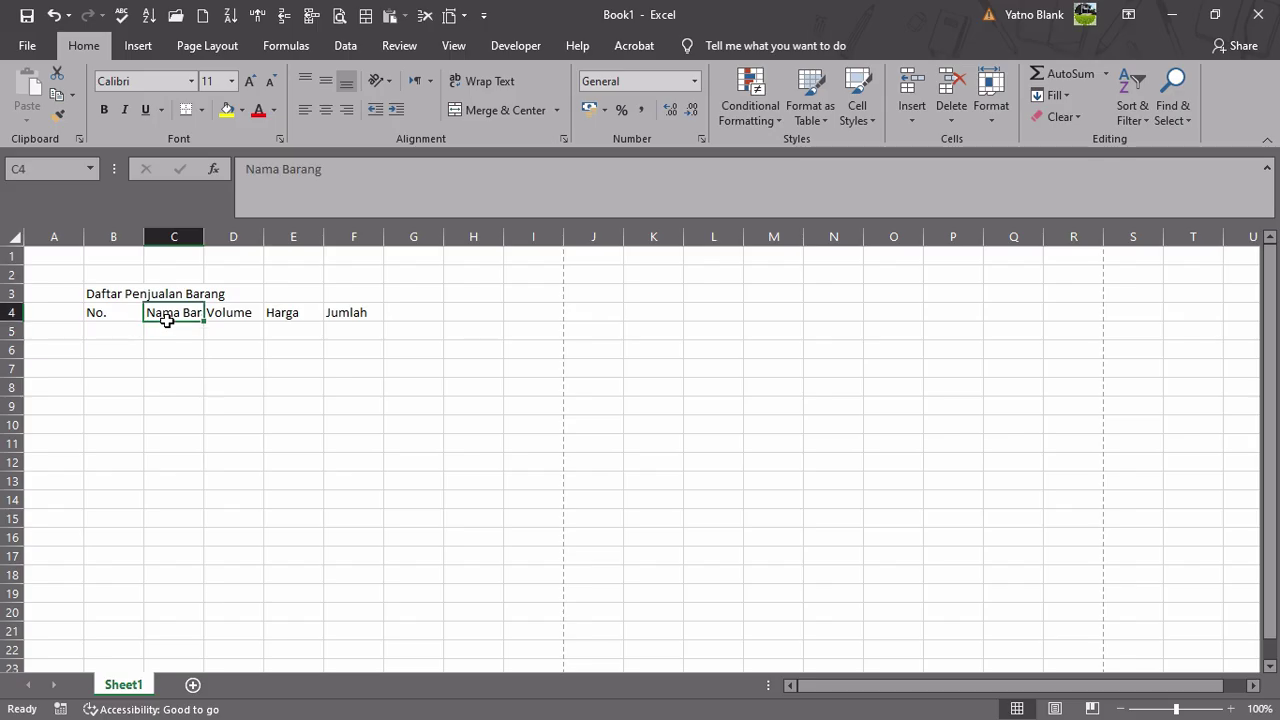
click(183, 350)
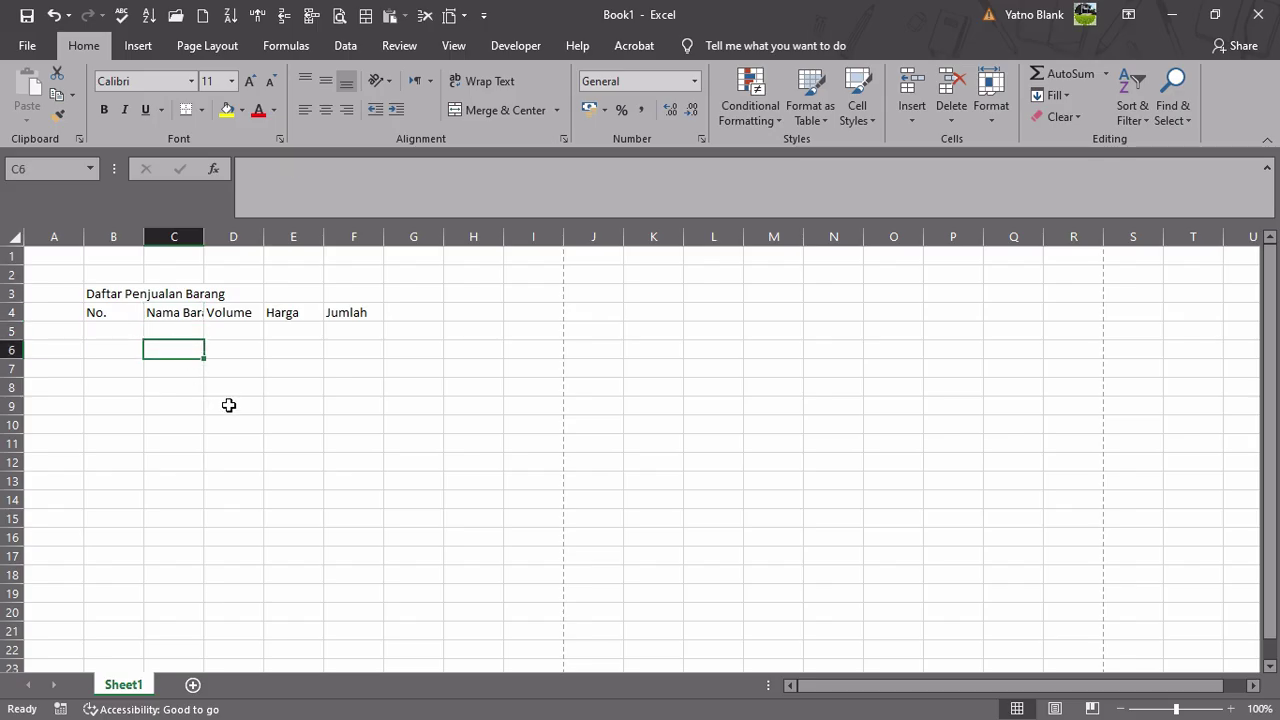
click(186, 315)
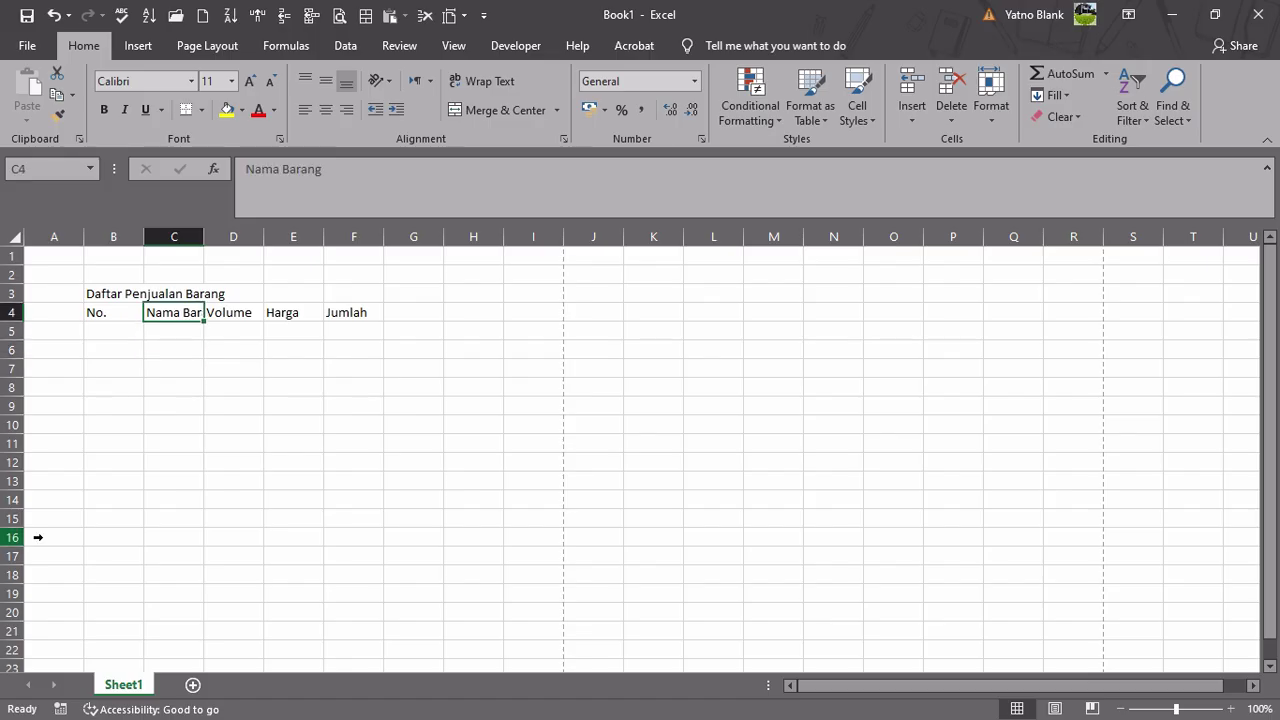
Number the table rows 1, 2 and 3 in cells B5 to B7
click(113, 341)
text(1)
key(Return)
text(2)
key(Return)
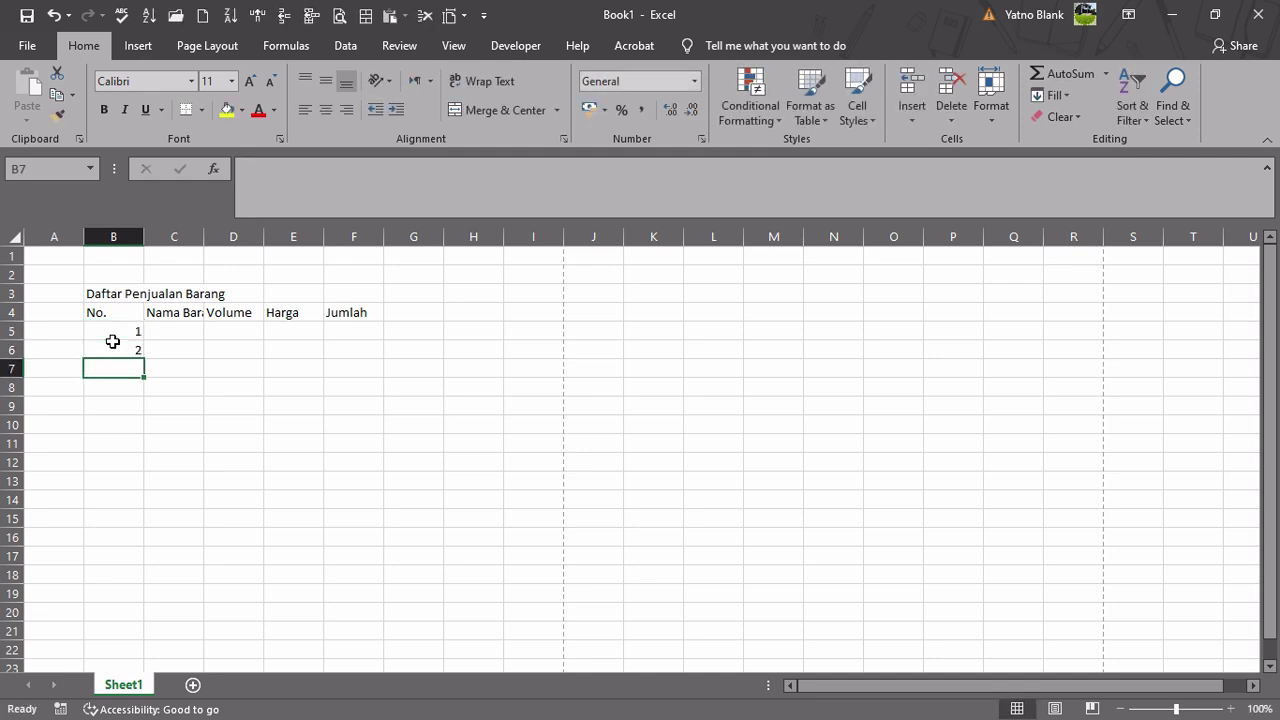
text(3)
key(Return)
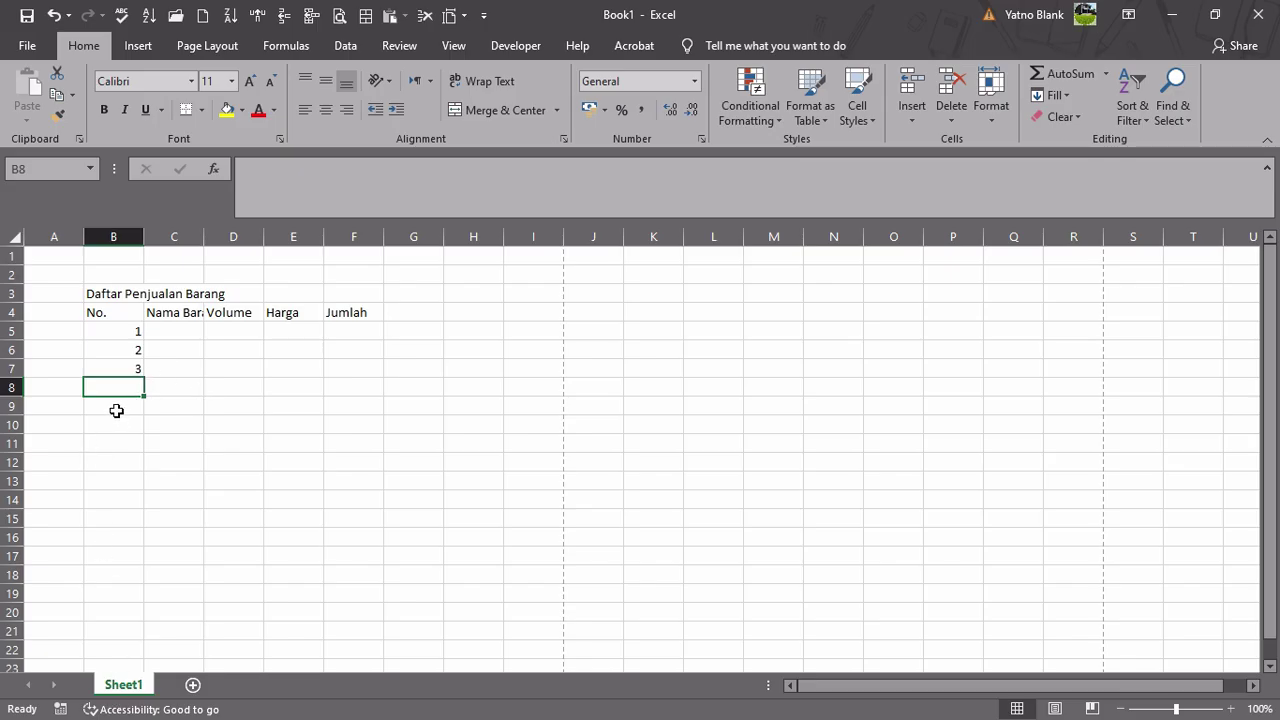
Enter "Pulpen" as the first item name in cell C5
click(171, 339)
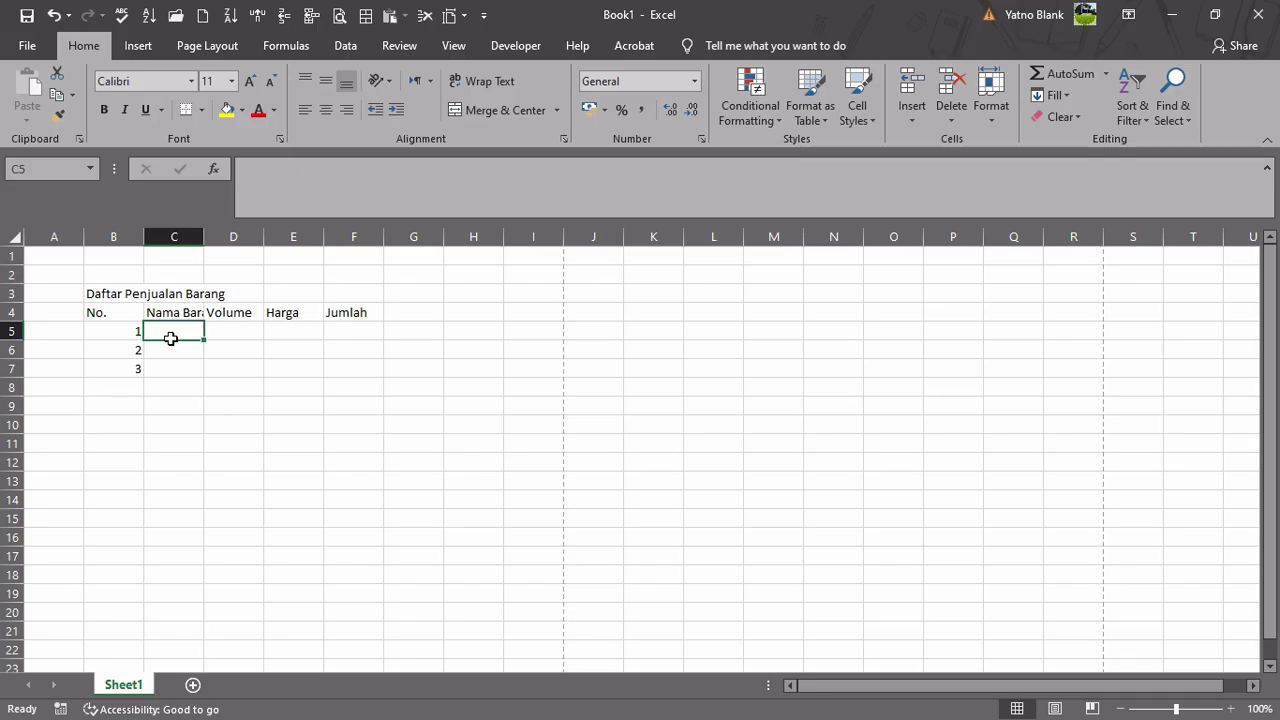
text(Pulpen)
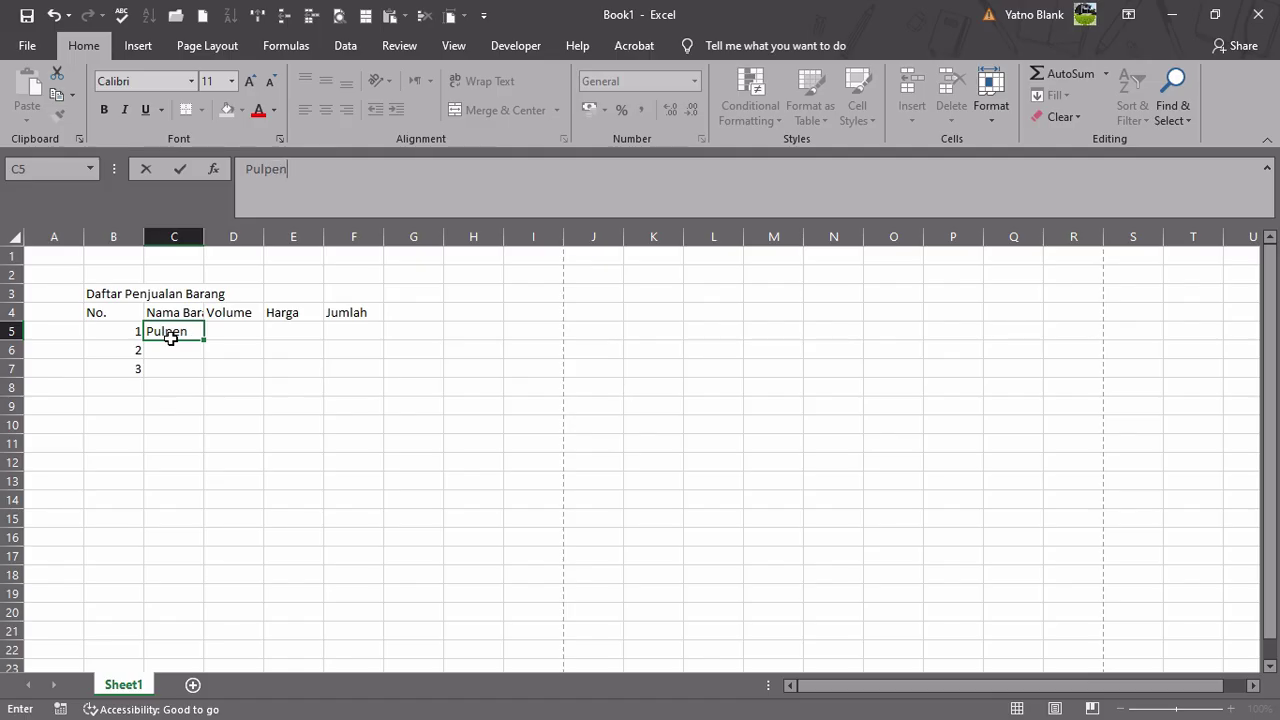
key(Return)
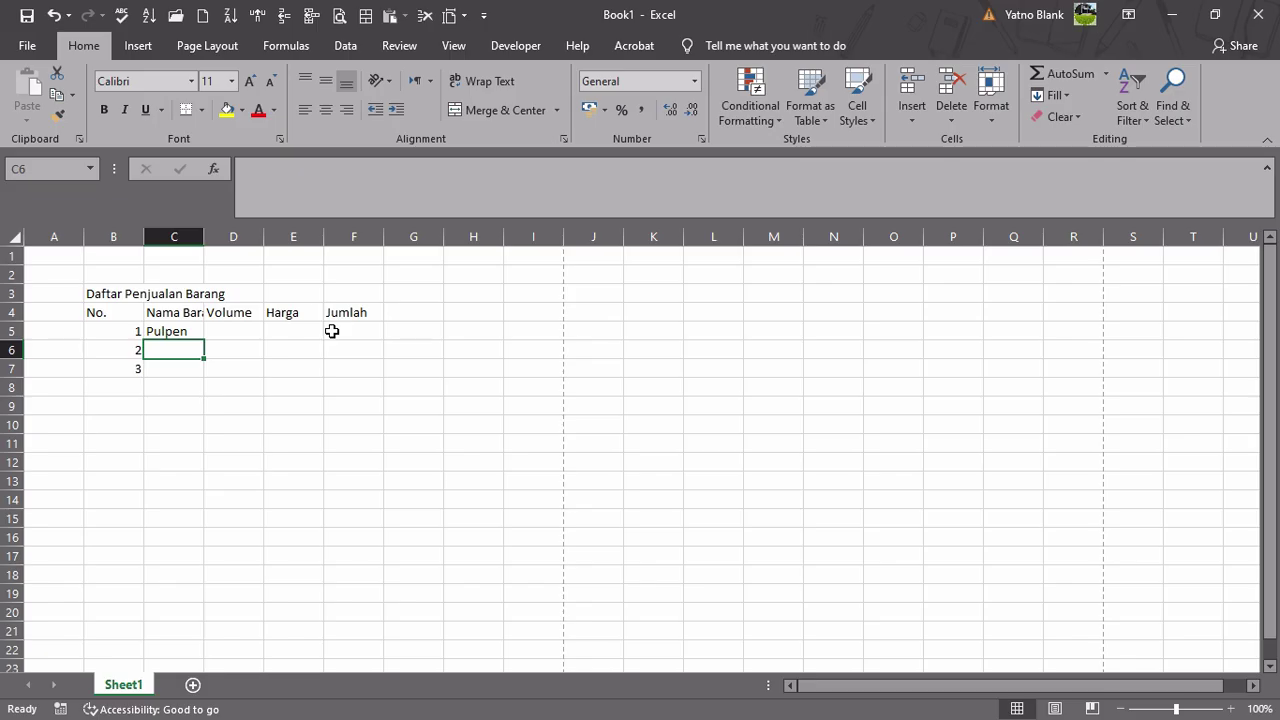
key(Right)
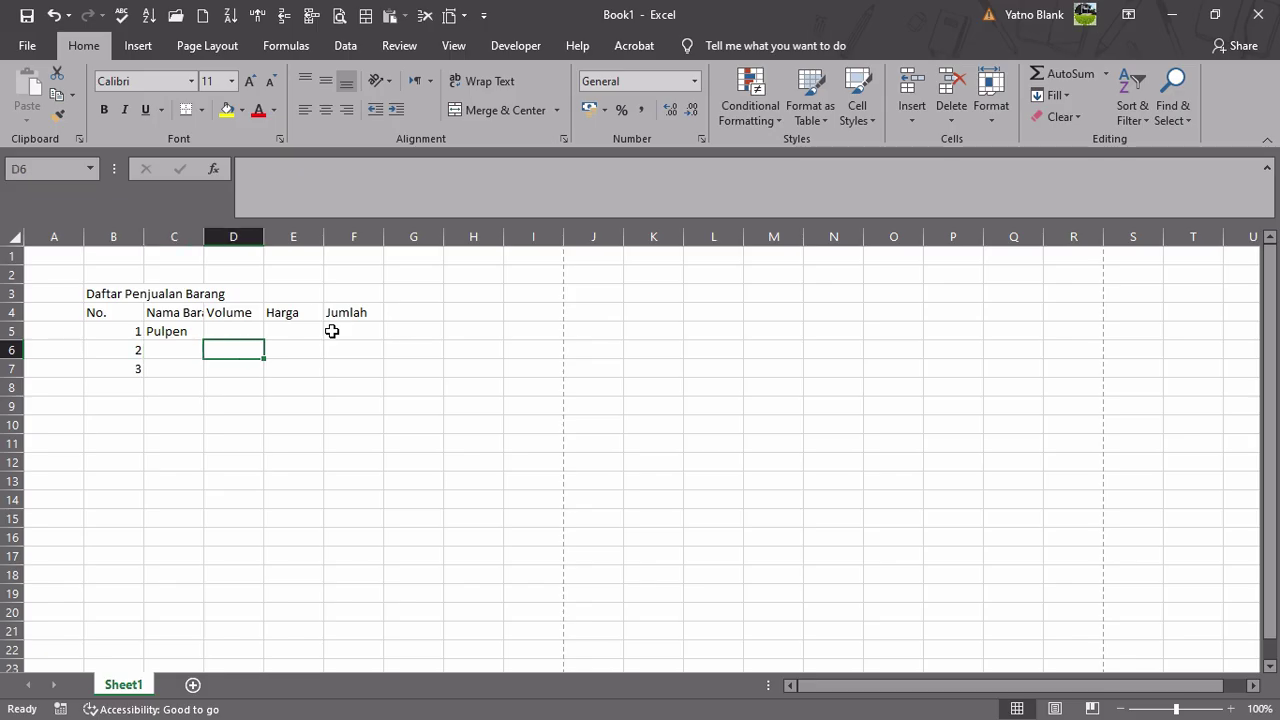
key(Left)
key(Down)
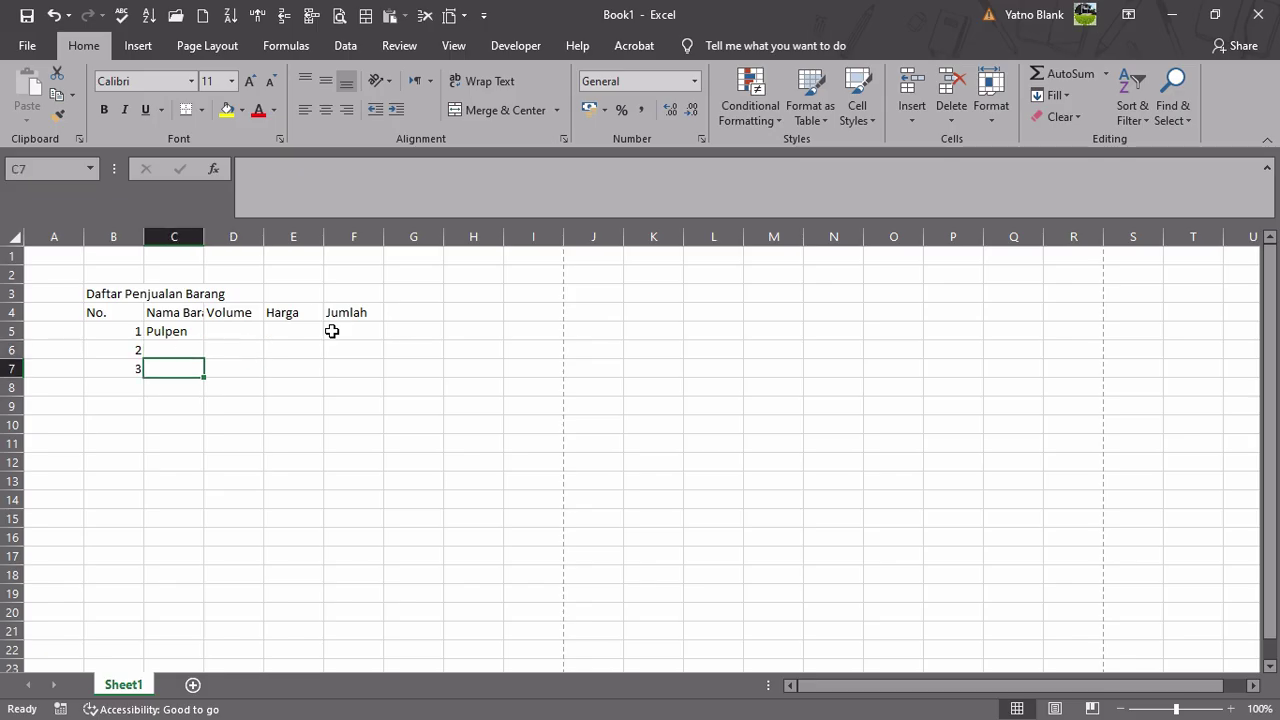
key(Up)
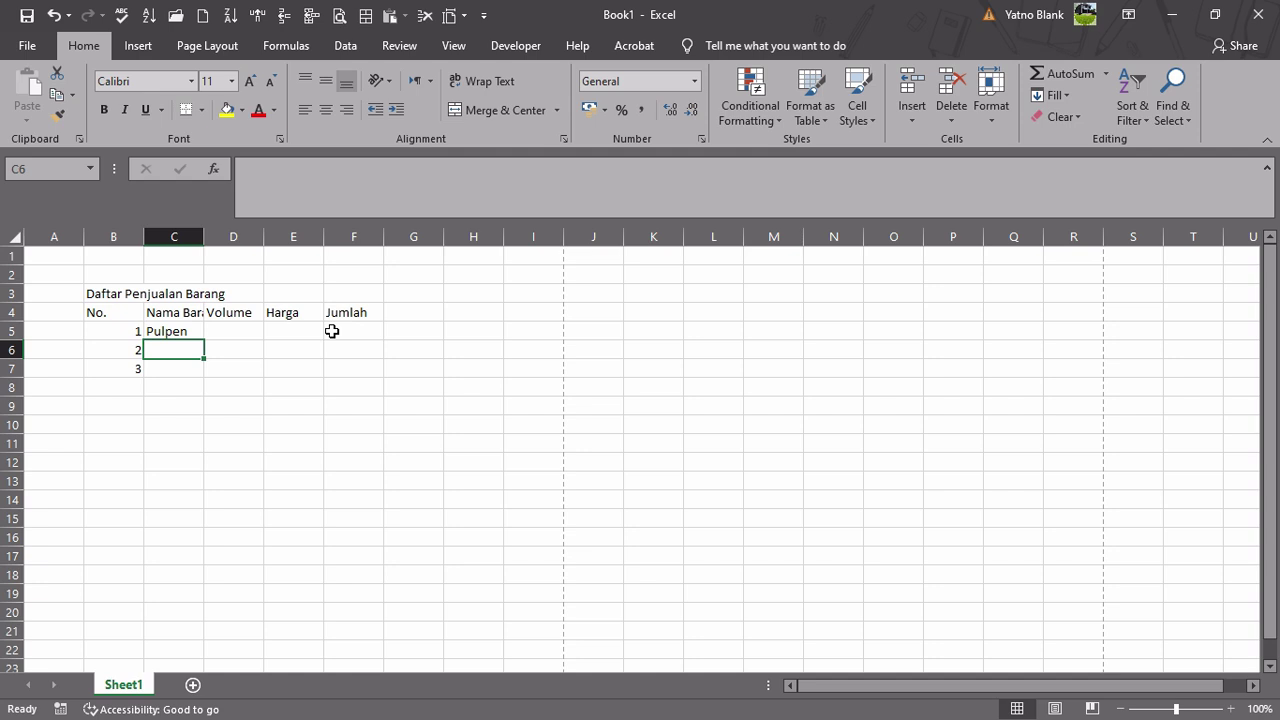
key(Down)
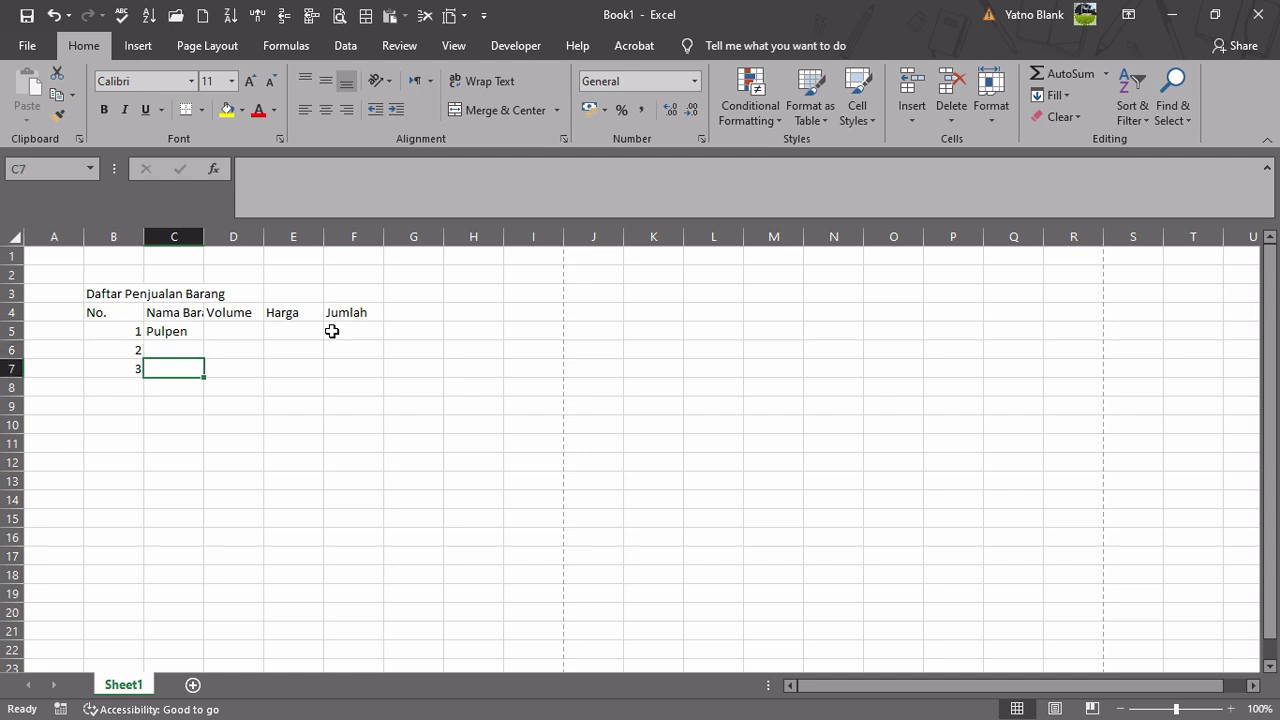
key(Up)
key(Down)
key(Up)
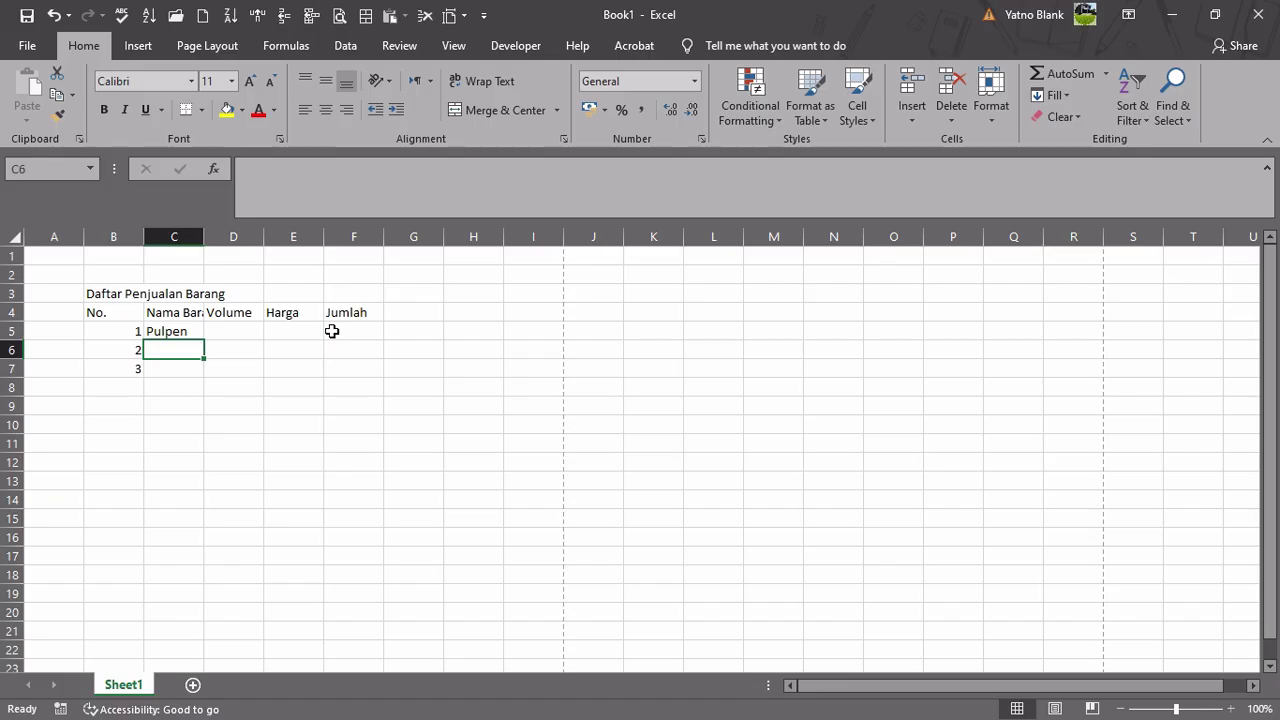
key(Right)
key(Left)
key(Right)
key(Left)
key(Down)
key(Up)
key(Left)
key(Right)
Enter the item names "Buku Tulis" in cell C6 and "Pensil" in cell C7
text(Buku)
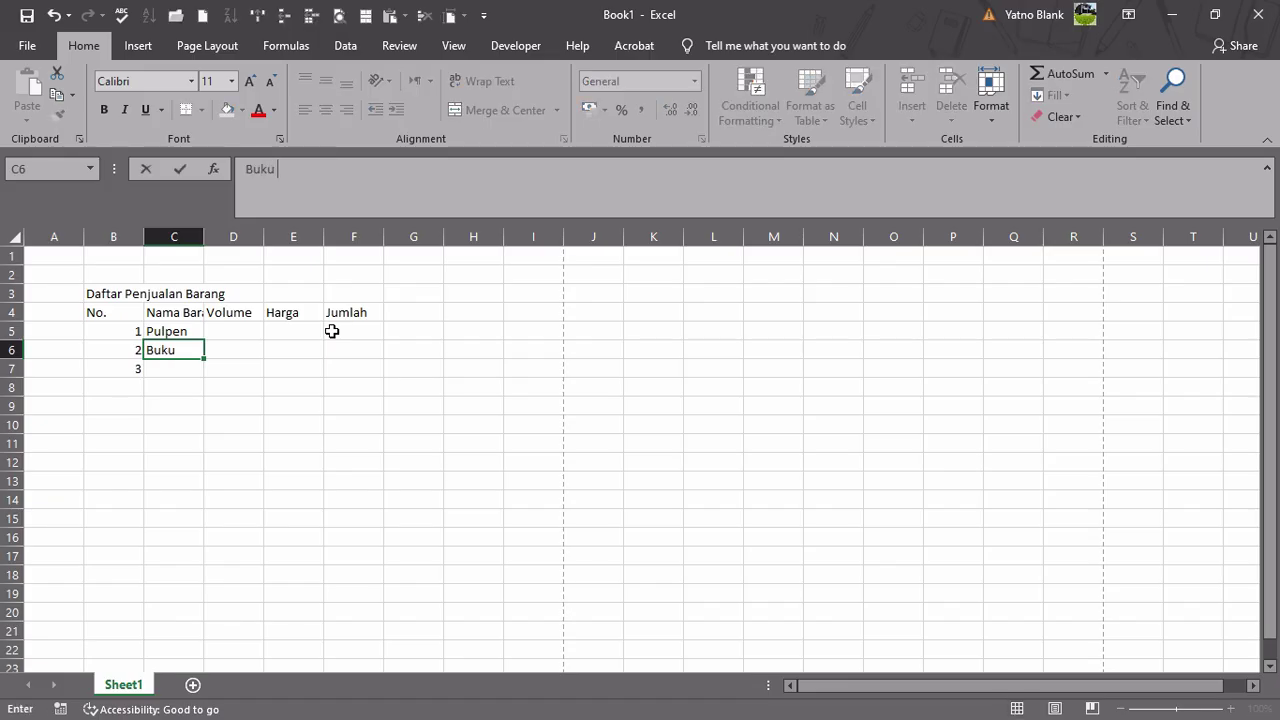
text( Tulis)
key(Return)
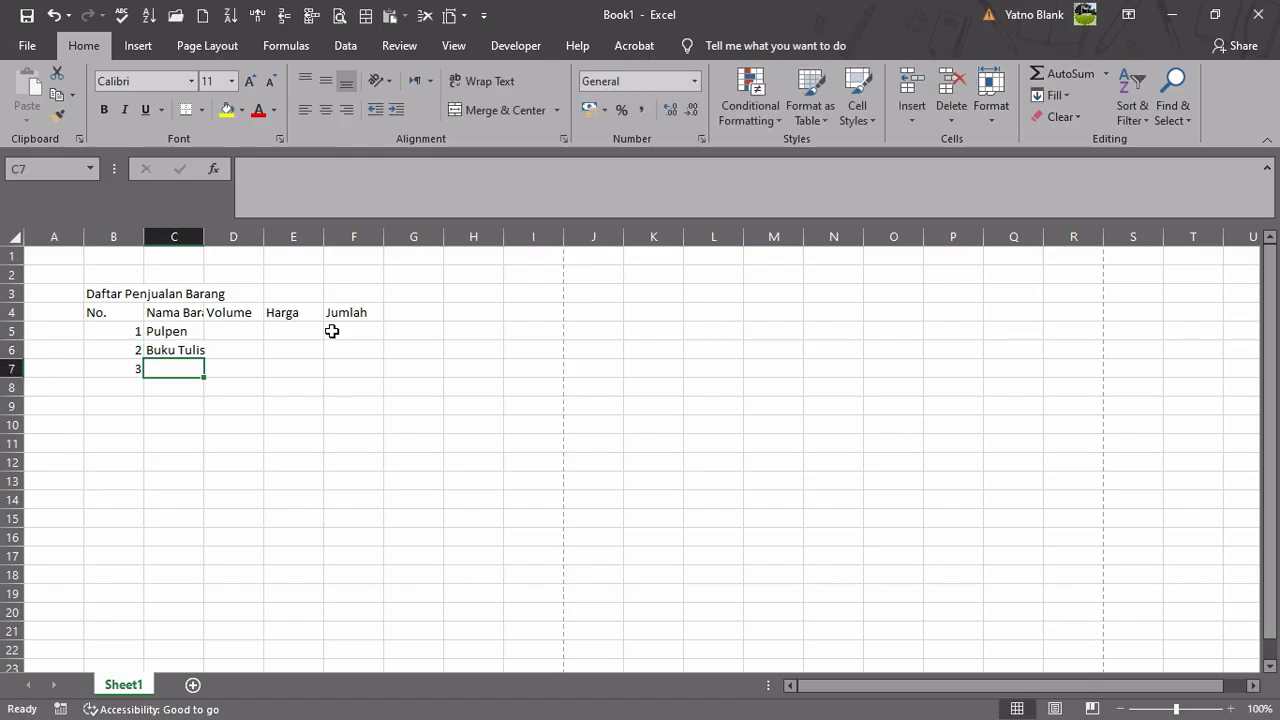
text(Pensil)
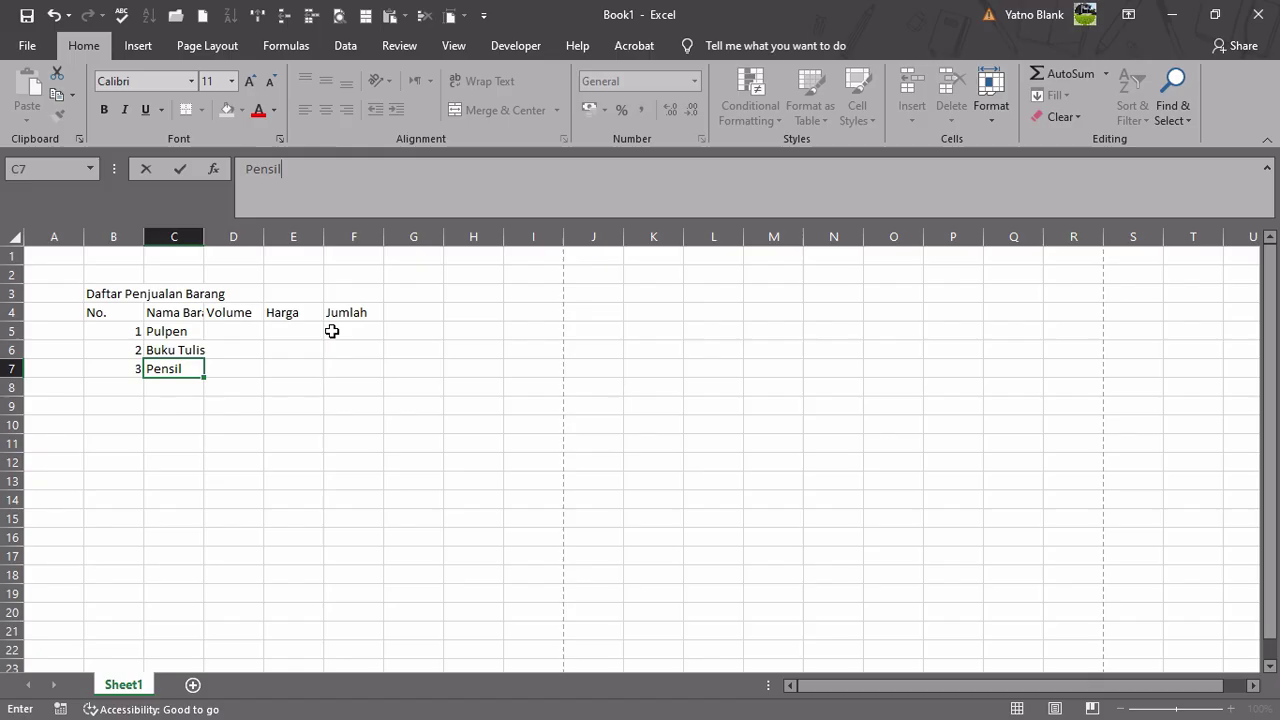
key(Return)
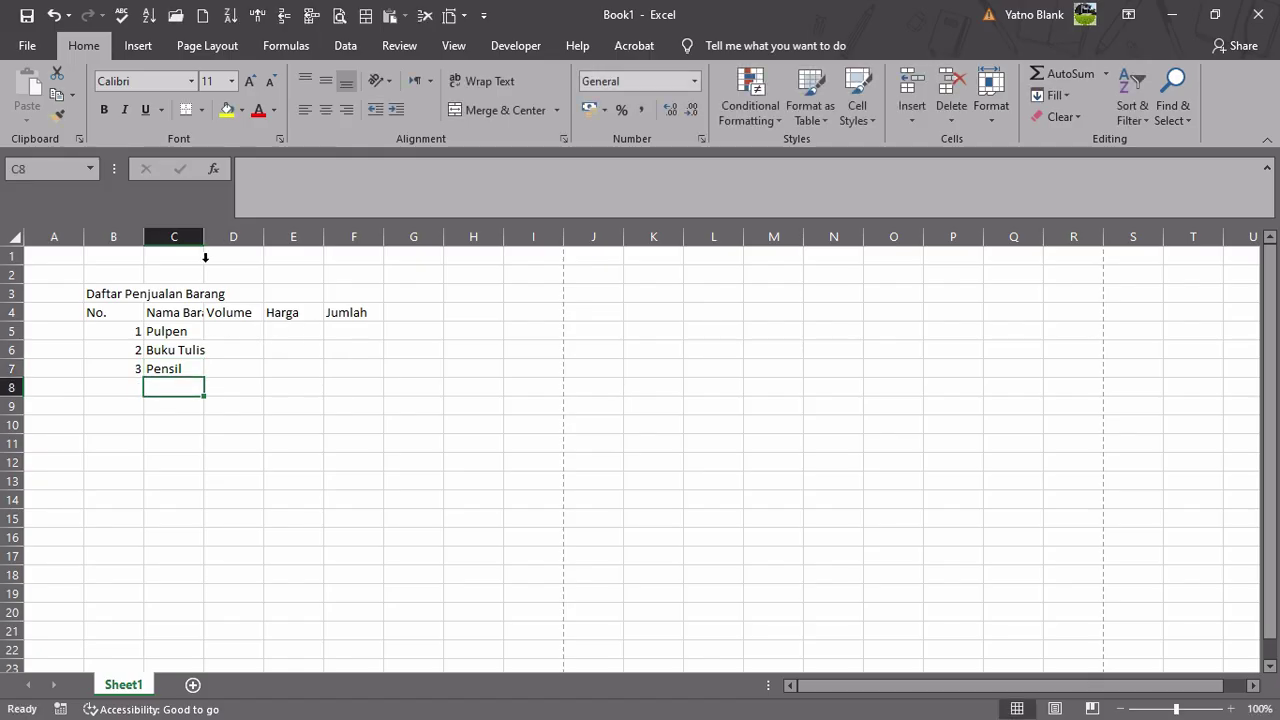
Widen column C until the "Nama Barang" header fits fully inside its cell
click(178, 316)
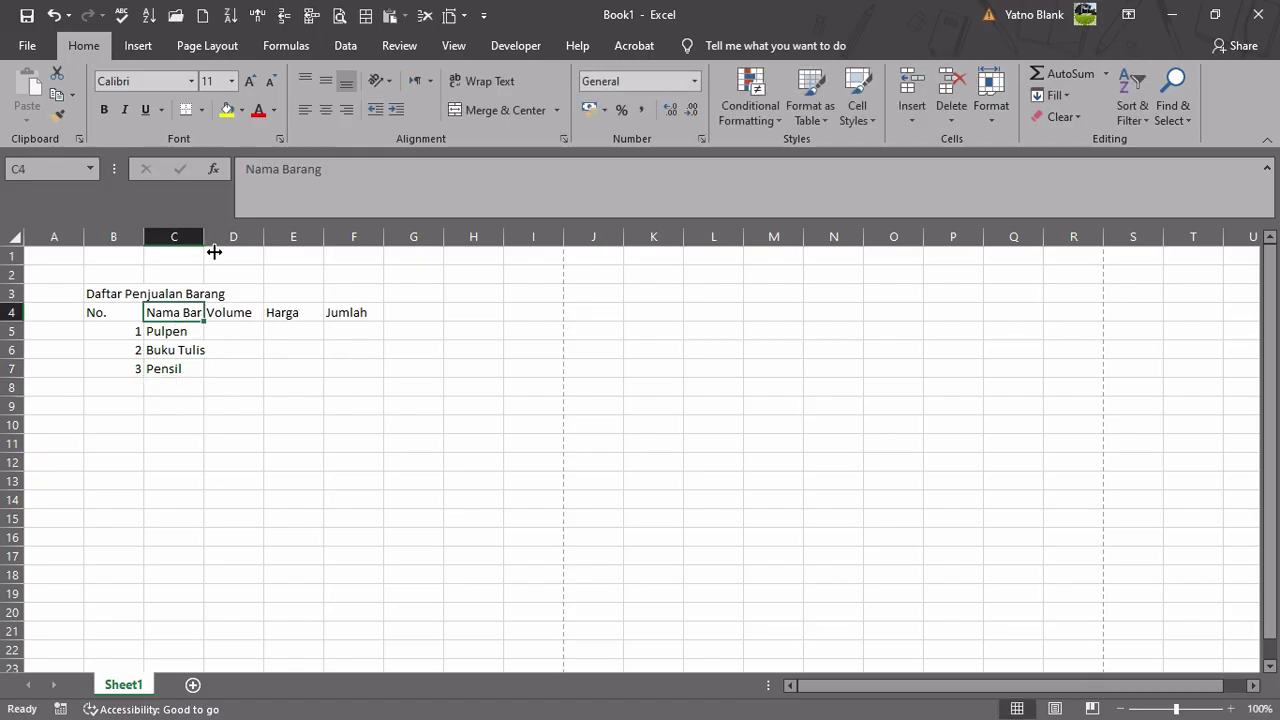
drag(213, 252, 250, 253)
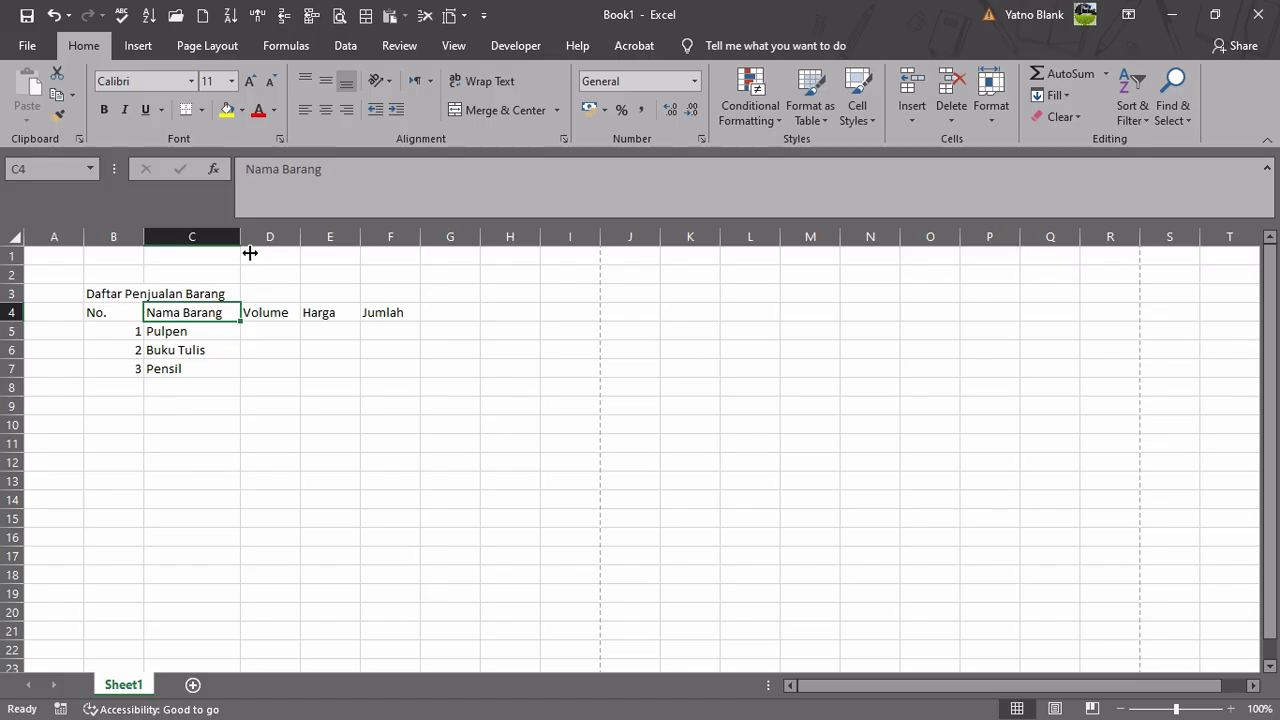
Enter the volumes 10, 5 and 12 for the three items in cells D5 to D7
click(267, 333)
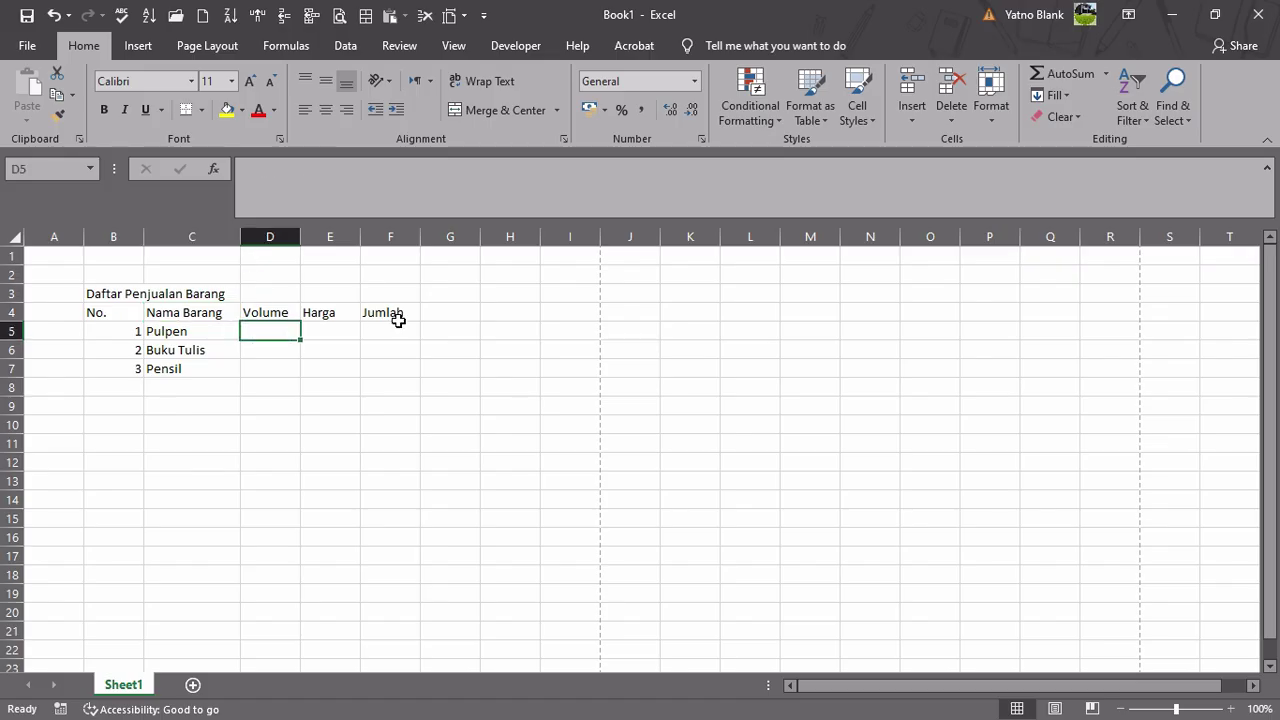
text(10)
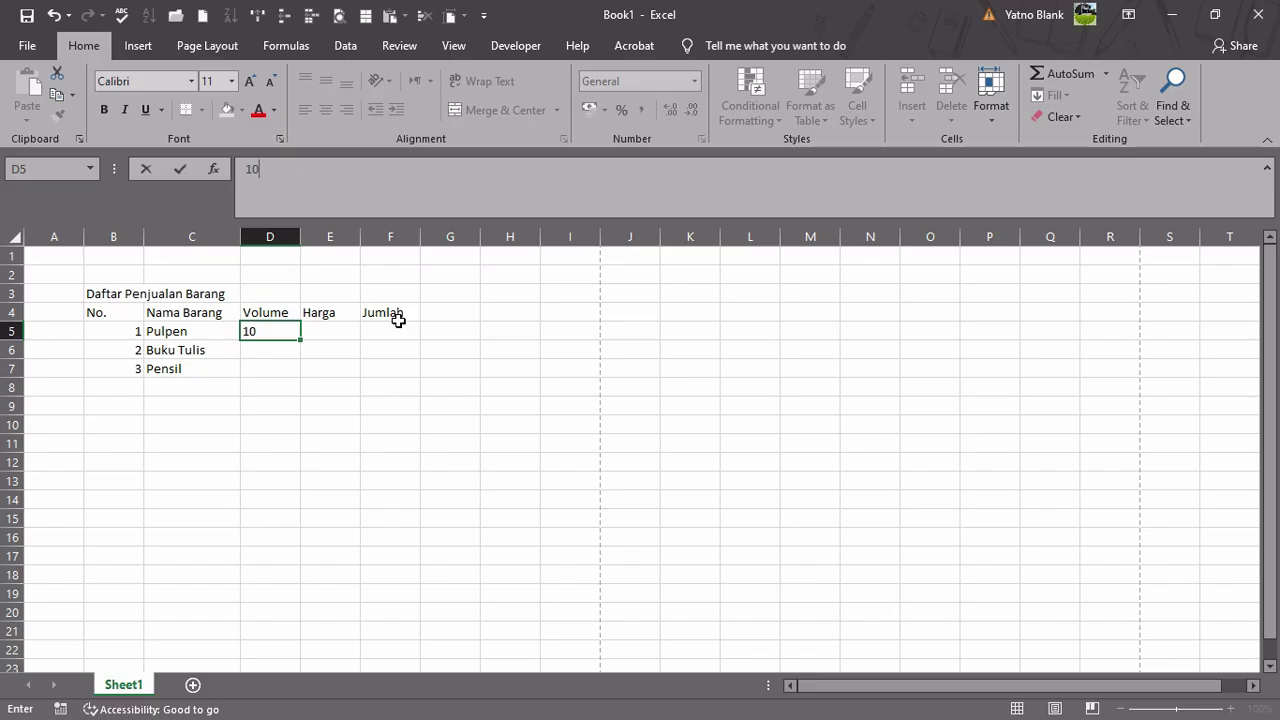
key(Return)
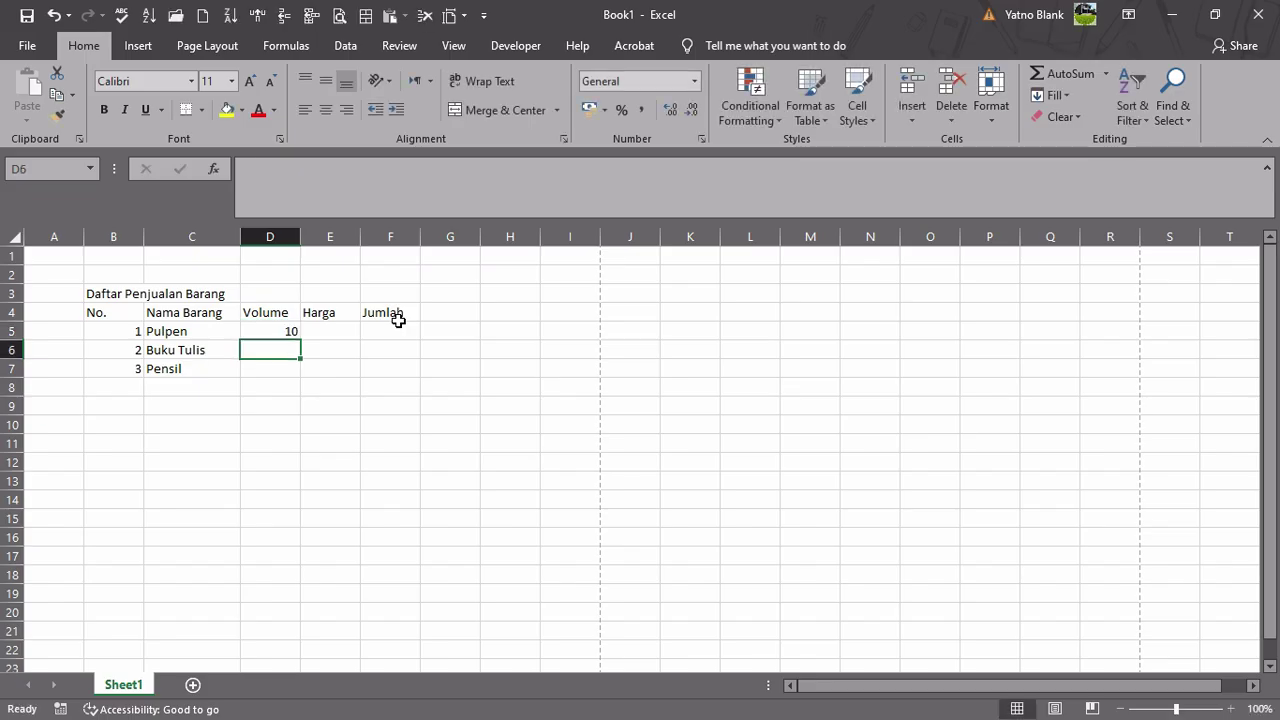
text(5)
key(Return)
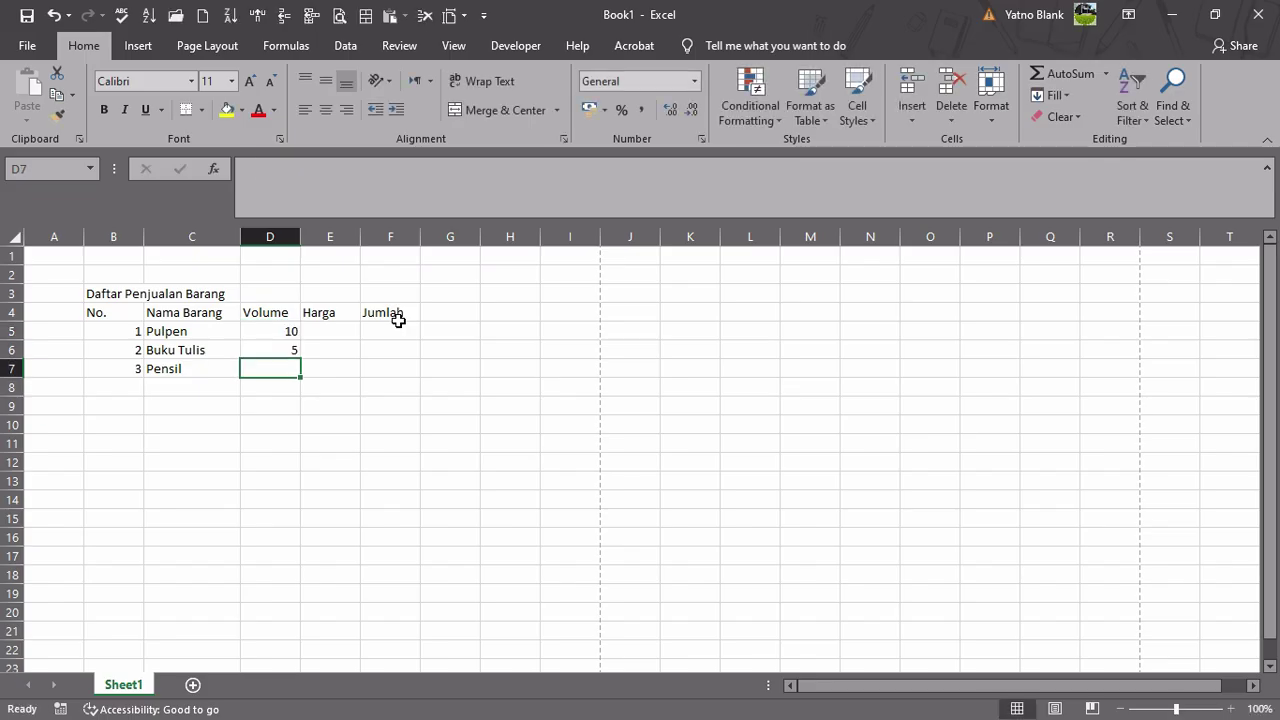
text(12)
key(Tab)
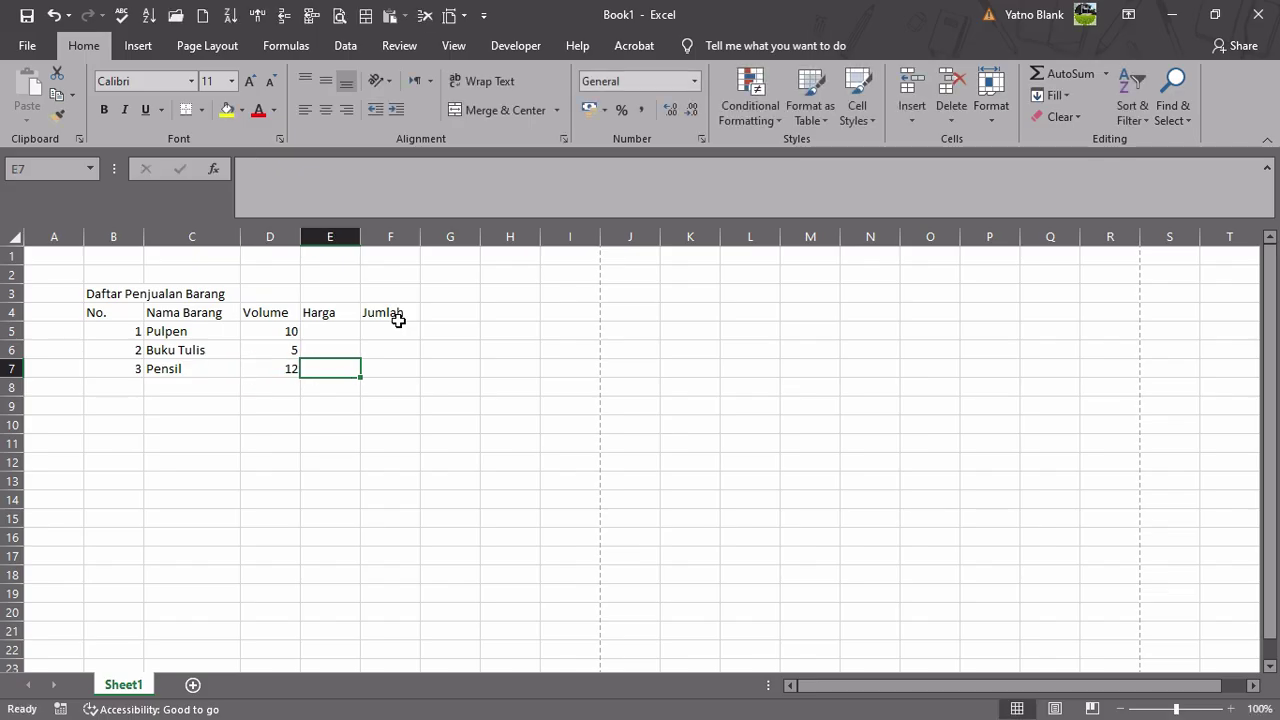
Enter 3000 as the price of Pulpen in the Harga column, cell E5
click(349, 334)
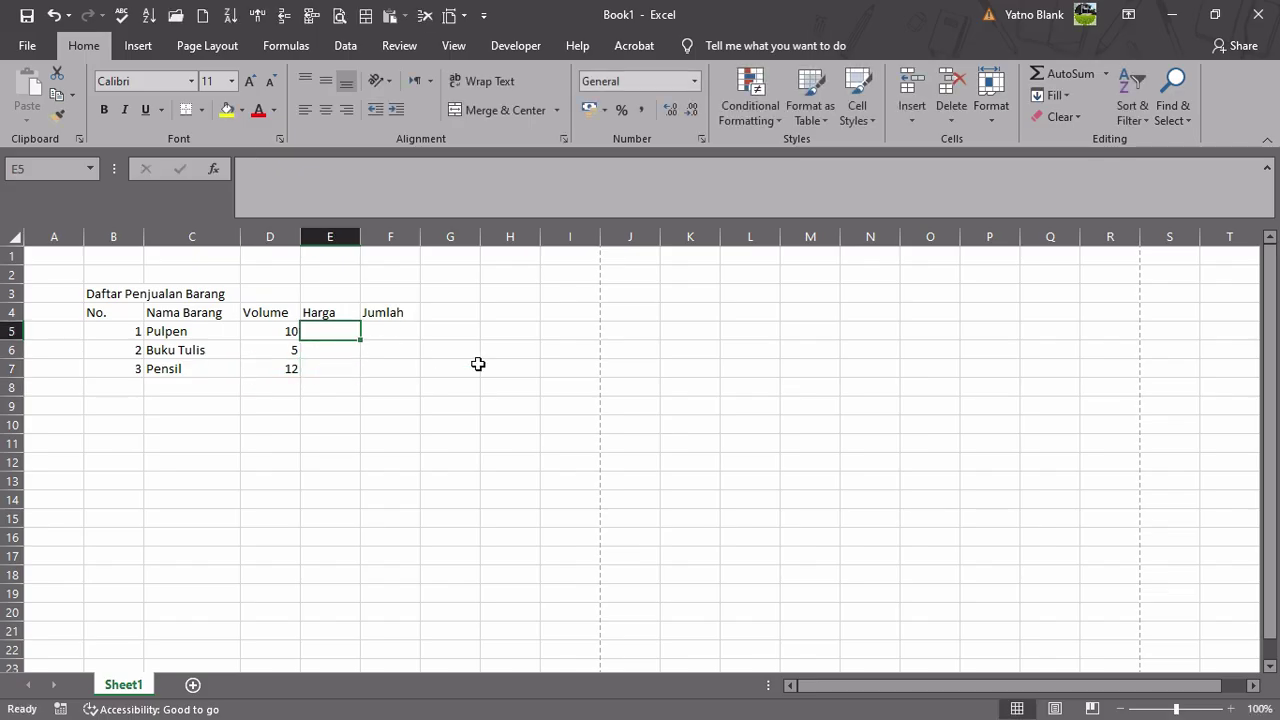
text(3000)
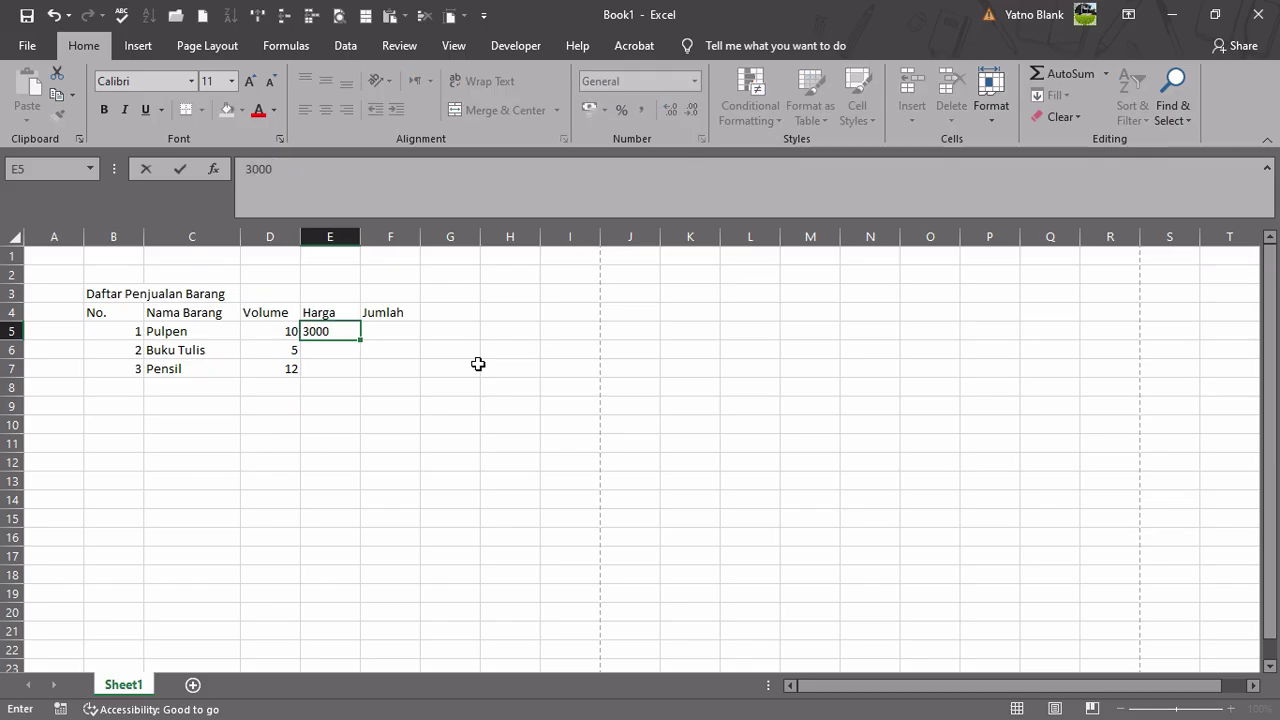
key(Return)
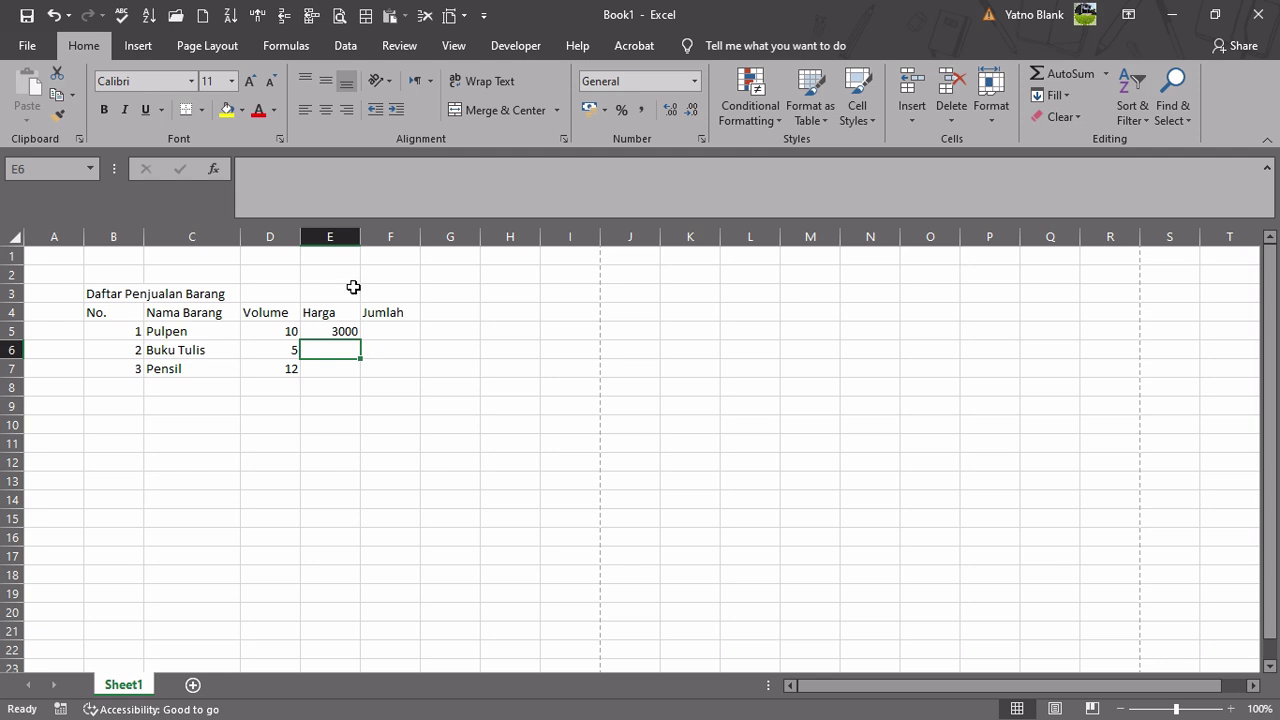
click(345, 244)
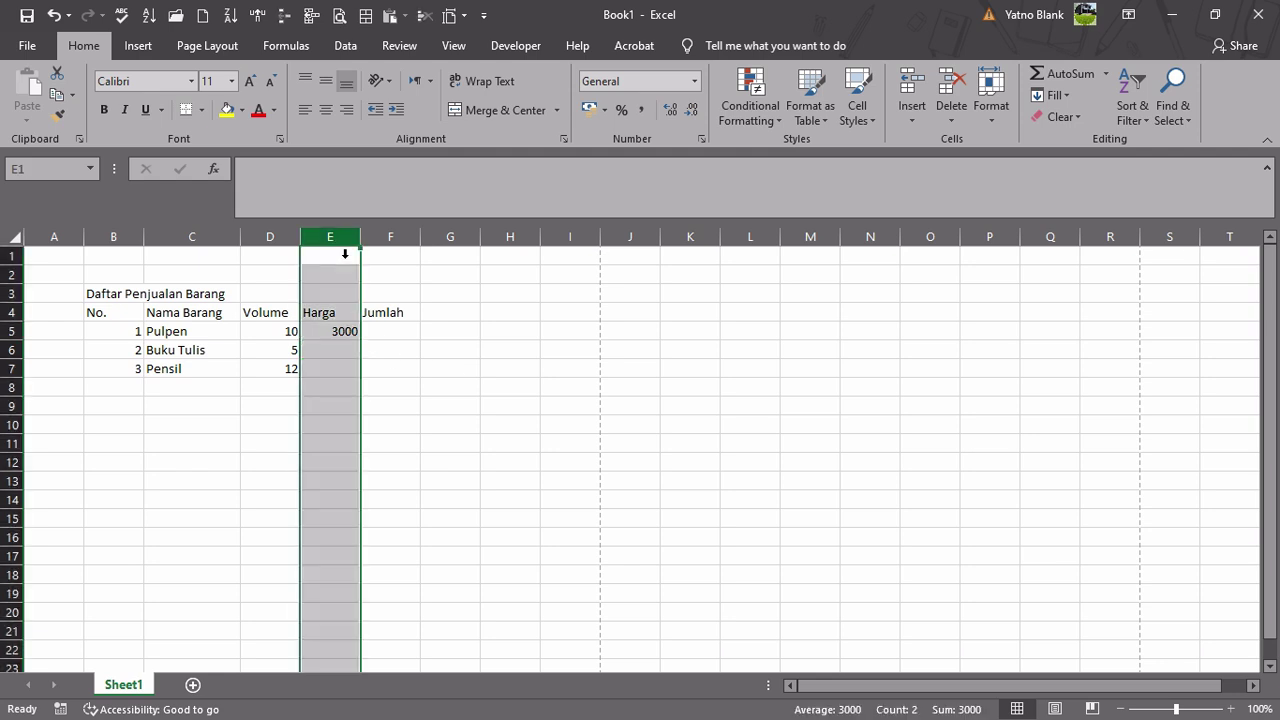
right_click(345, 254)
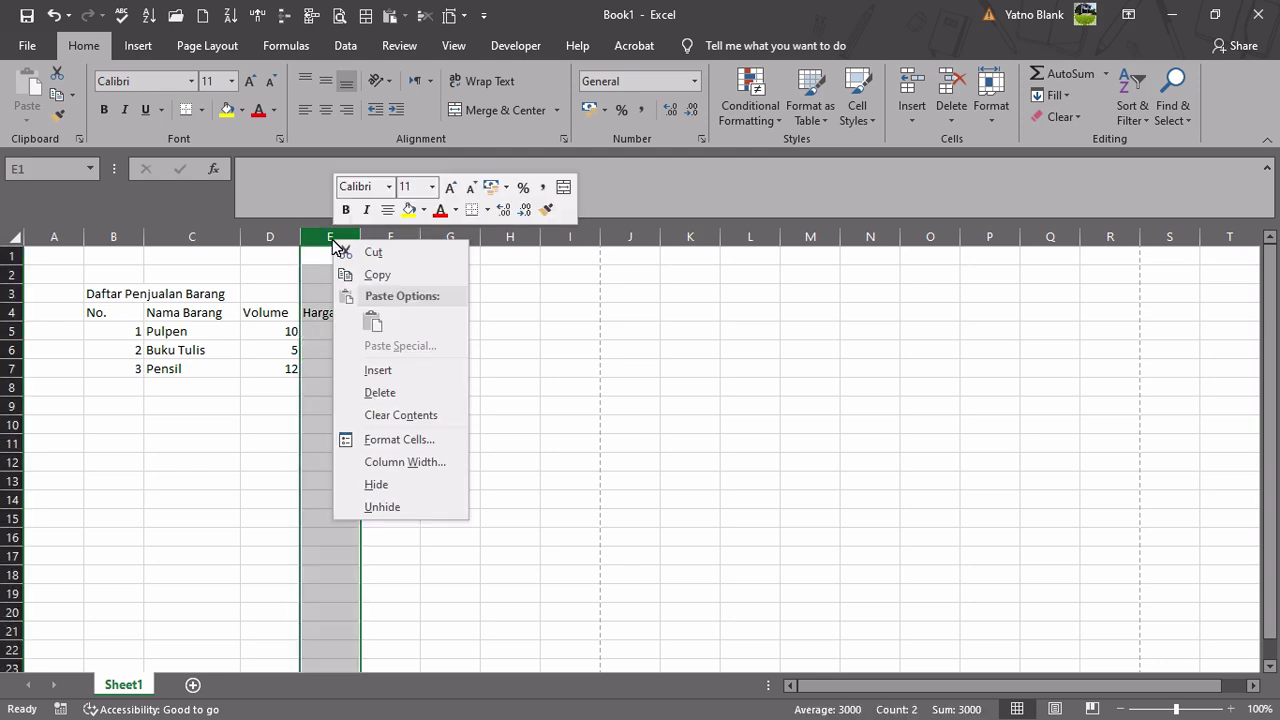
click(377, 371)
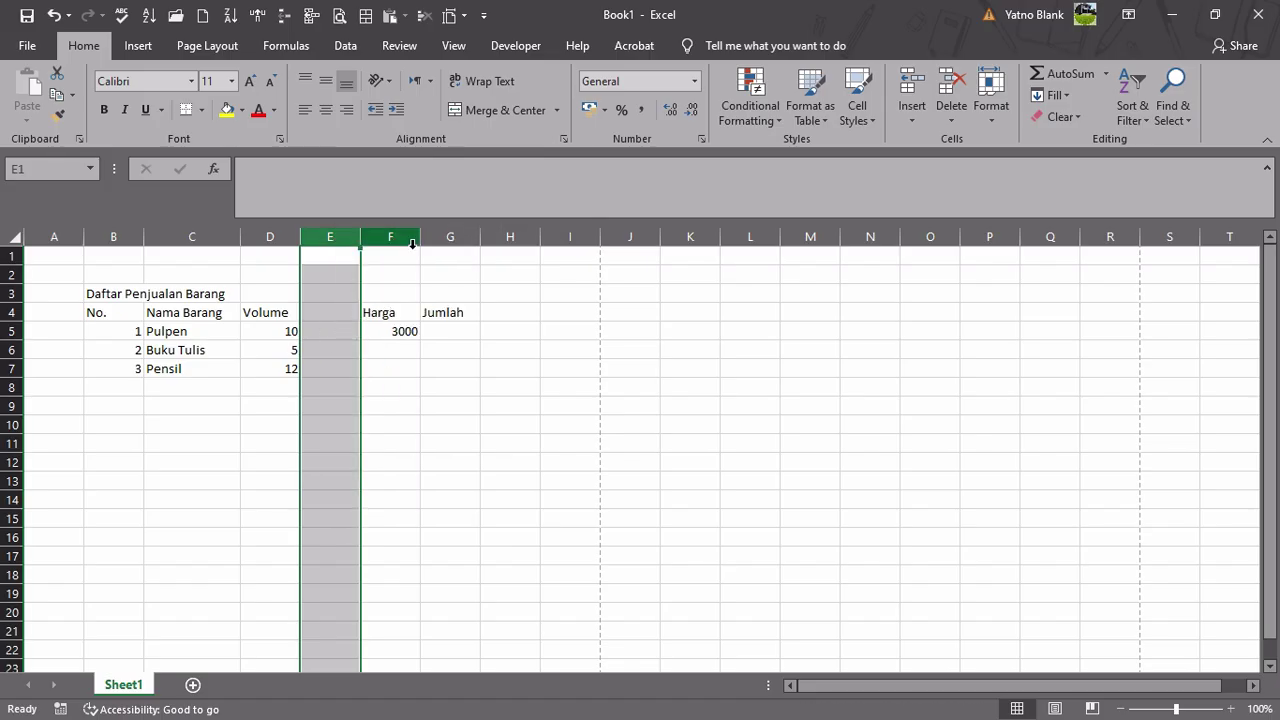
key(ctrl+z)
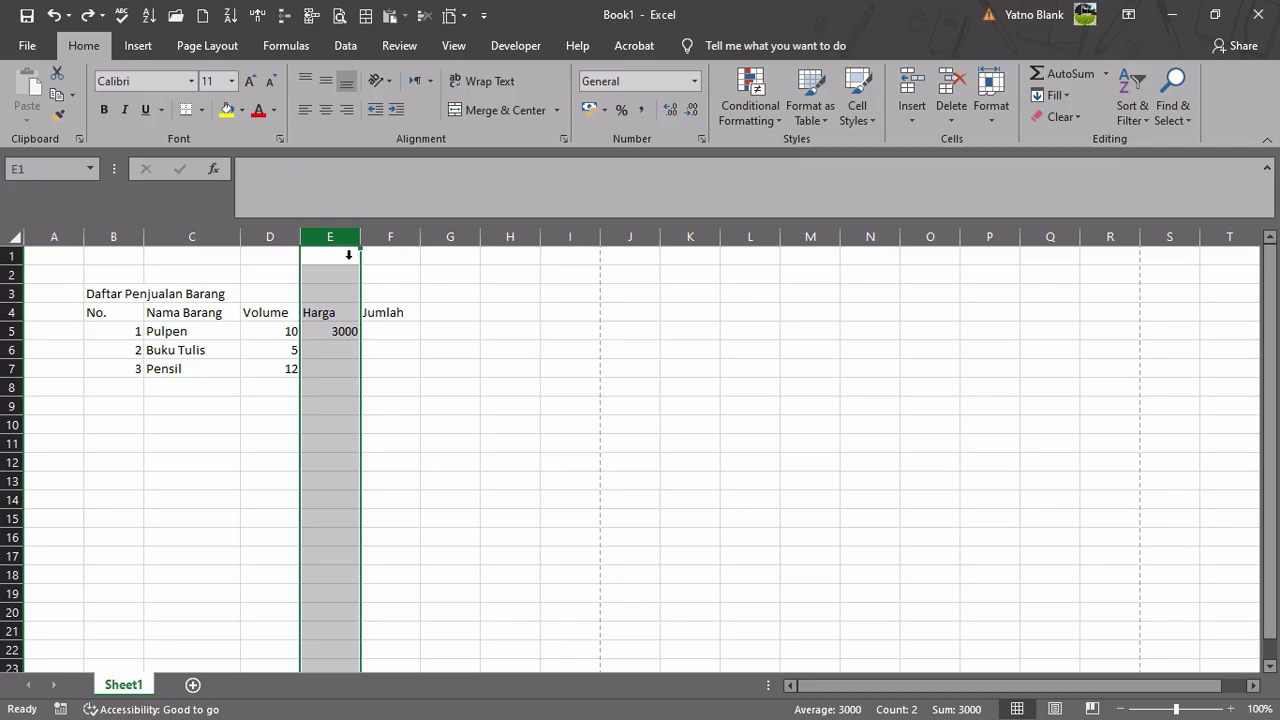
drag(301, 243, 436, 249)
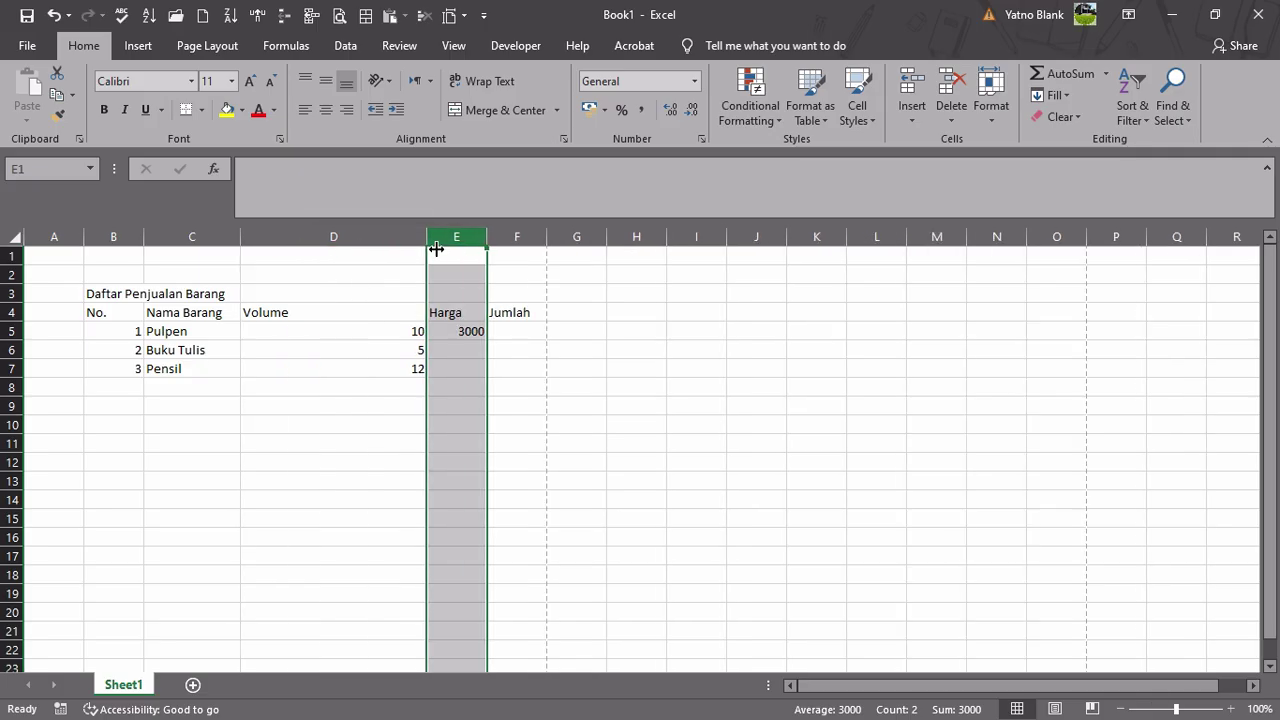
key(ctrl+z)
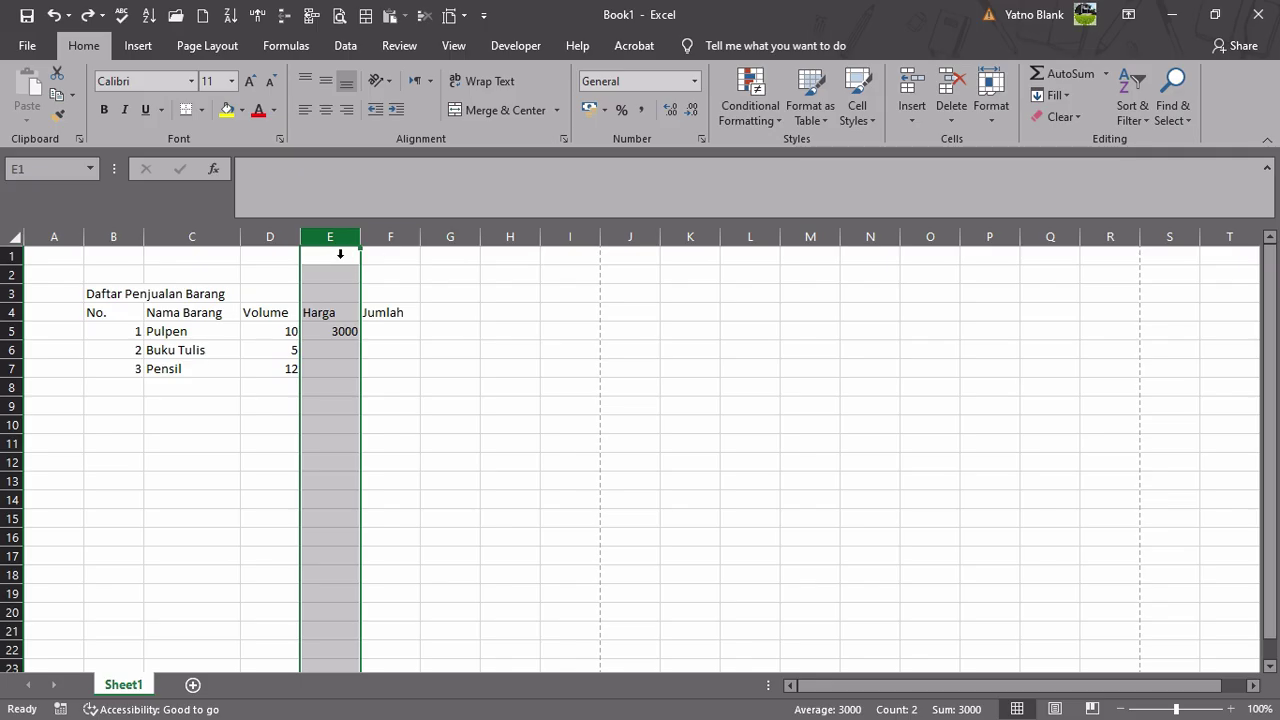
Insert a new column between Volume and Harga and enter the header "Satuan" in cell E4
right_click(332, 244)
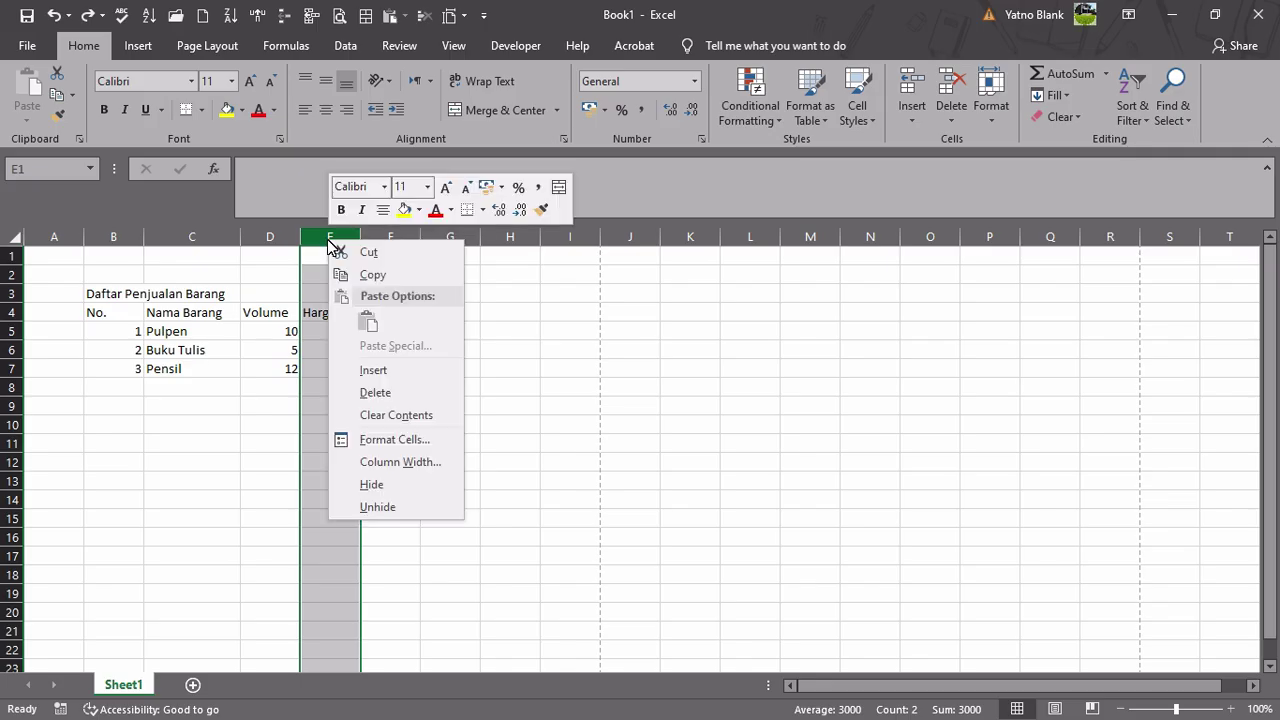
click(380, 372)
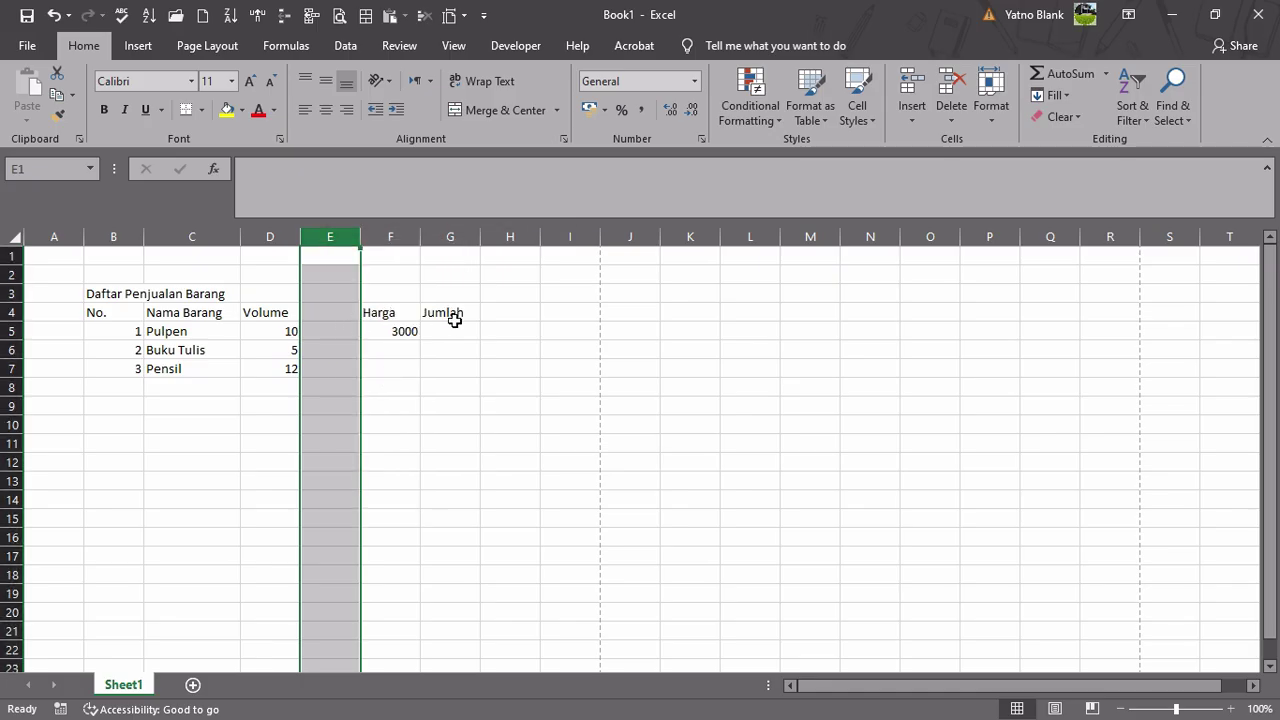
click(333, 317)
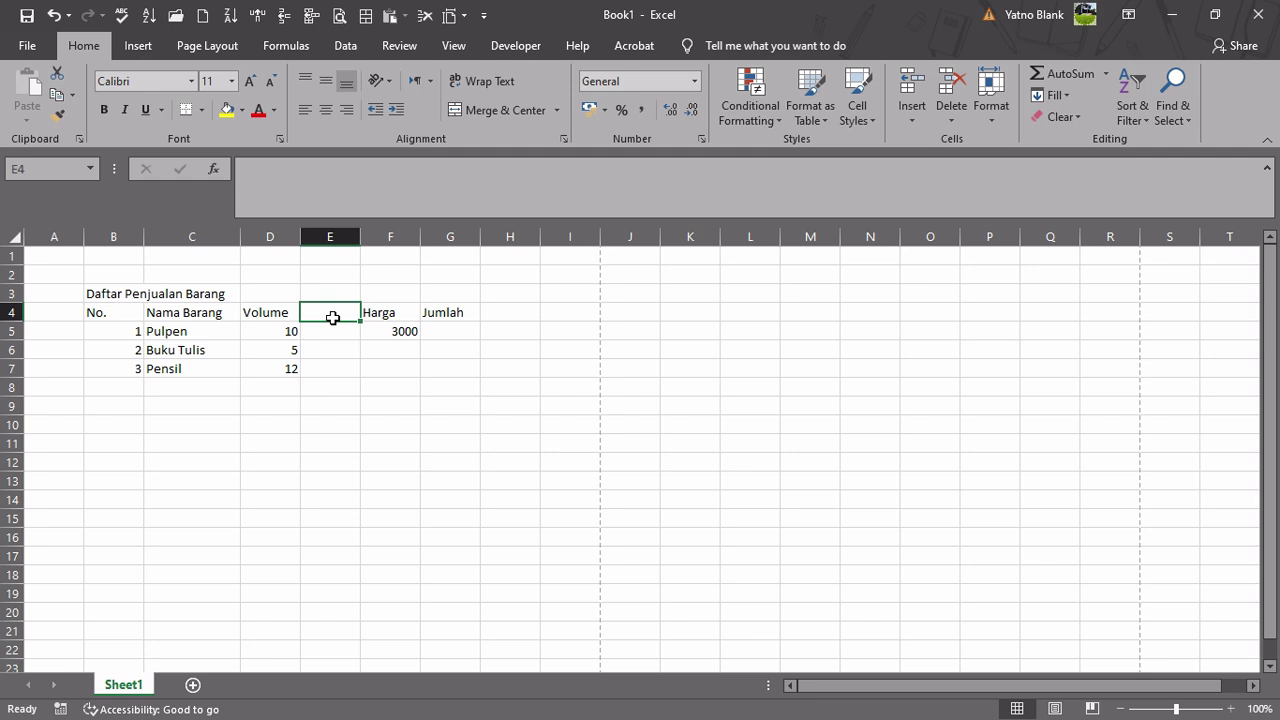
text(Satuan)
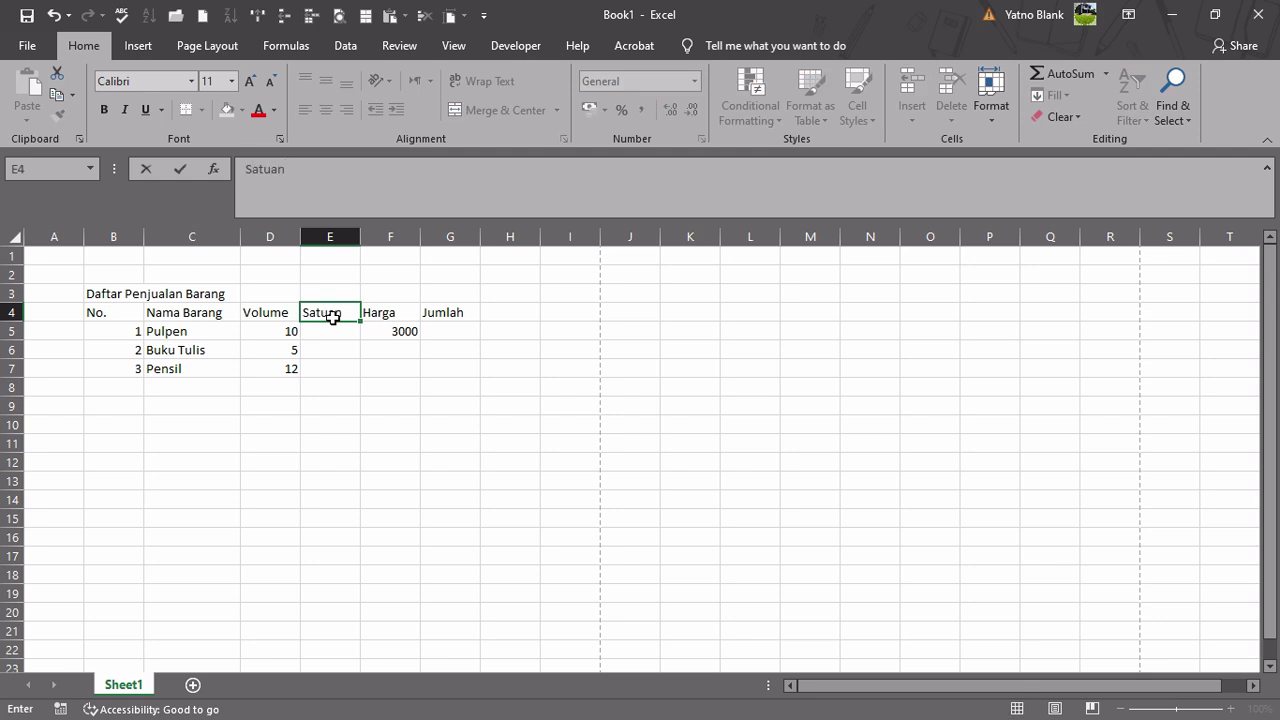
key(Return)
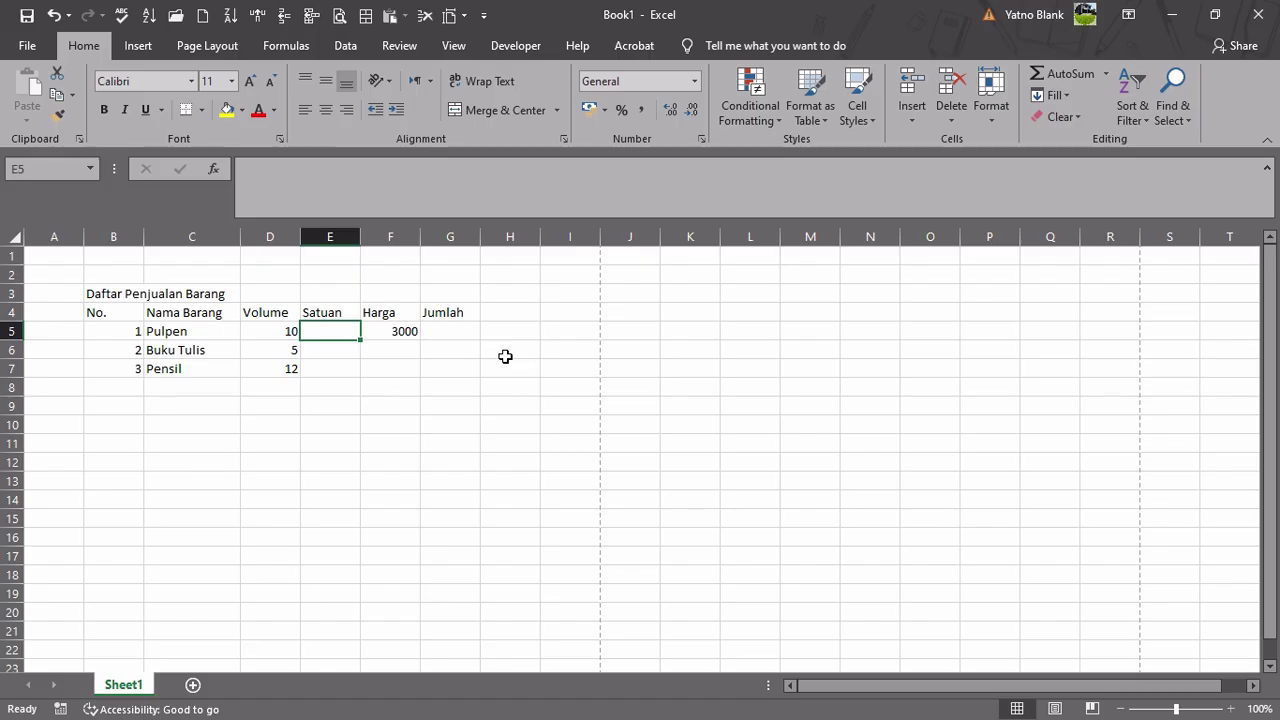
Enter the unit "Bh" for all three items in cells E5 to E7
text(Bh)
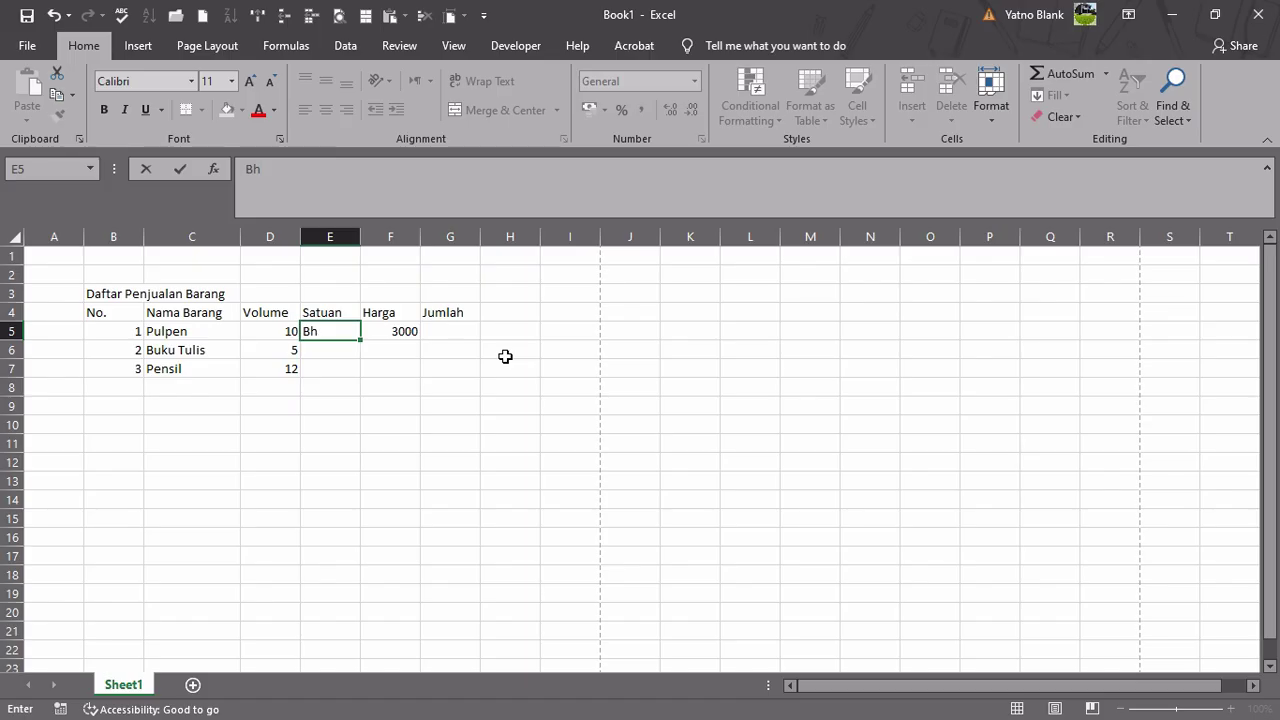
key(Tab)
key(Return)
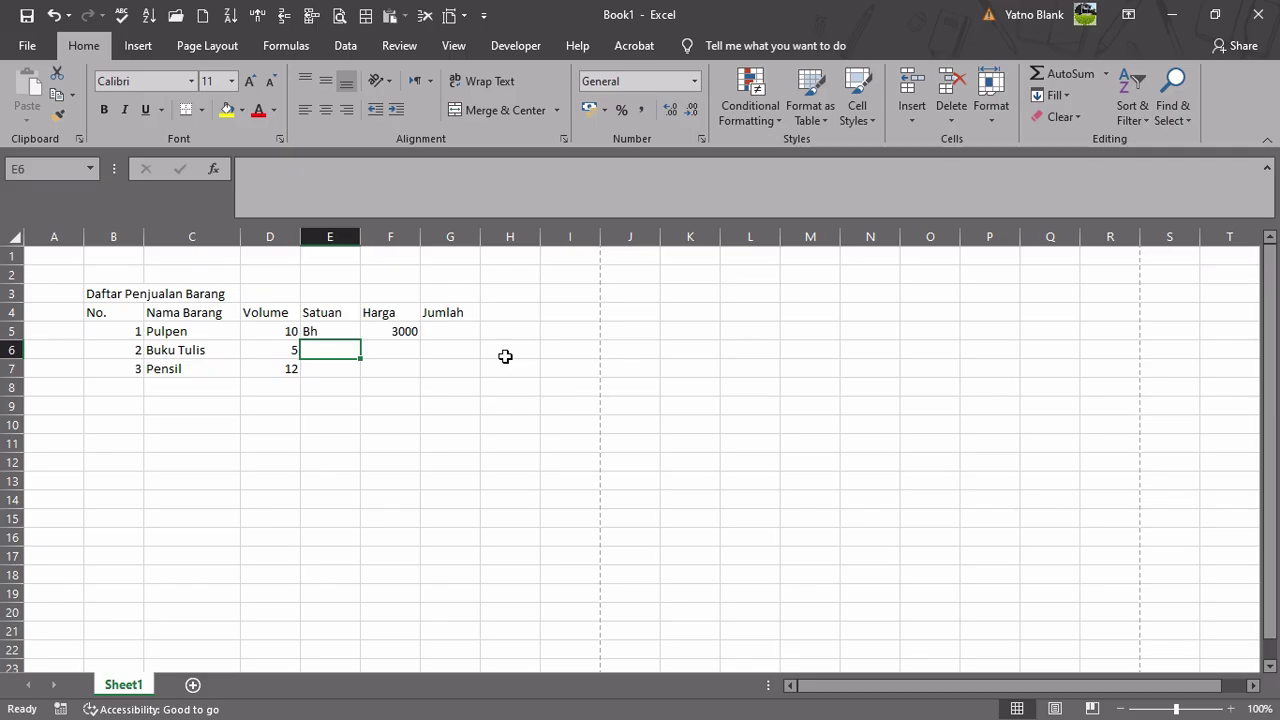
text(Bh)
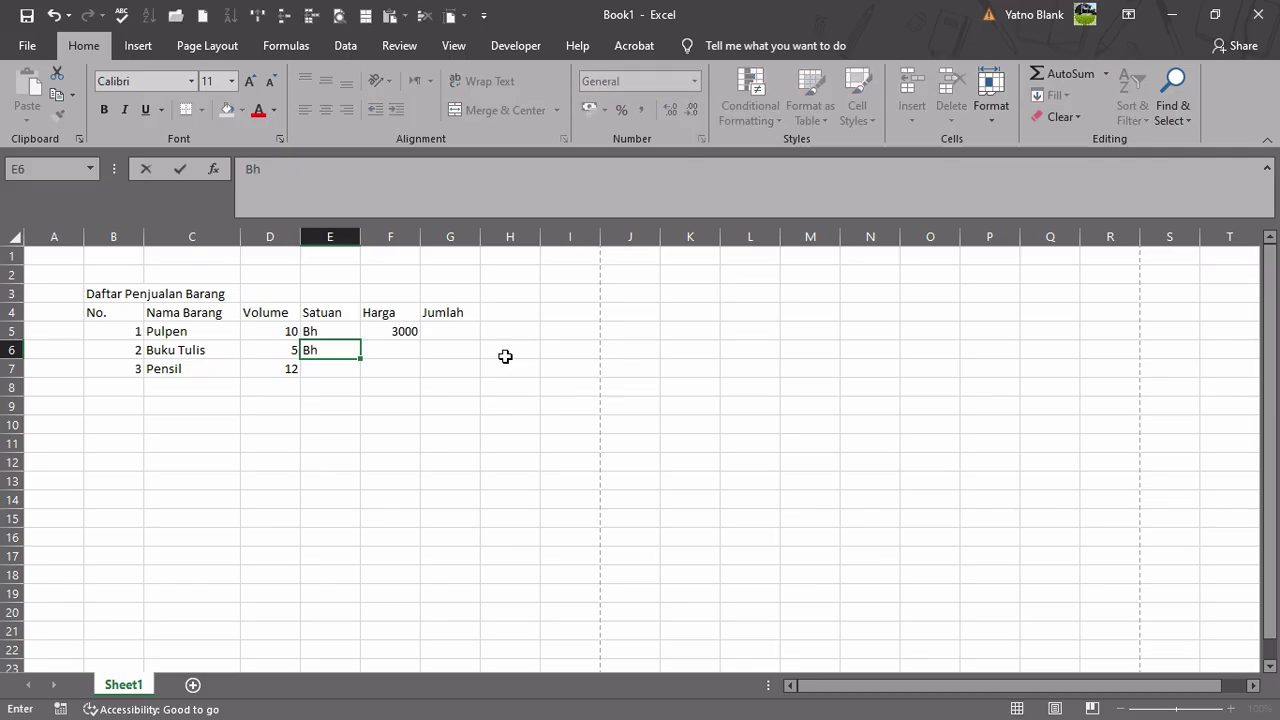
key(Return)
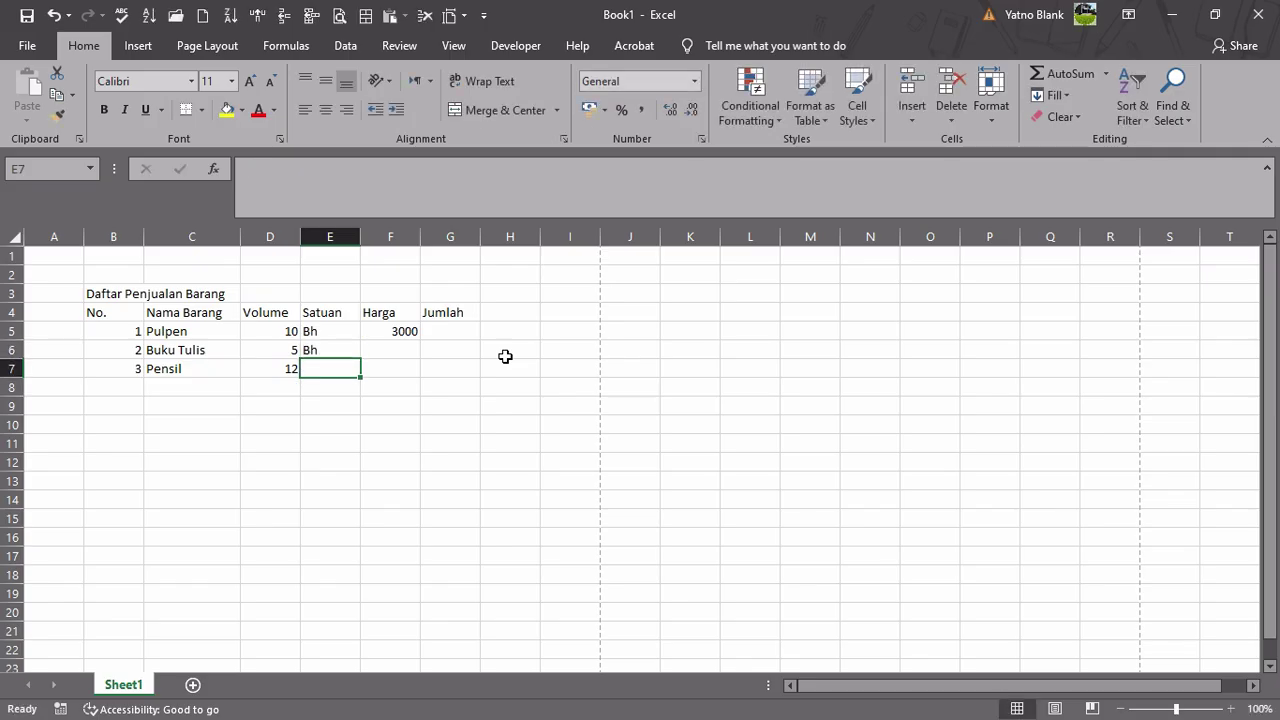
text(Bh)
key(Return)
Enter the prices 4000 for Buku Tulis in cell F6 and 2000 for Pensil in cell F7
key(Up)
key(Up)
key(Up)
key(Down)
key(Right)
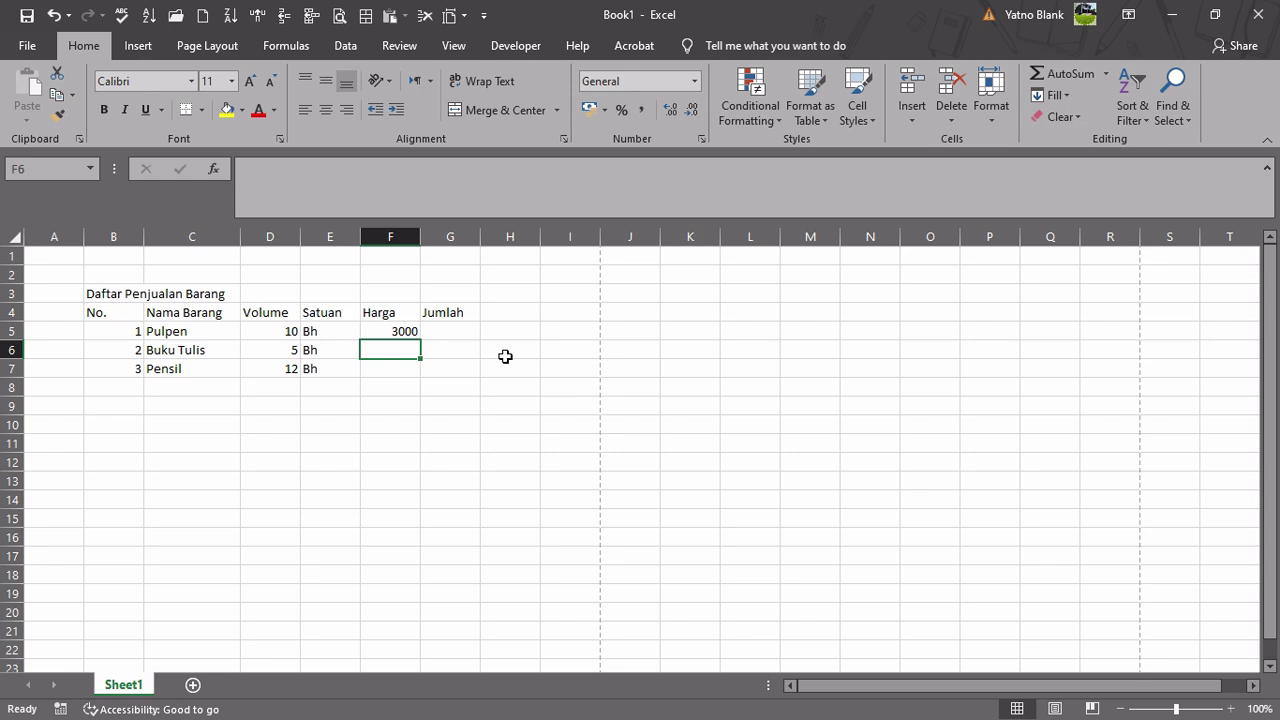
text(4000)
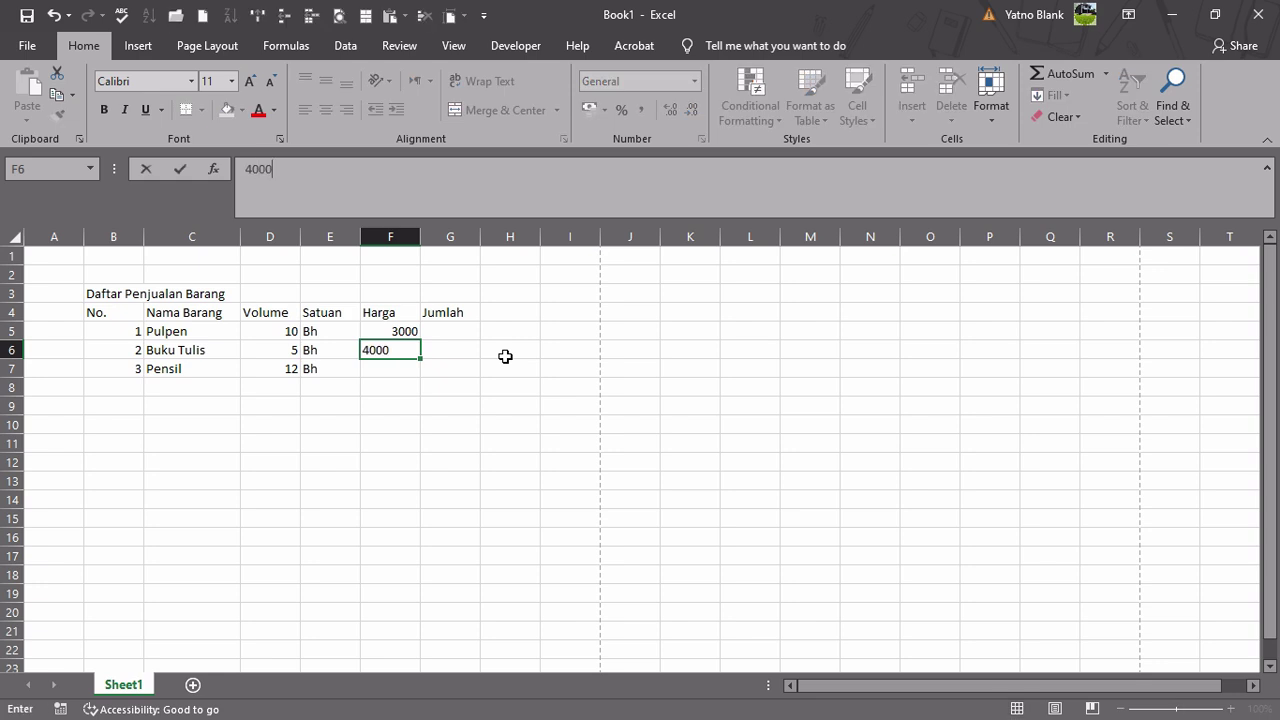
key(Return)
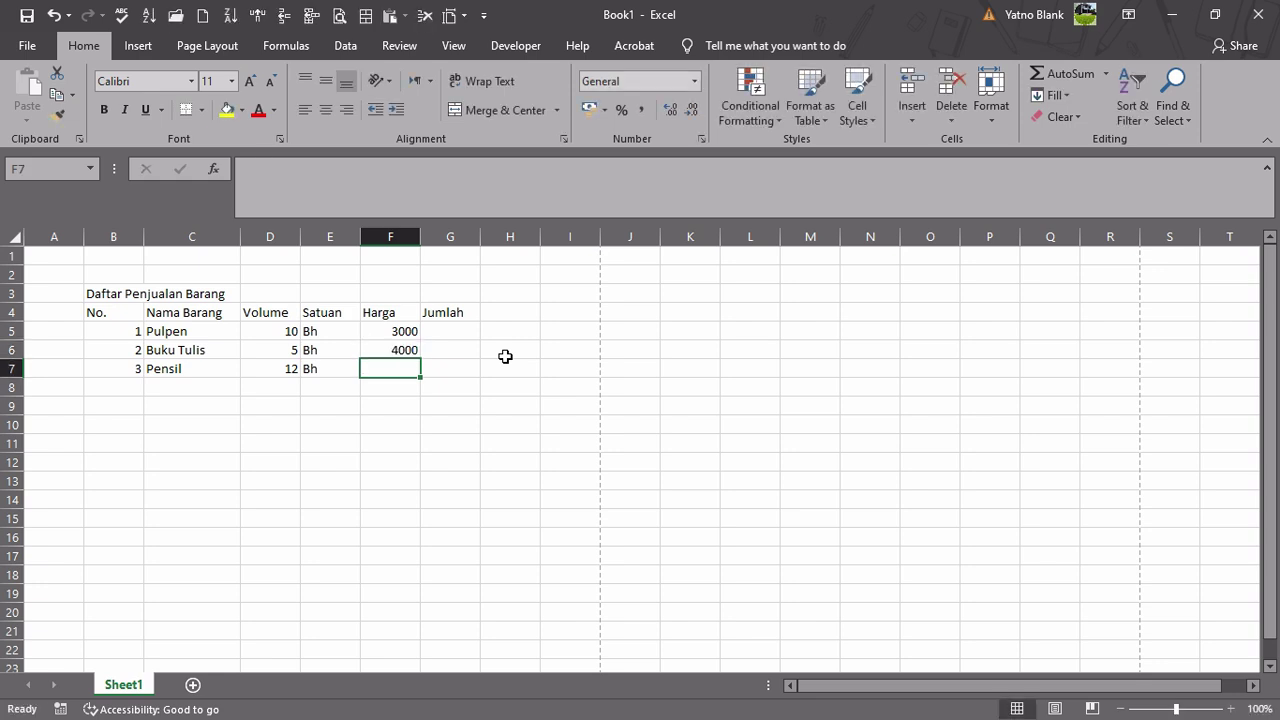
text(2000)
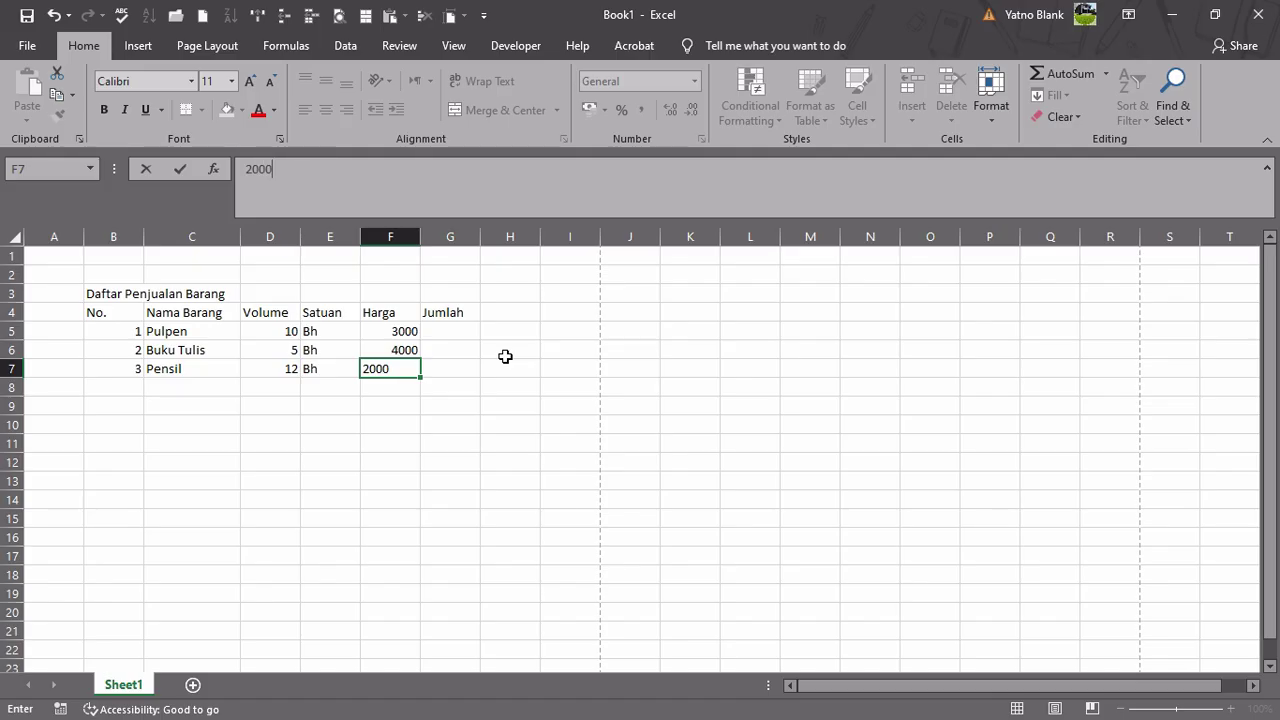
key(Return)
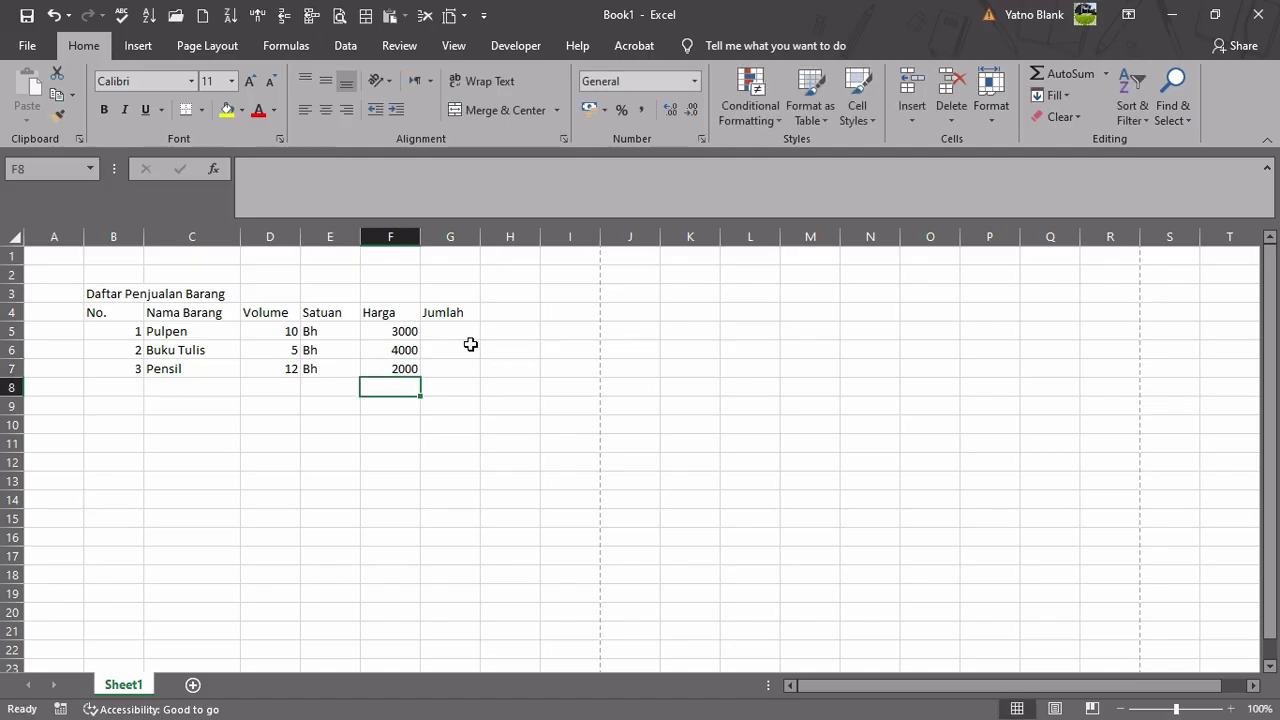
Enter the formula =D5*F5 in the Jumlah column, cell G5, to multiply Pulpen's volume by its price
click(468, 338)
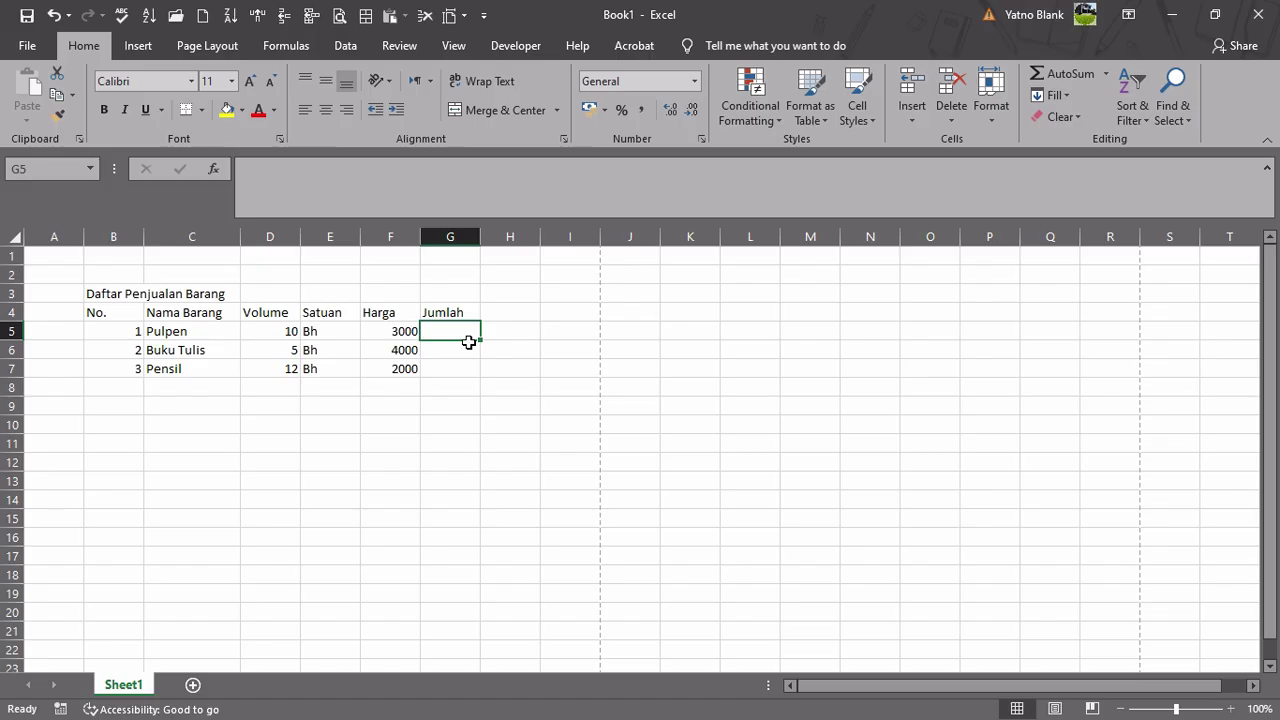
click(254, 340)
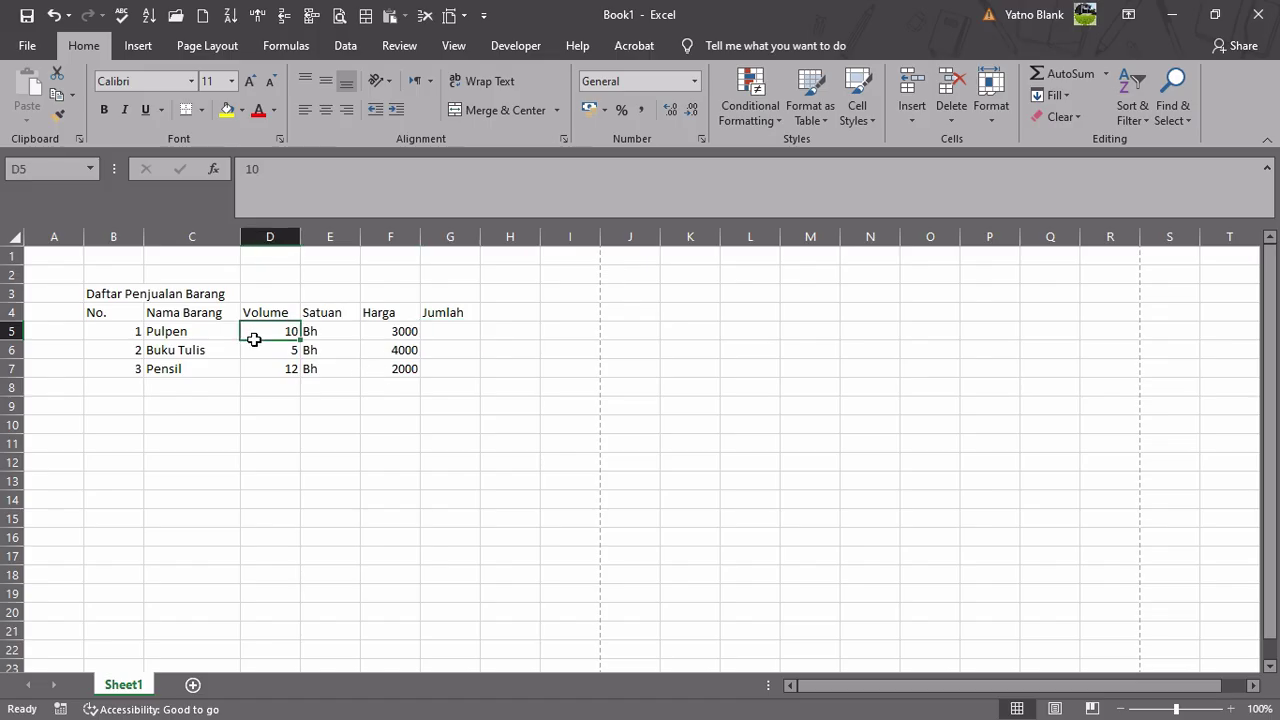
click(387, 340)
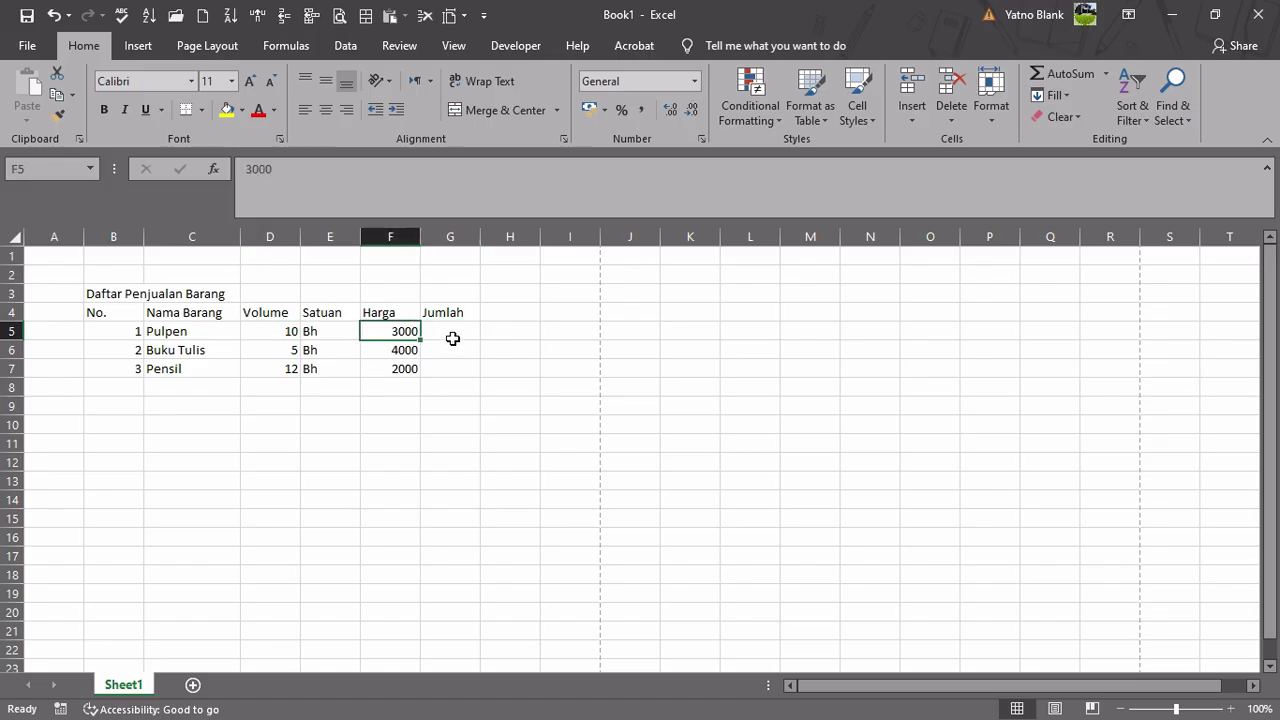
click(453, 339)
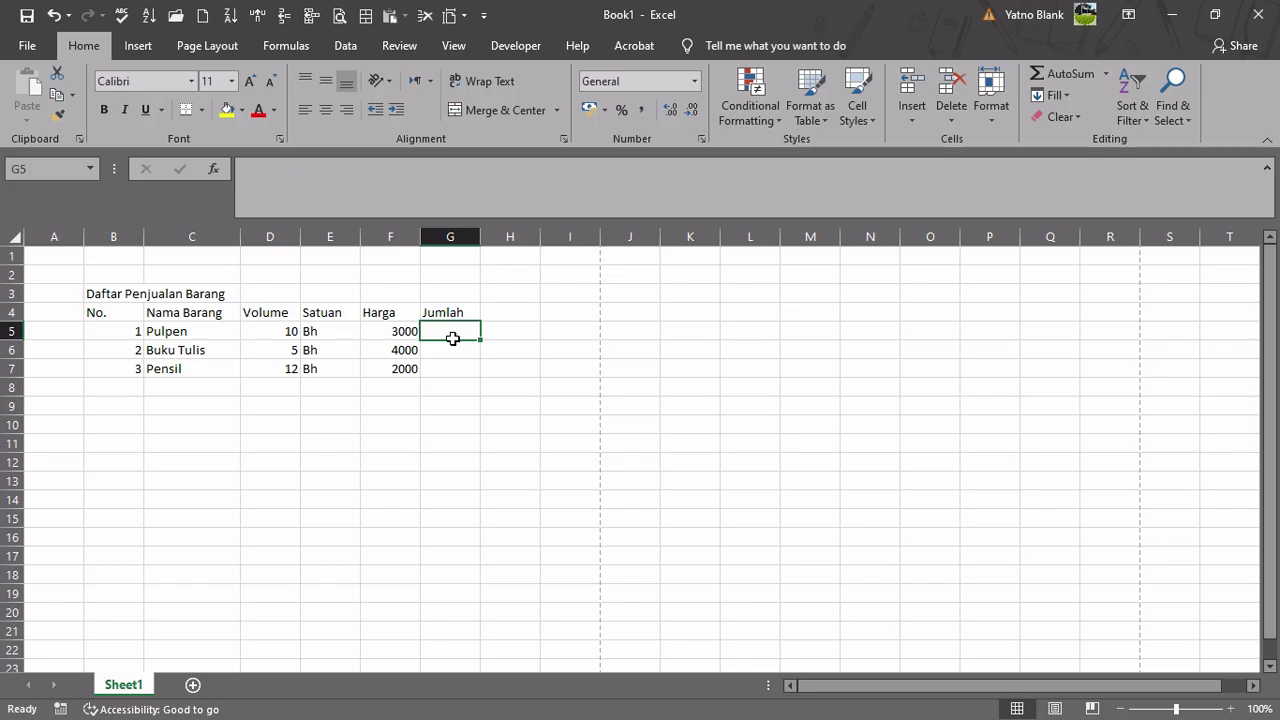
text(=)
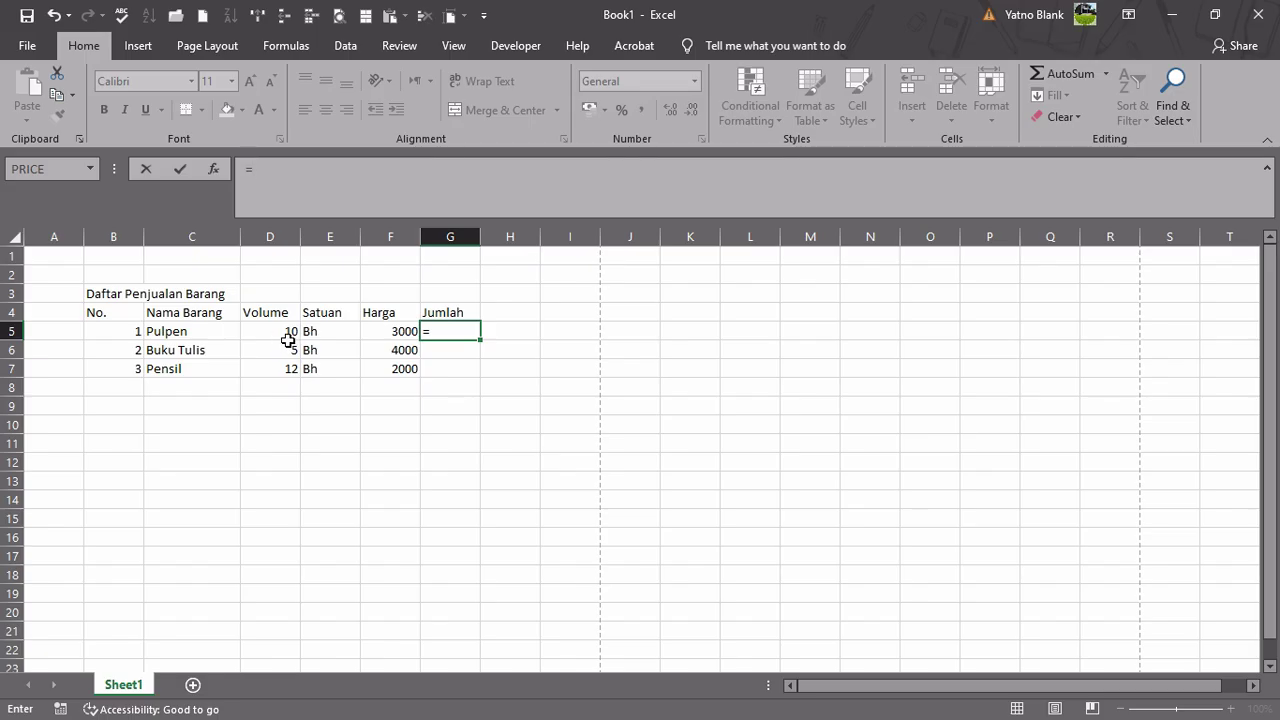
click(288, 341)
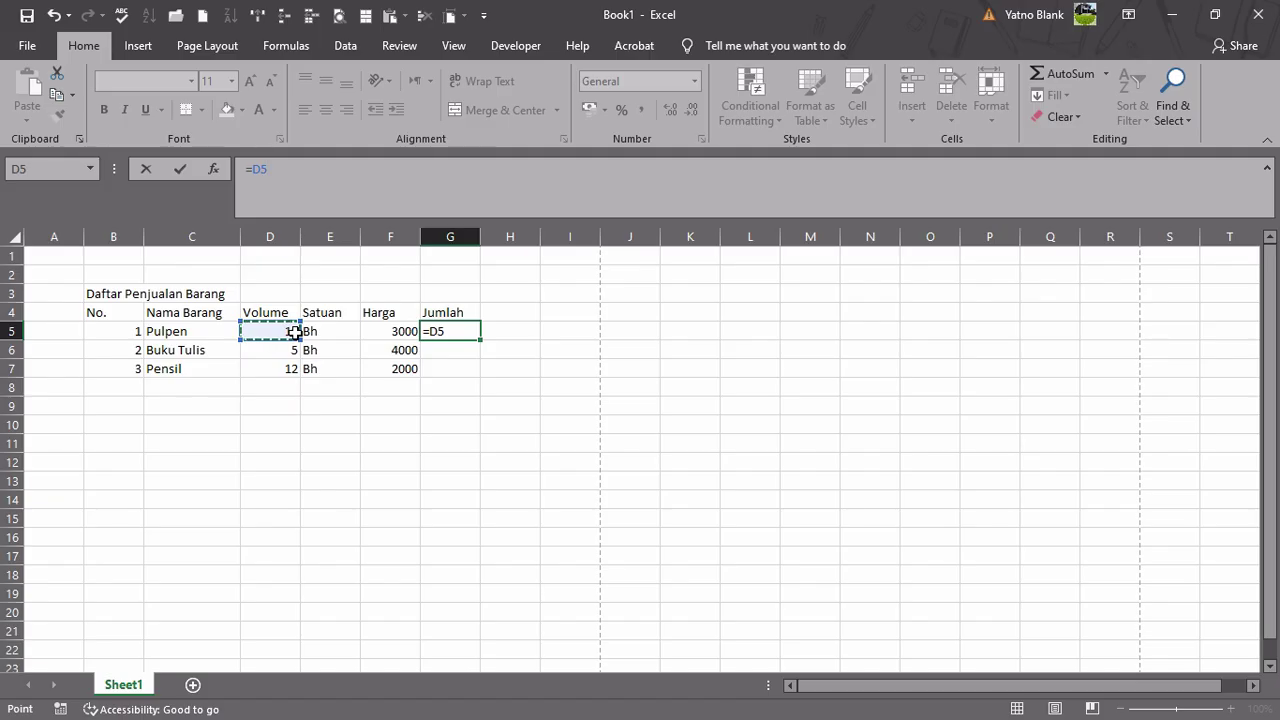
text(*)
click(403, 336)
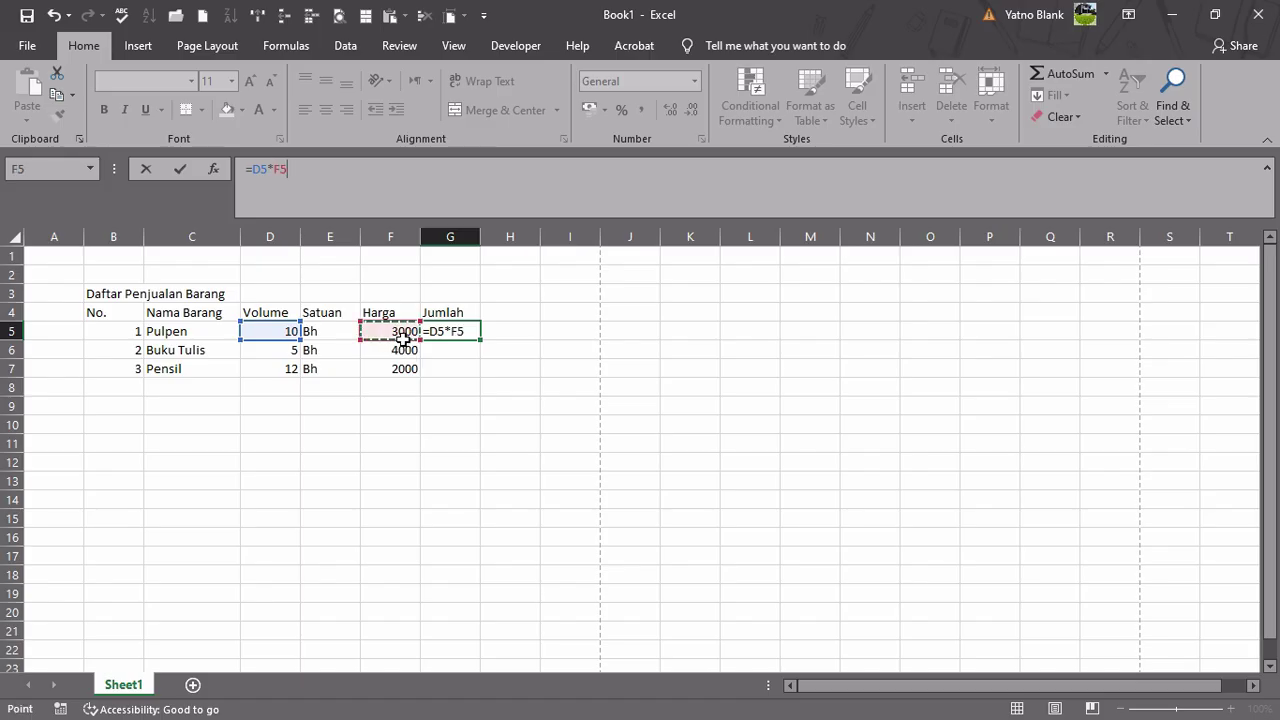
key(Return)
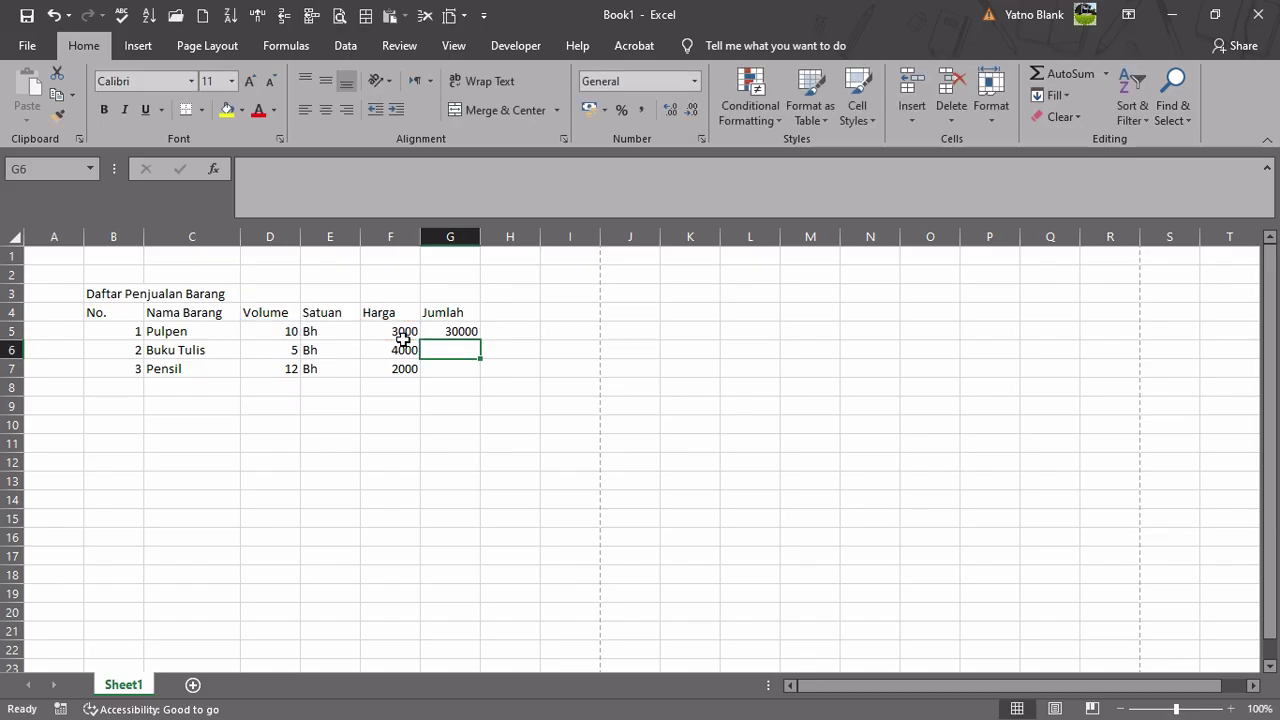
Review the formula in cell G5, the Volume and Harga cells it multiplies, and the empty Jumlah cells below it
click(469, 336)
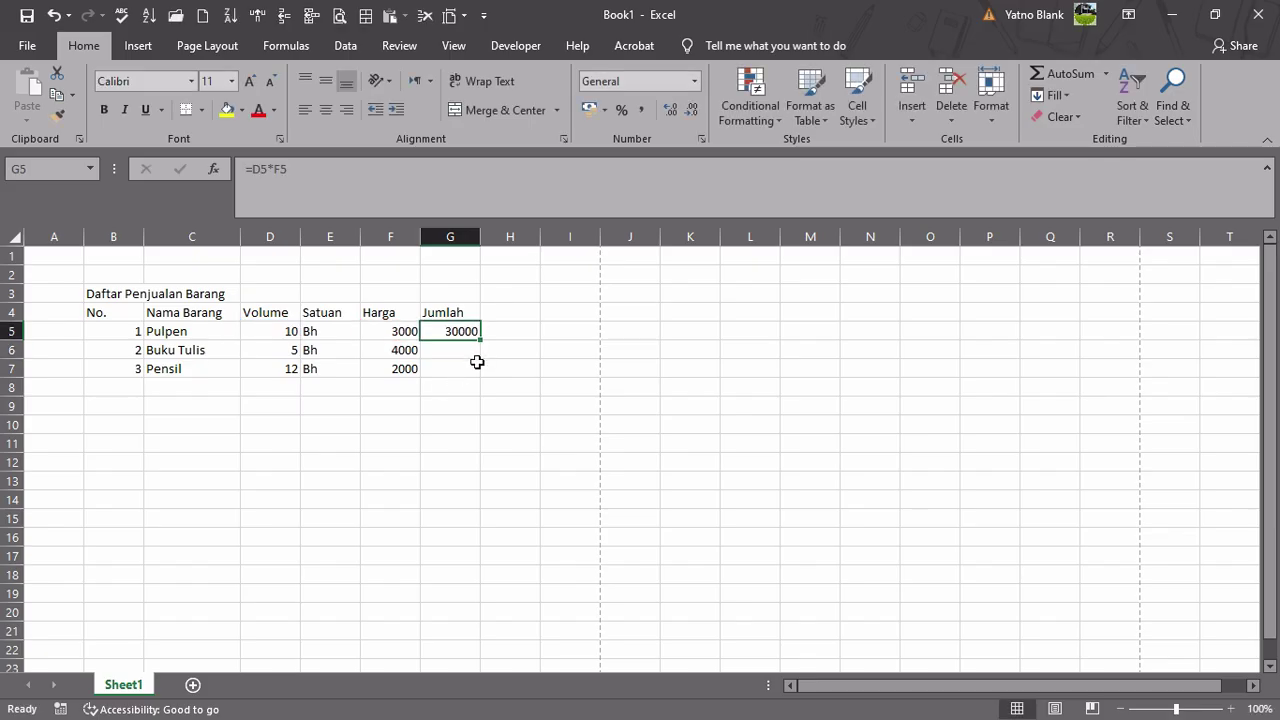
click(274, 336)
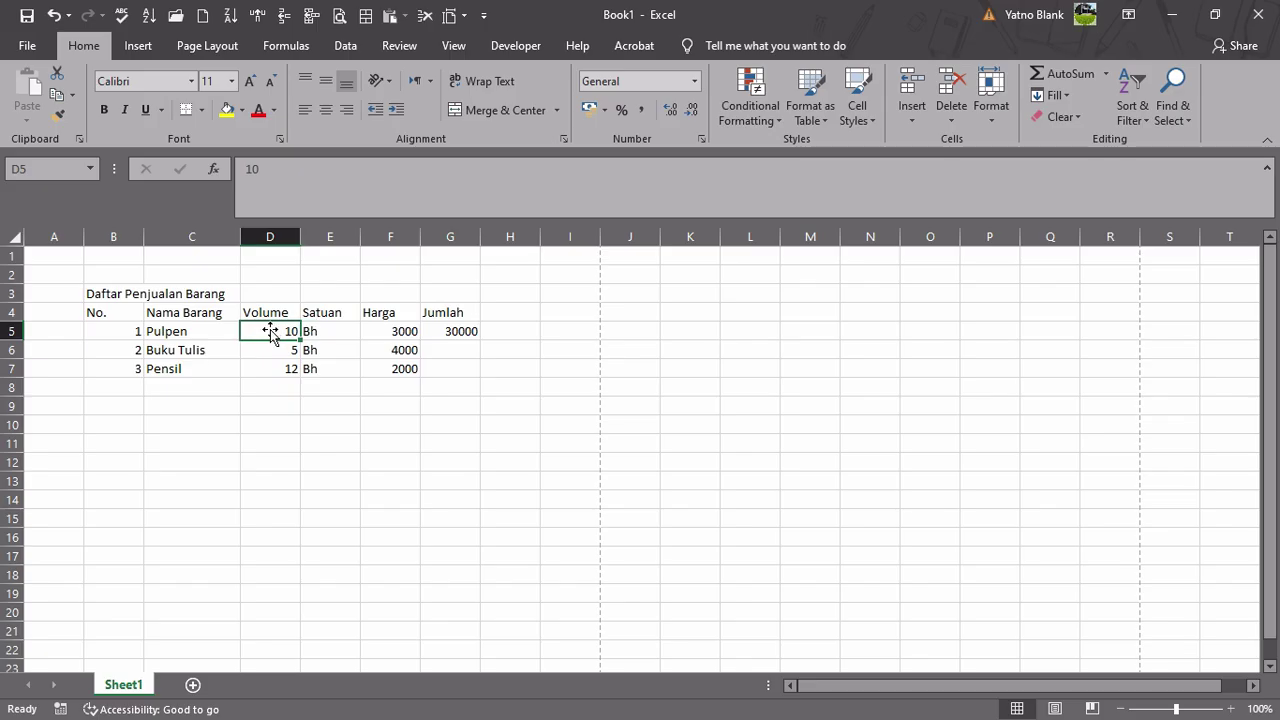
click(414, 338)
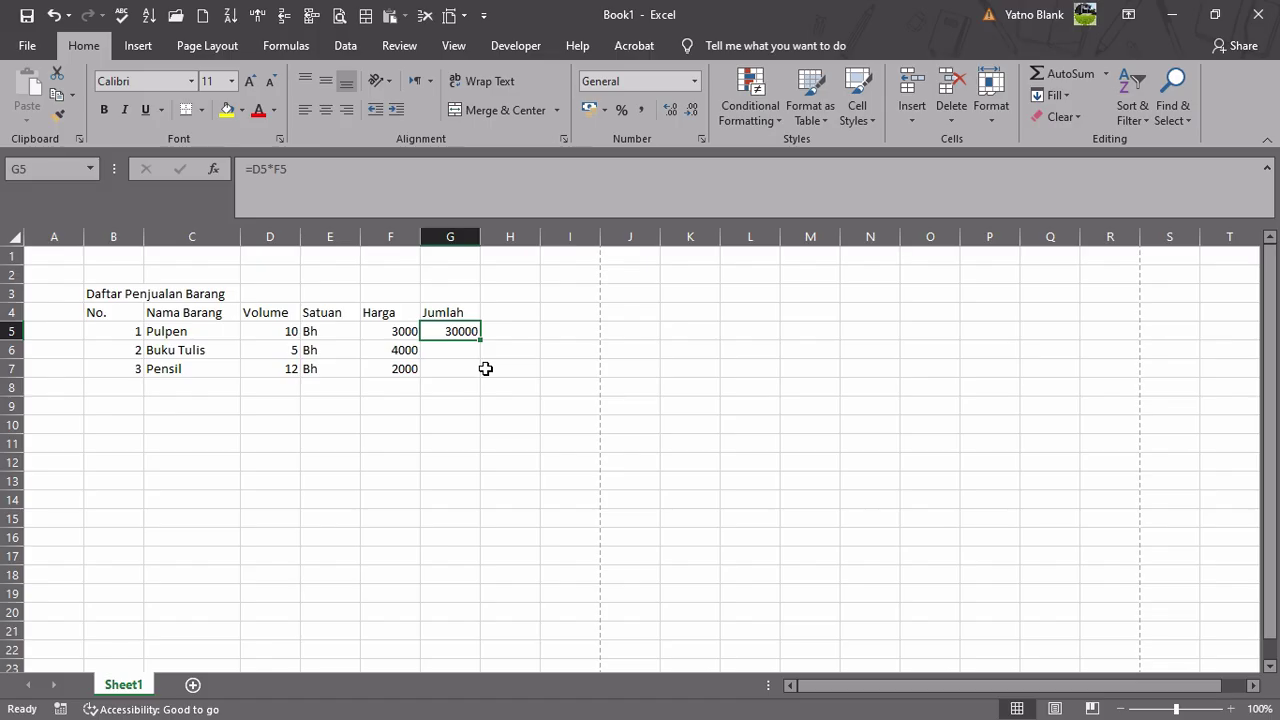
click(466, 356)
click(466, 370)
click(463, 351)
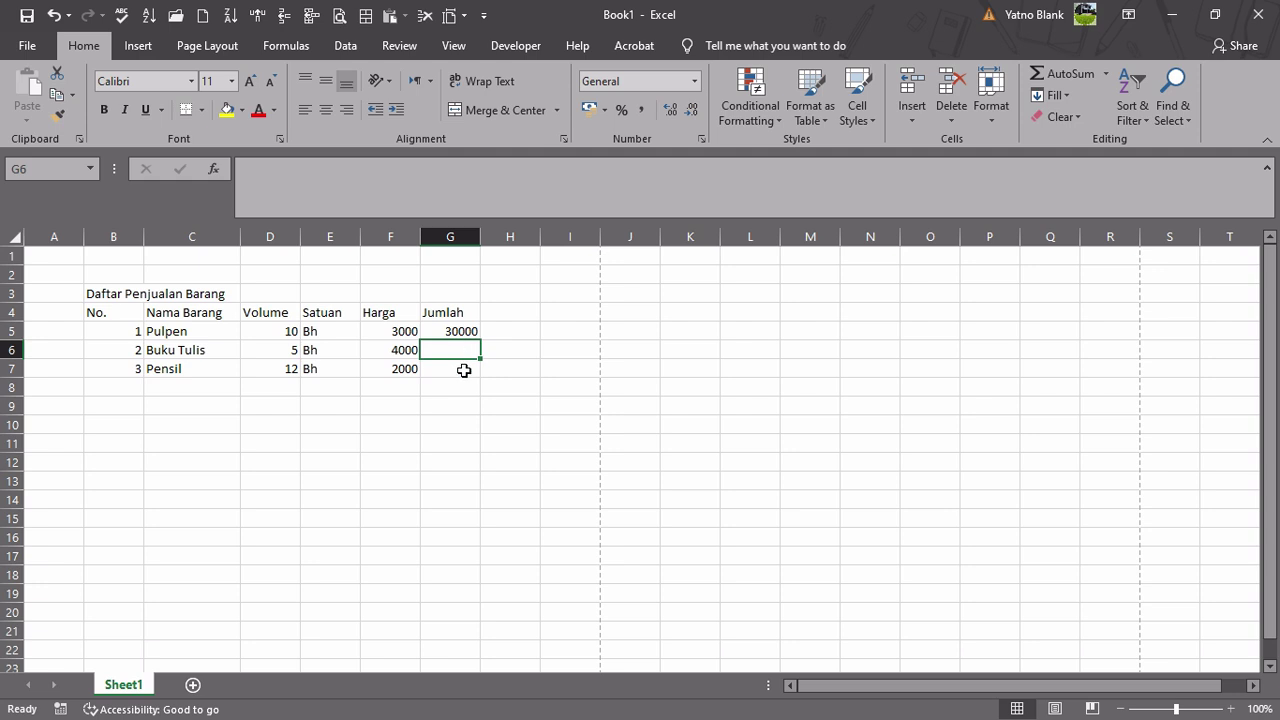
click(464, 374)
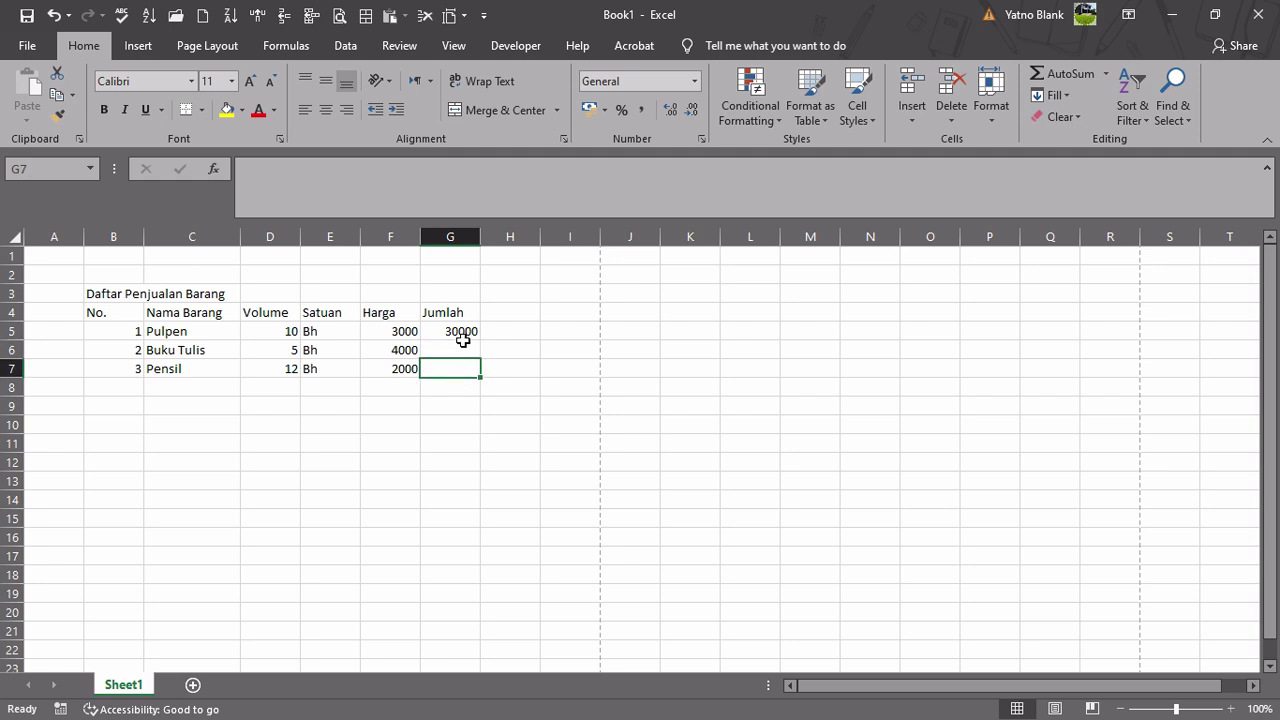
Copy the Jumlah formula from cell G5 to cells G6 and G7 and check the copied formulas
click(463, 338)
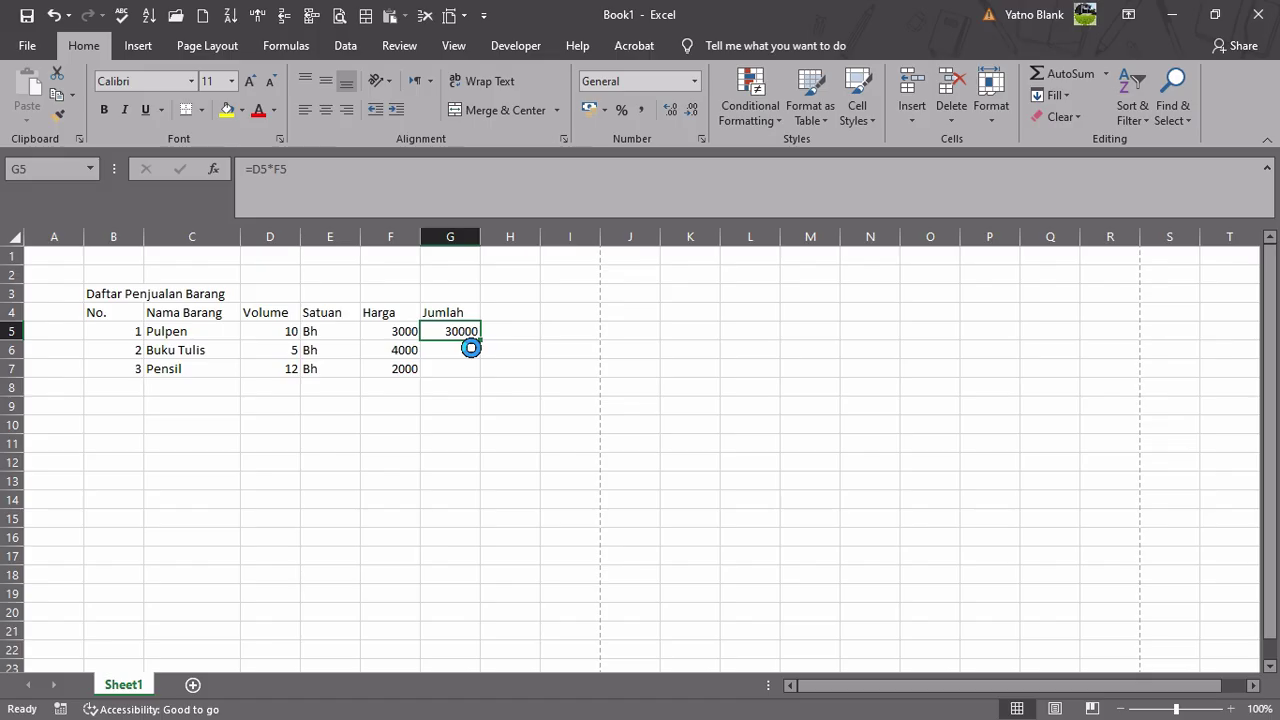
key(ctrl+c)
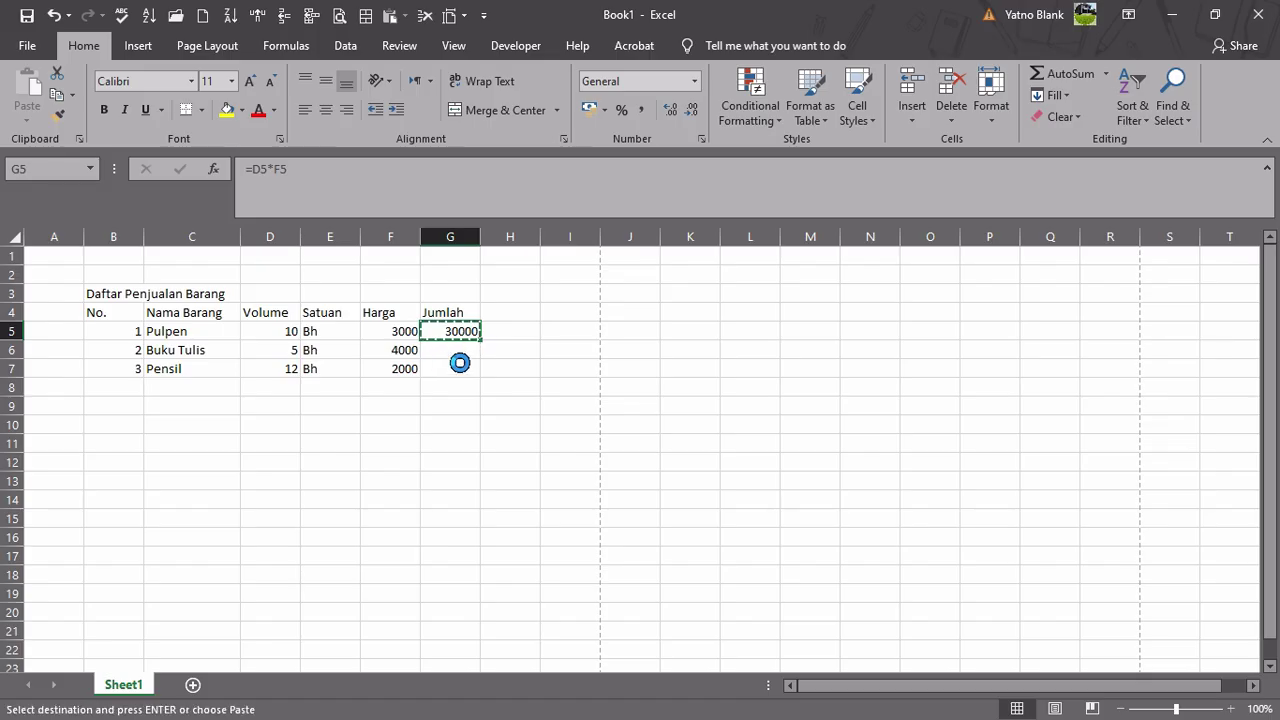
click(458, 355)
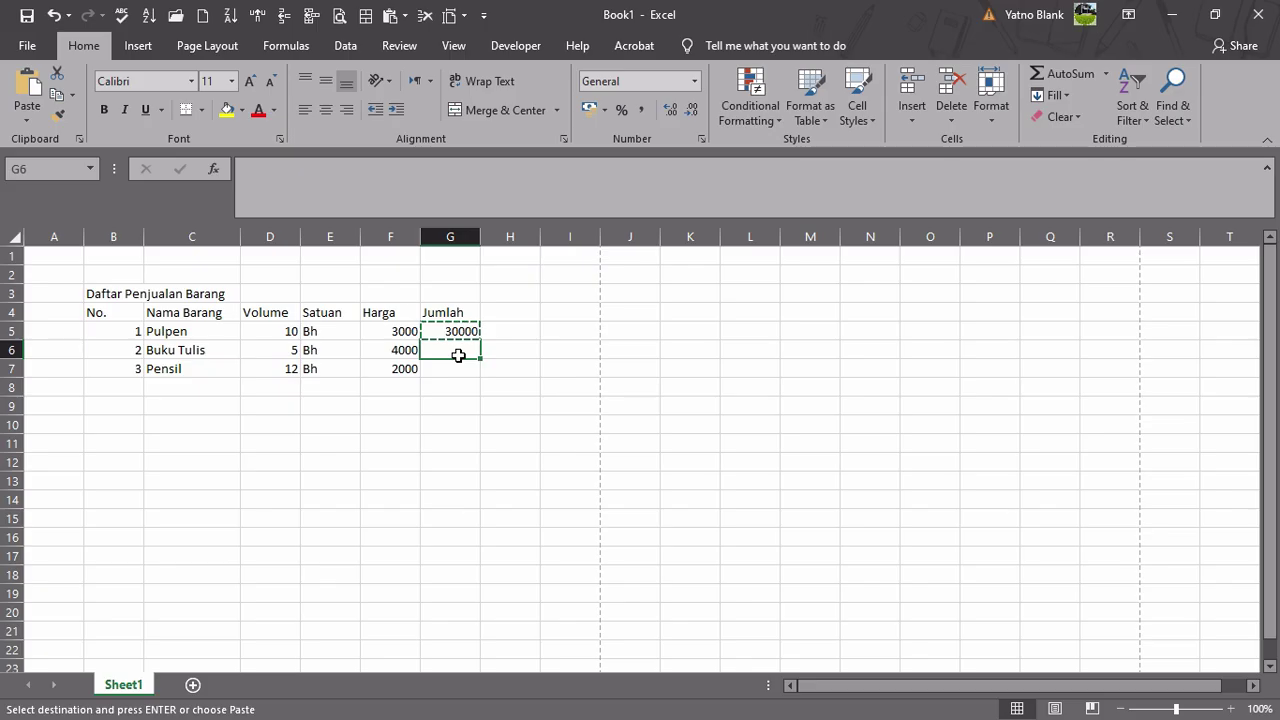
drag(458, 355, 458, 366)
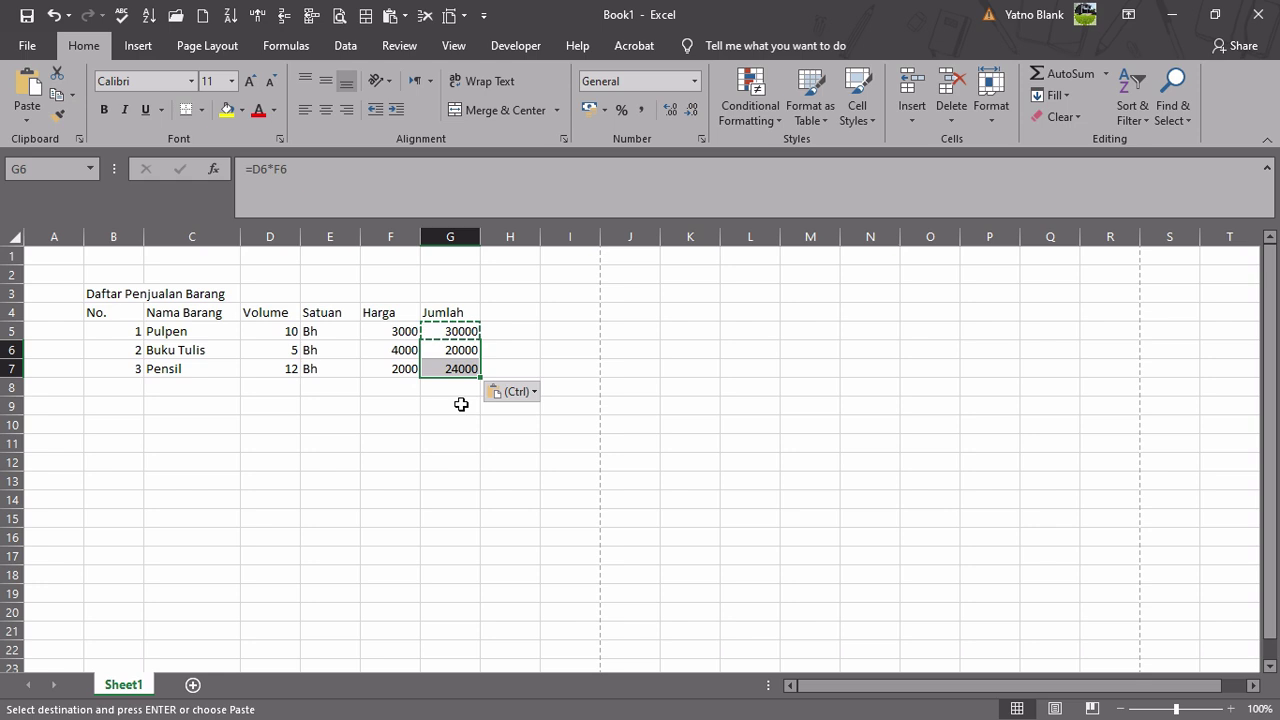
key(Escape)
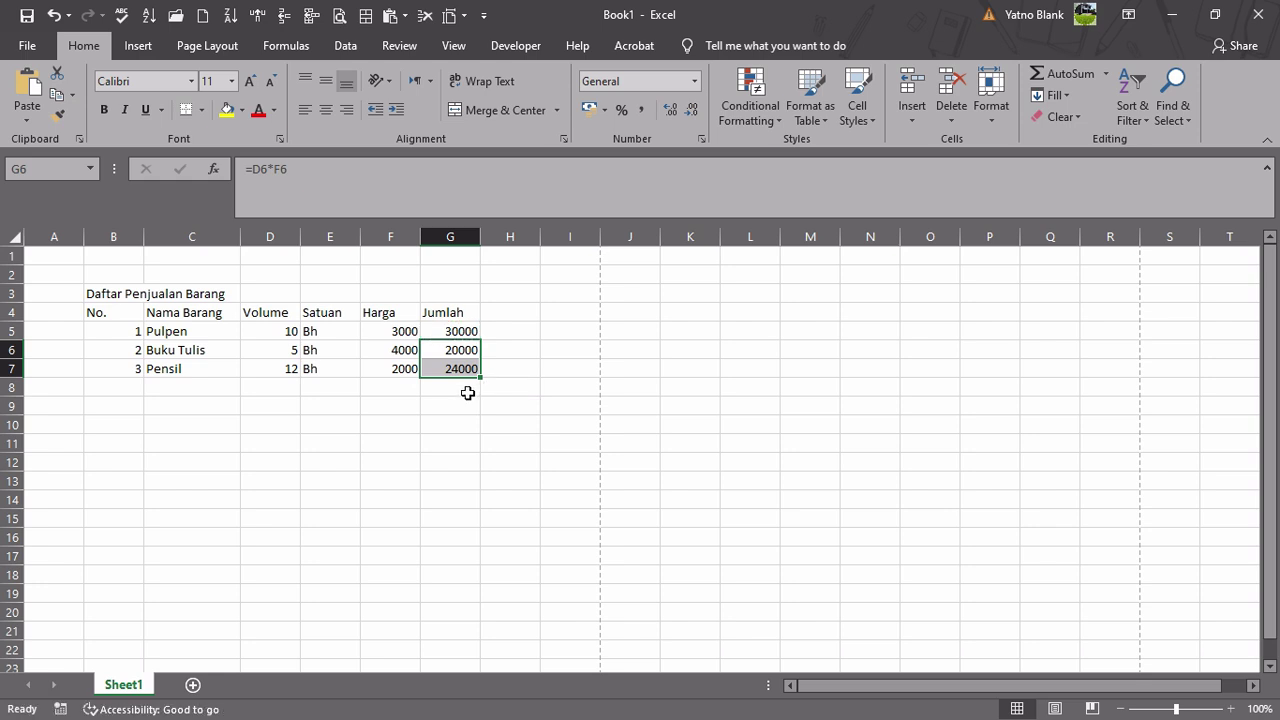
key(Down)
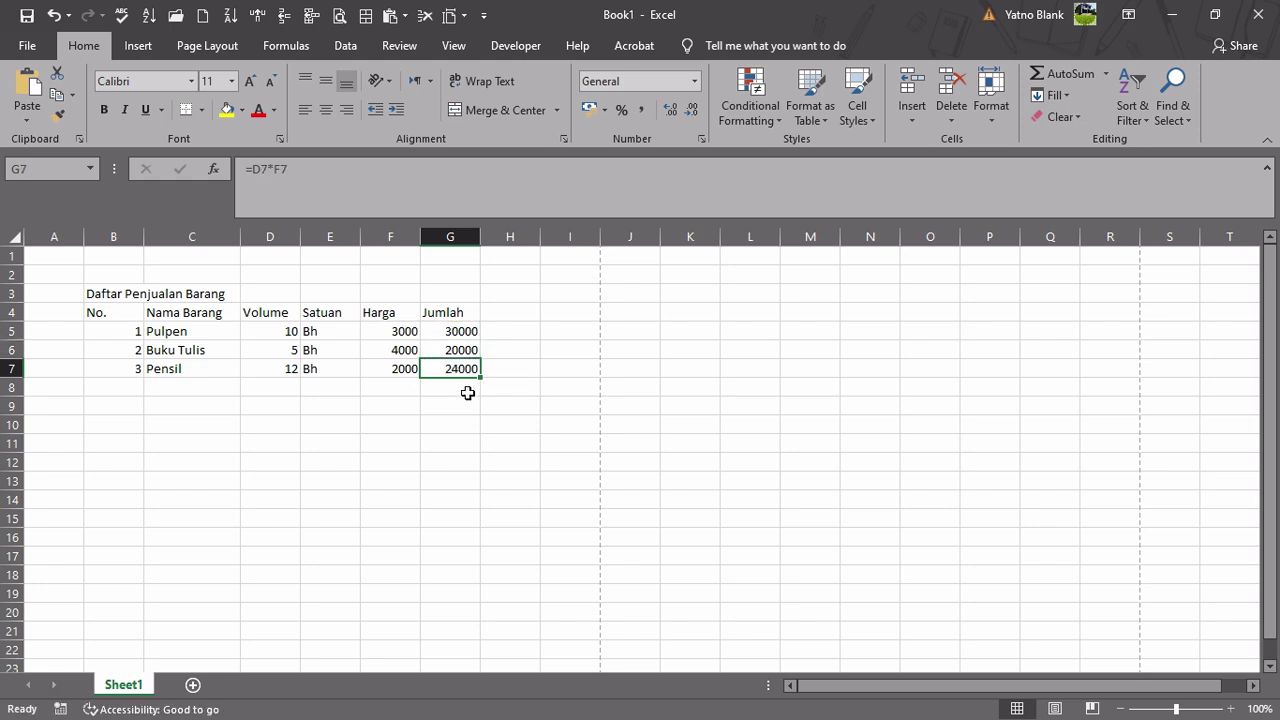
click(467, 393)
key(Up)
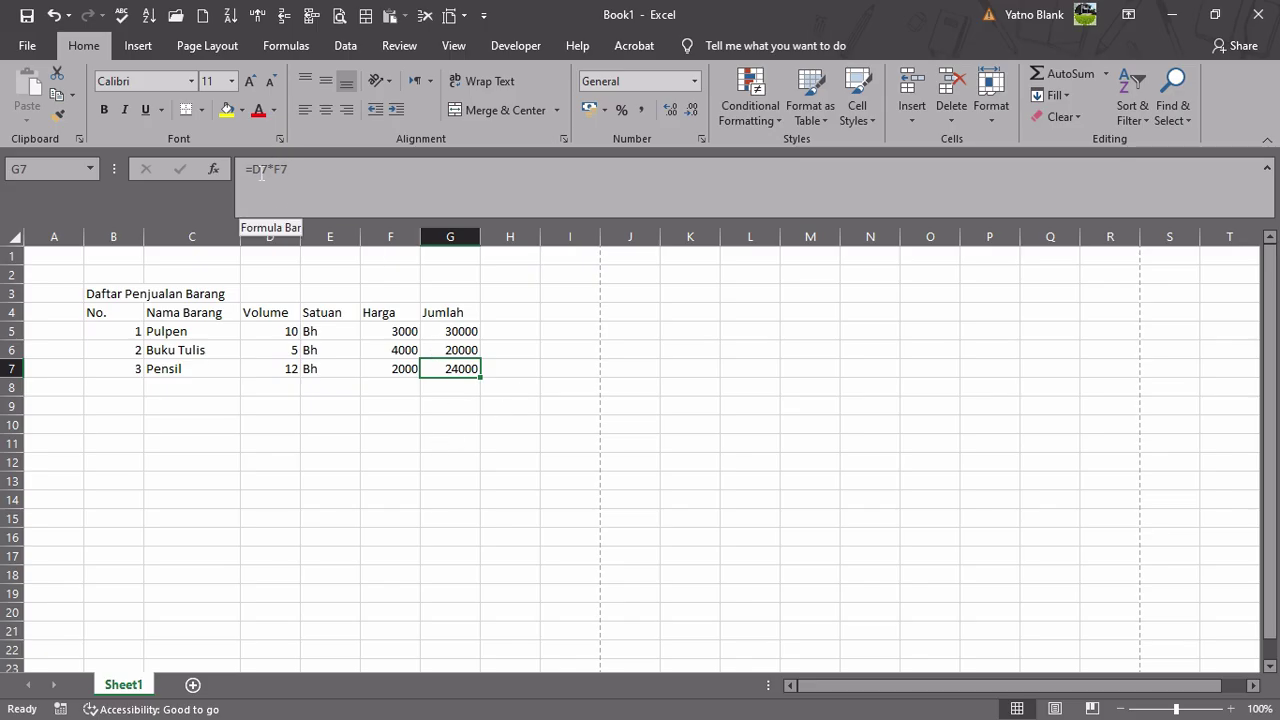
click(445, 353)
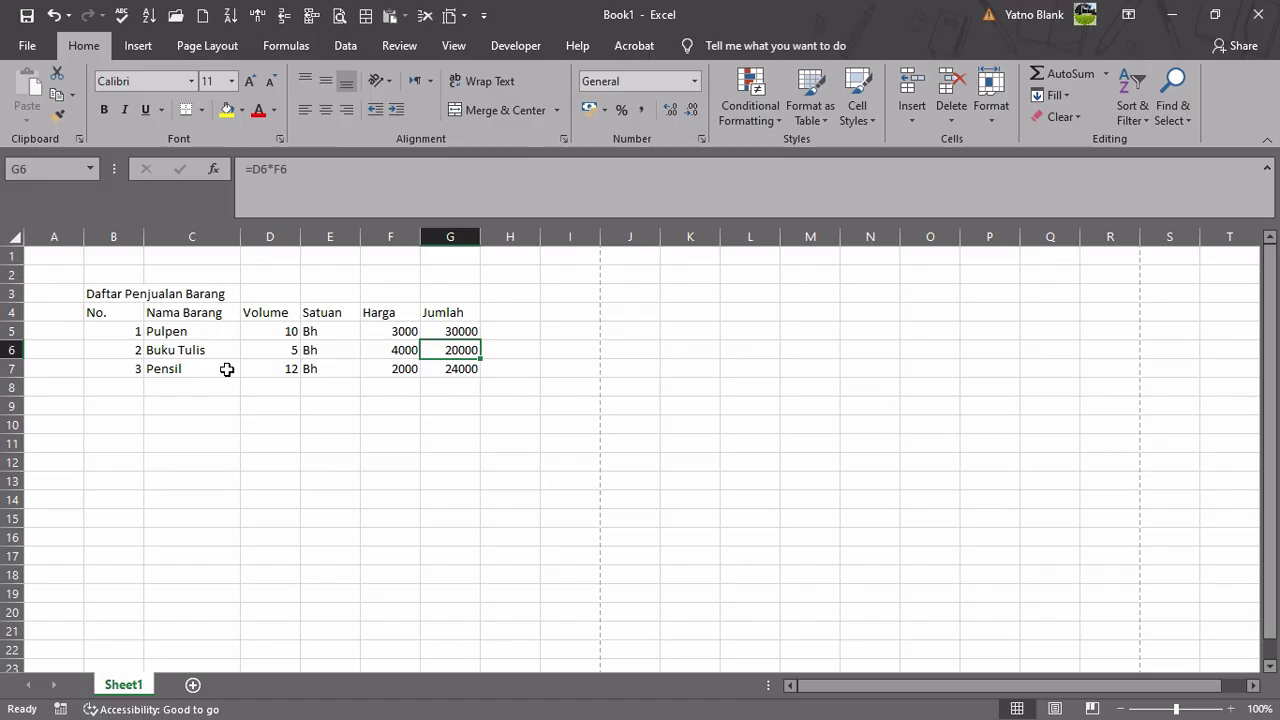
Preview how the sheet prints, enlarge the preview to inspect the table without borders, and return to the worksheet
key(ctrl+p)
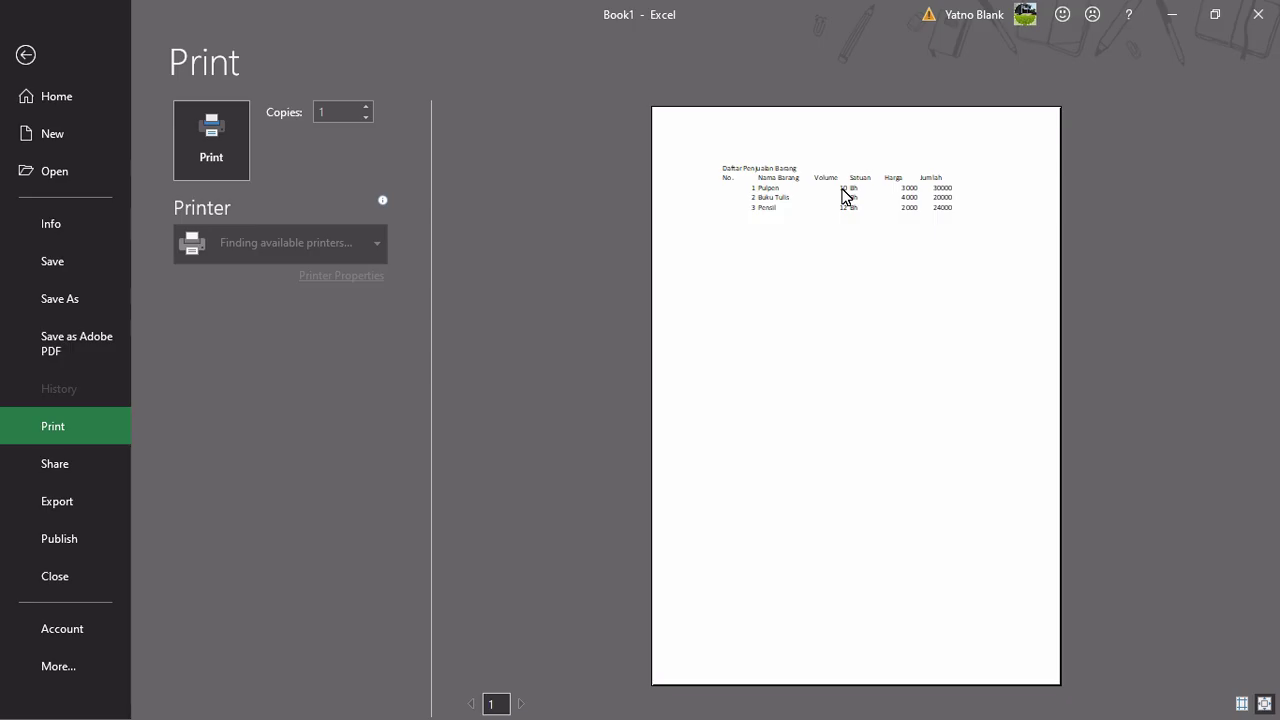
click(846, 277)
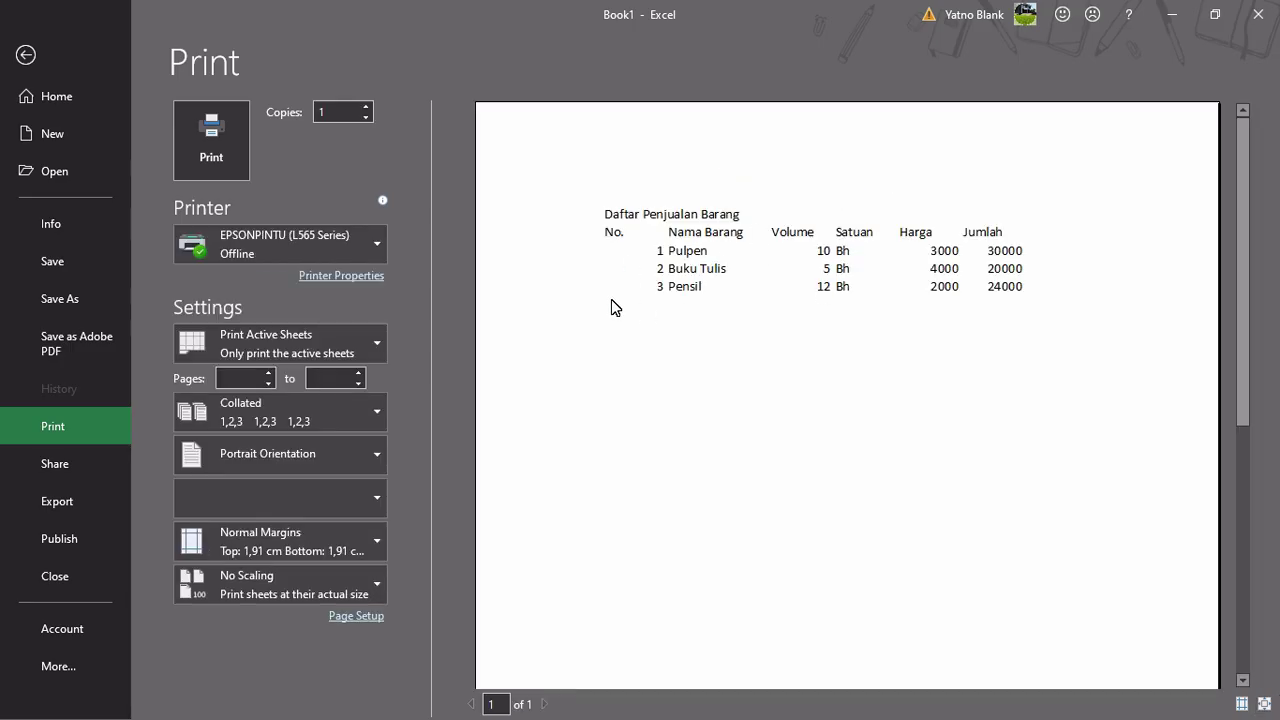
key(Escape)
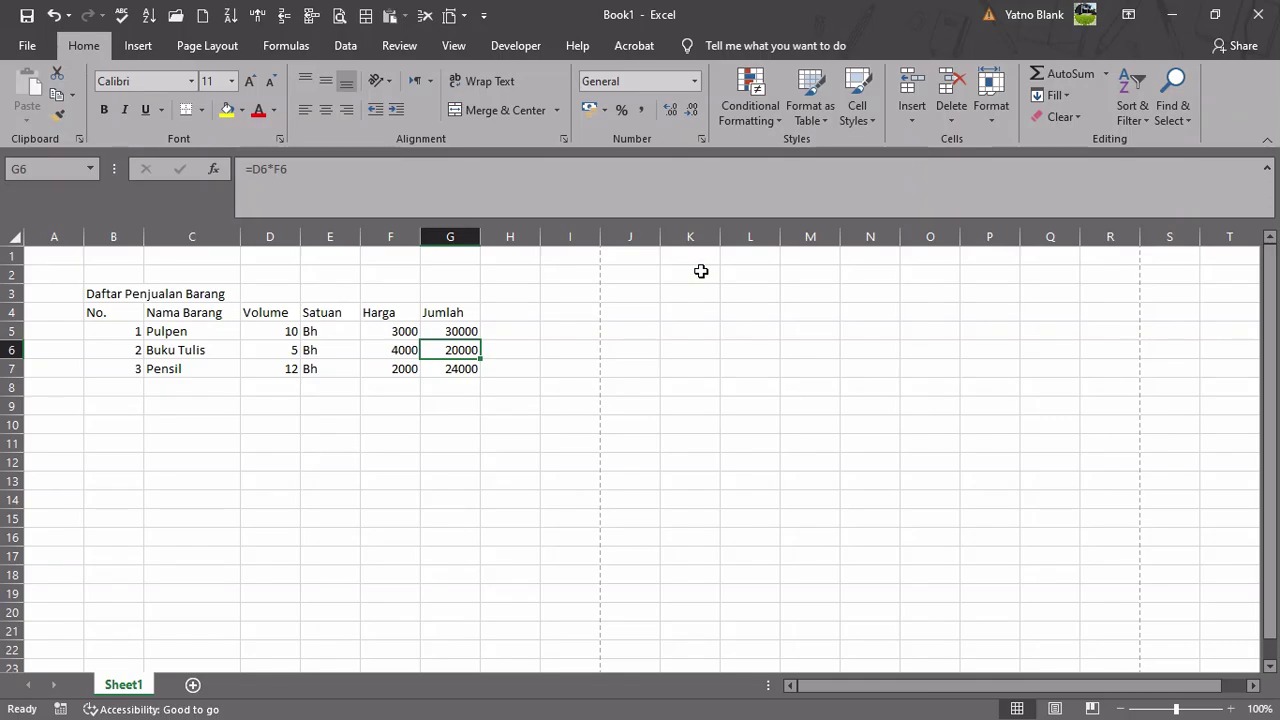
Apply All Borders to the whole sales table, cells B4 to G7
click(98, 319)
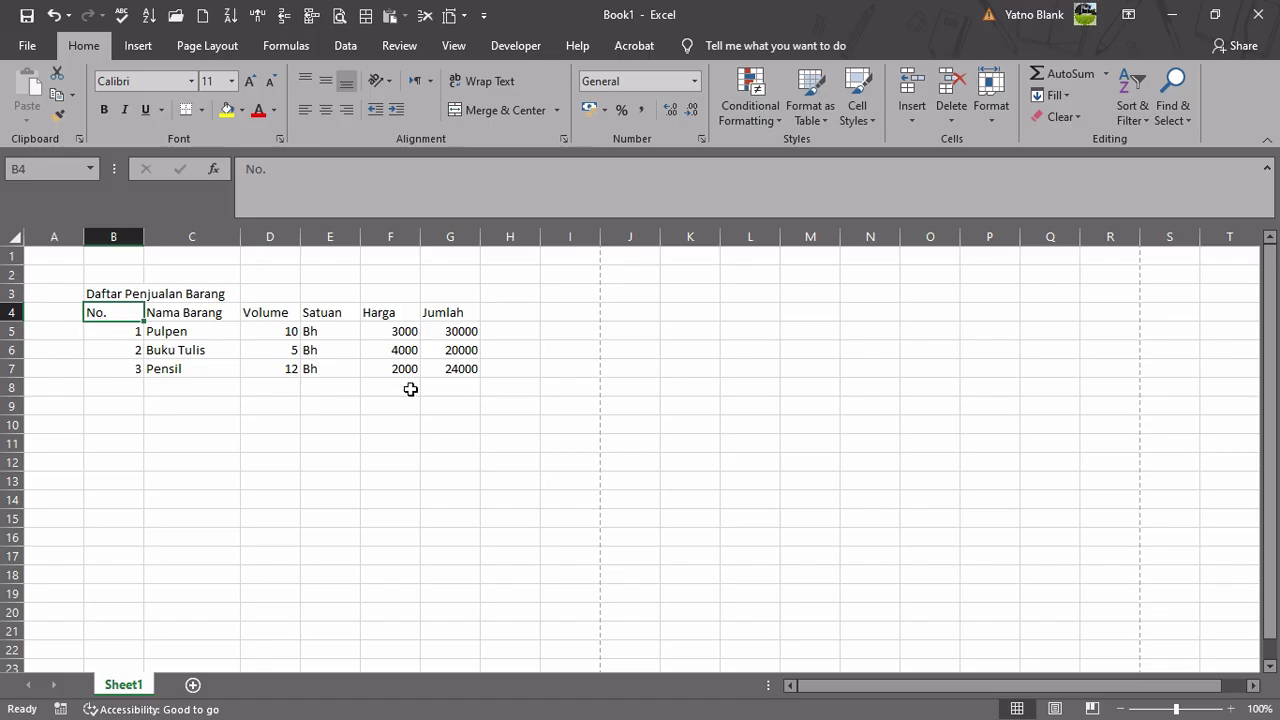
drag(118, 320, 470, 374)
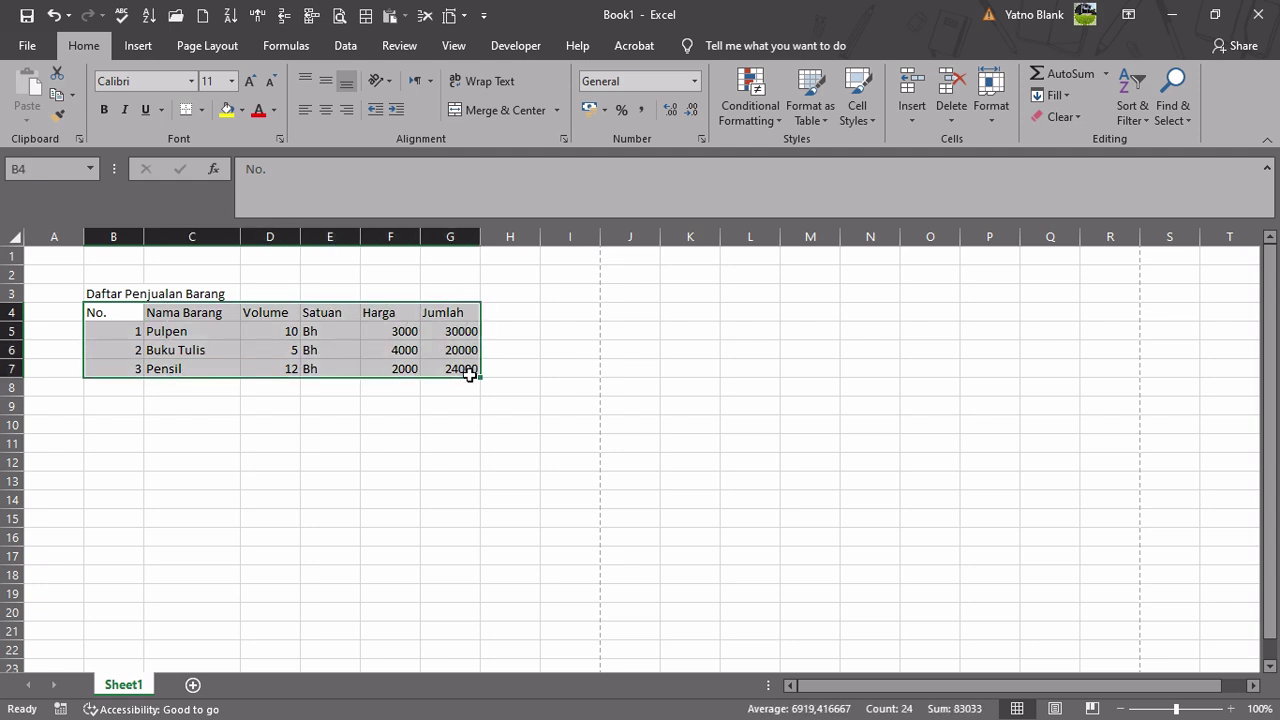
click(204, 112)
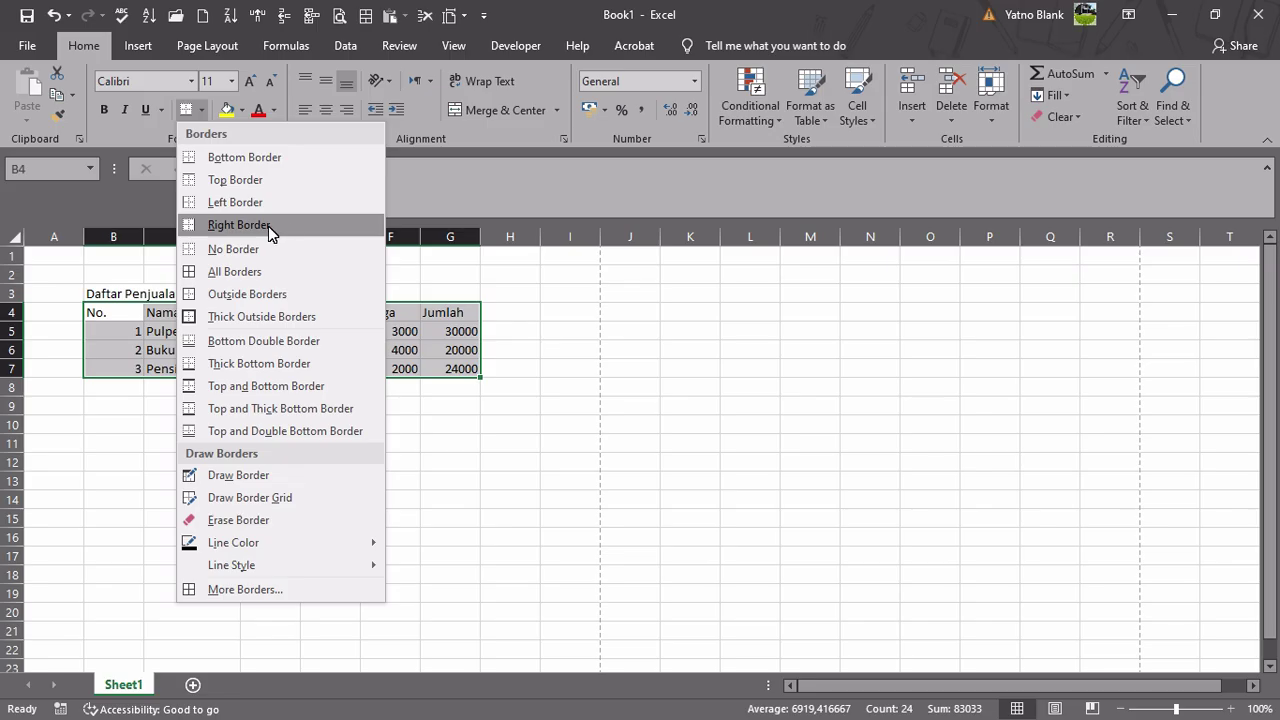
click(250, 275)
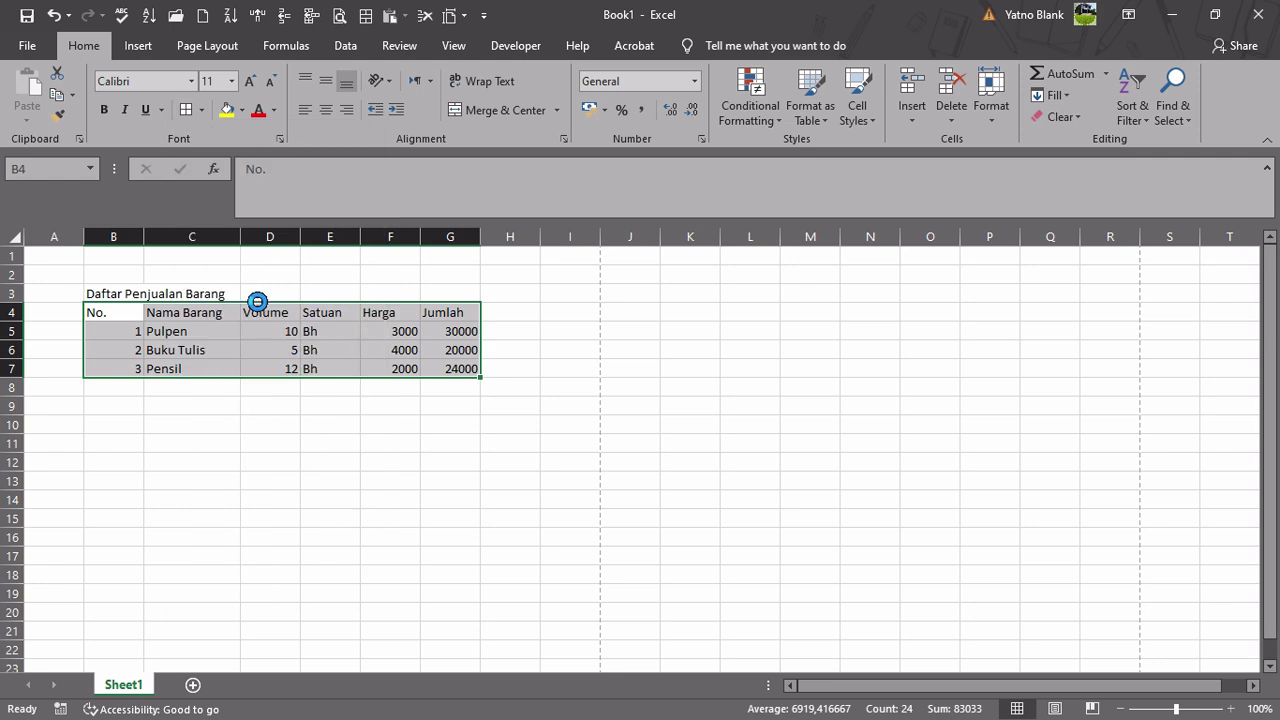
click(230, 389)
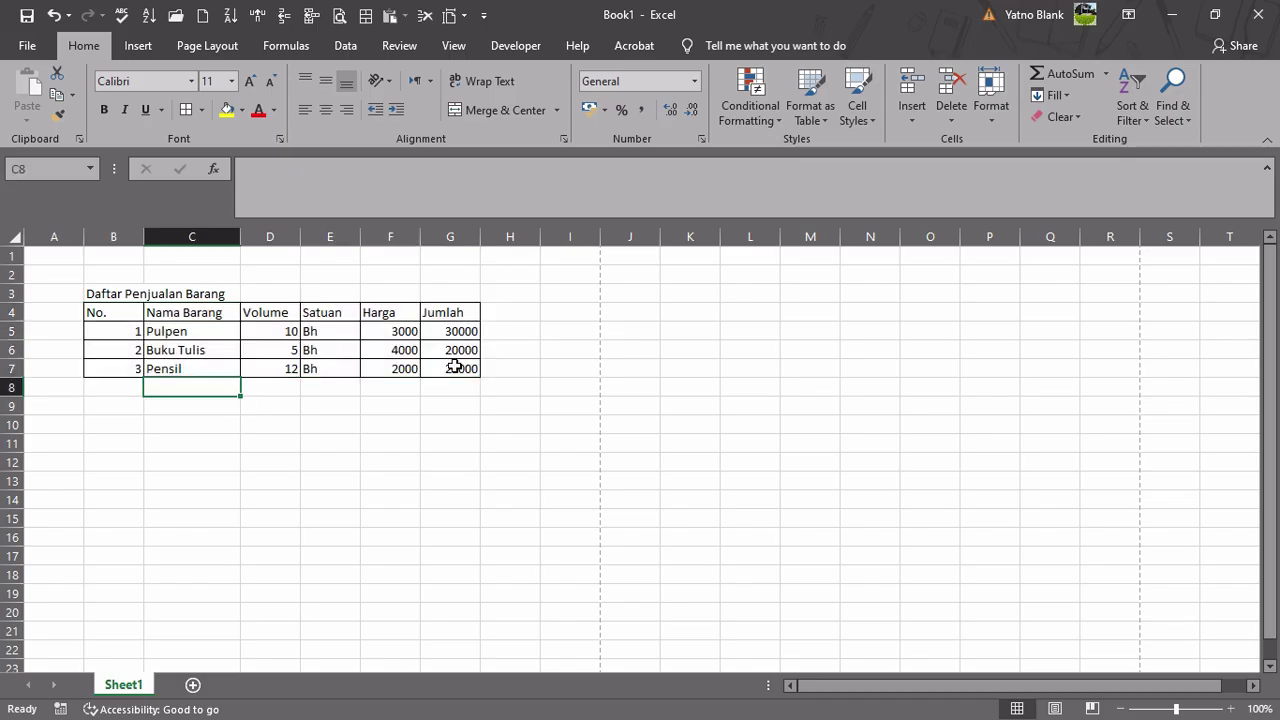
Check the bordered table in the print preview and return to the worksheet
key(ctrl+p)
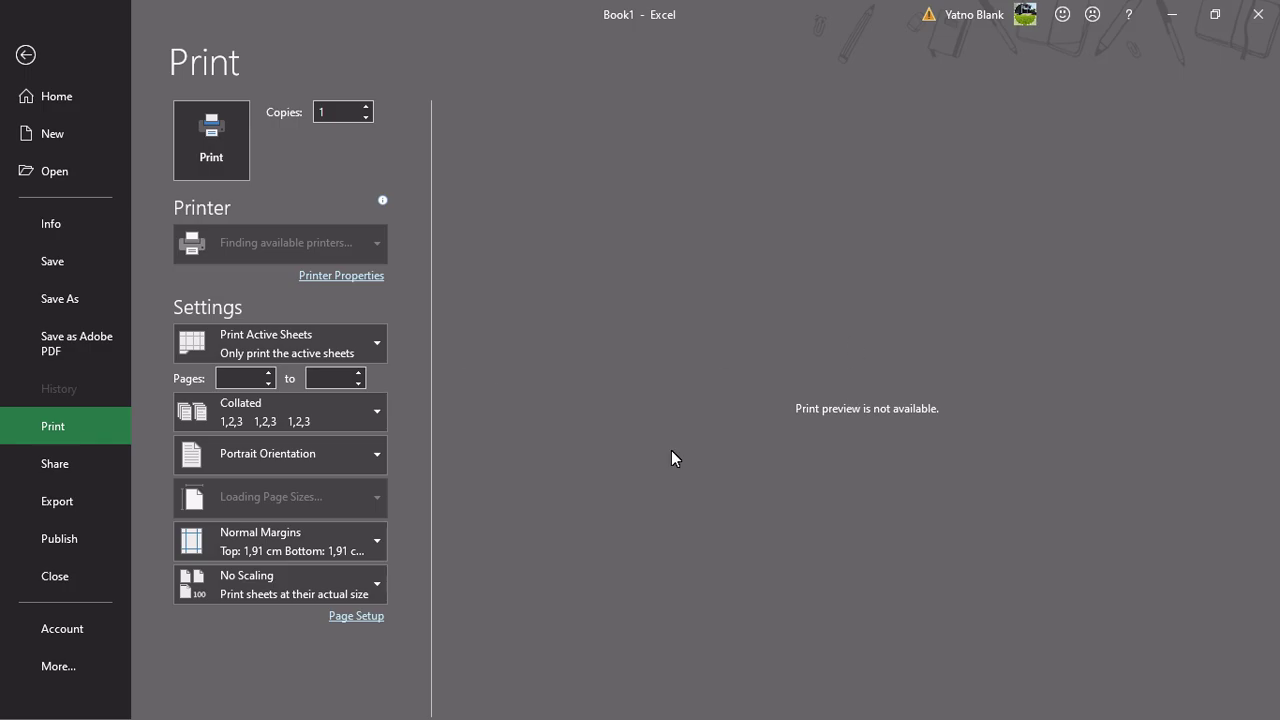
click(25, 56)
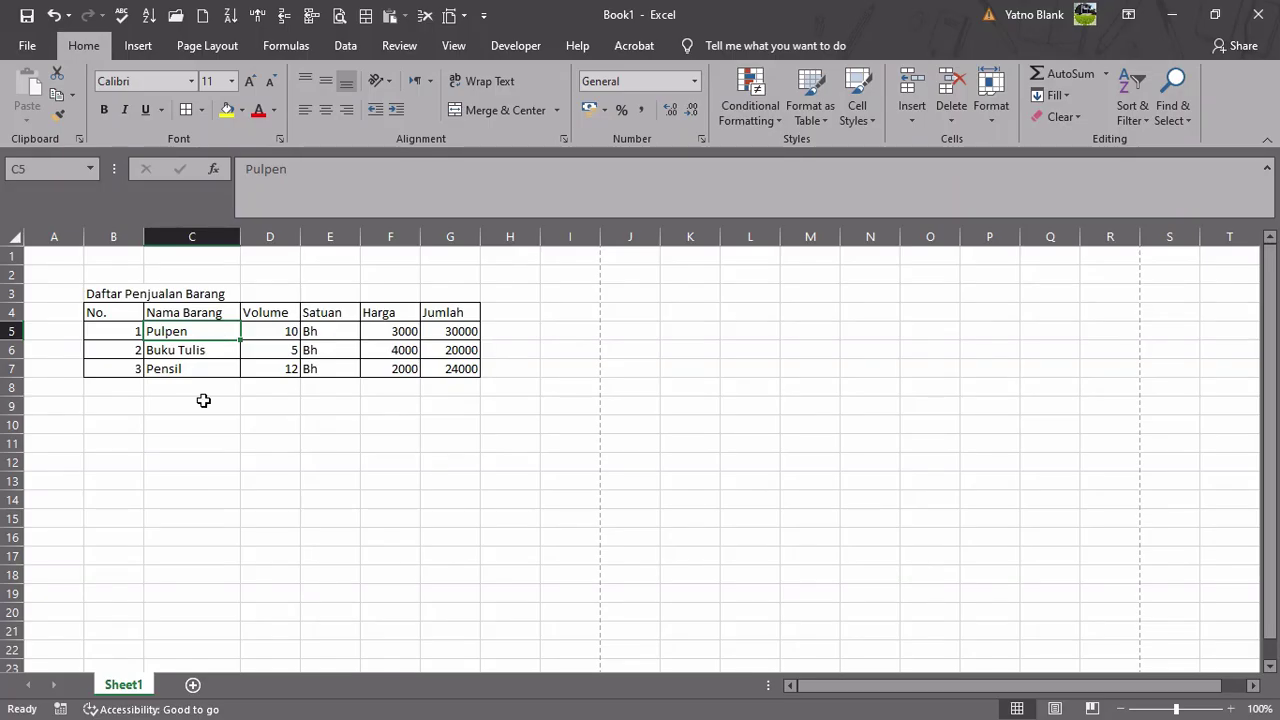
click(340, 18)
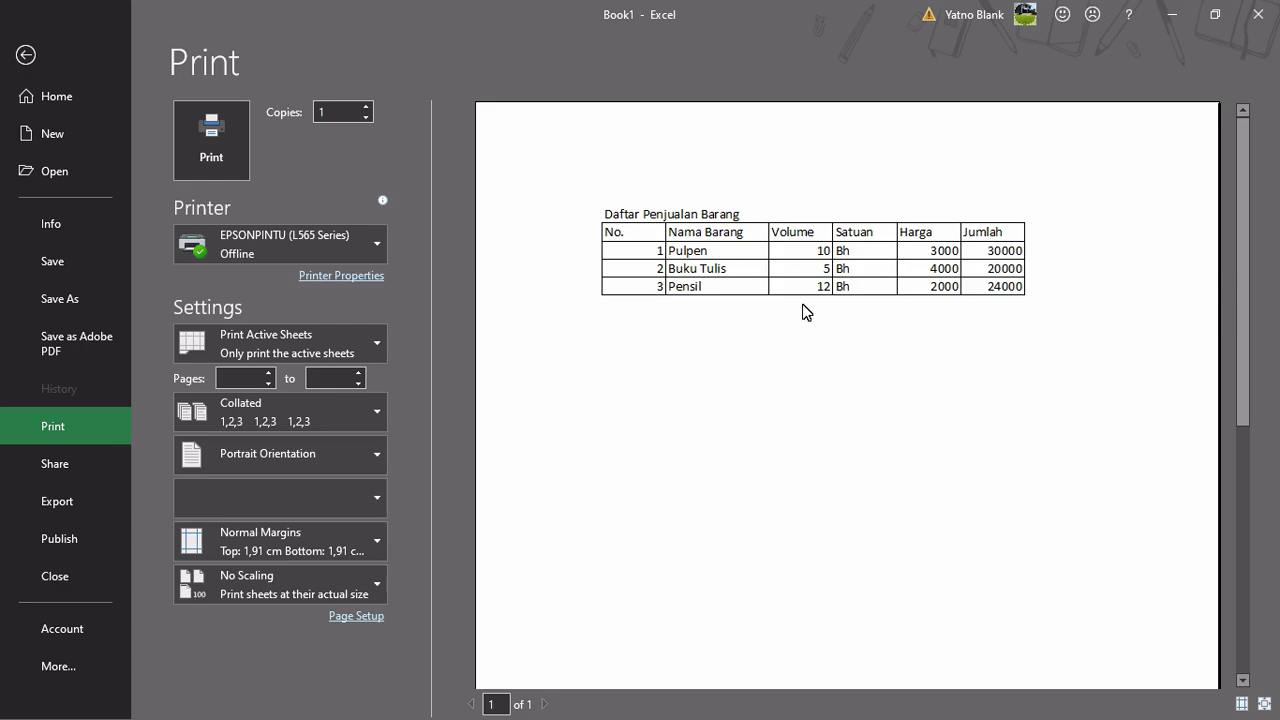
key(Escape)
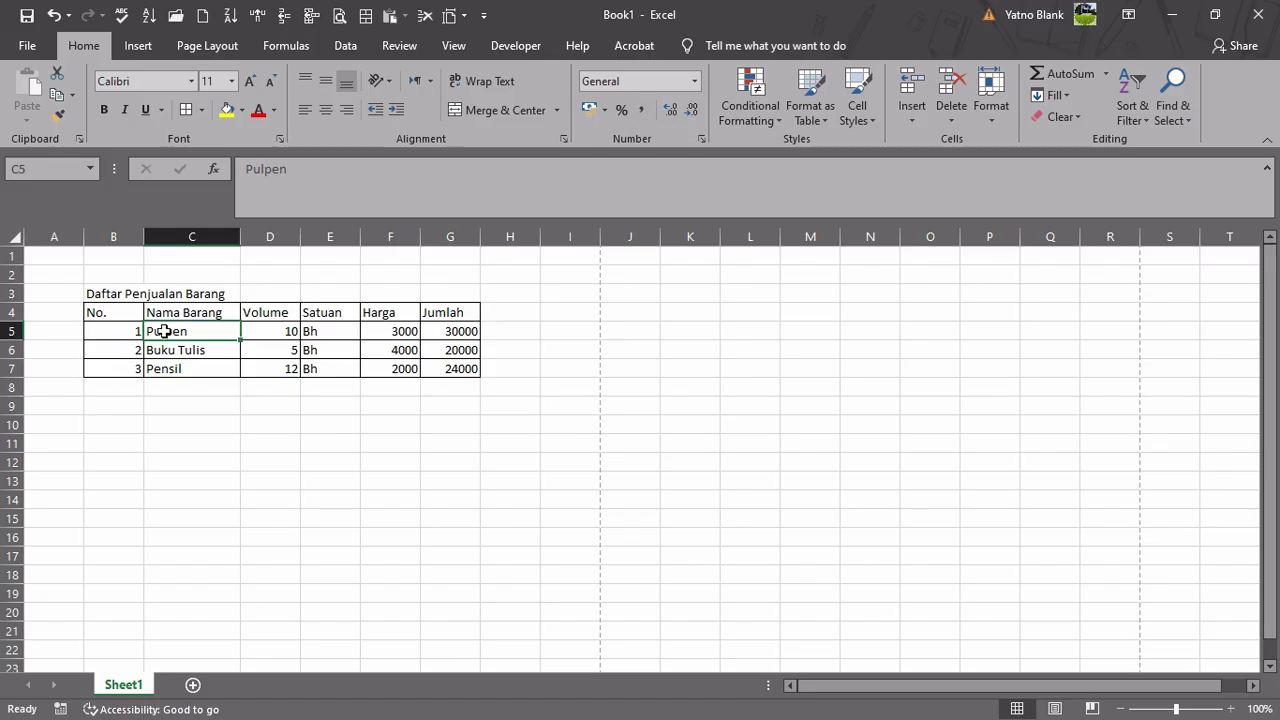
Center the header cells B4 to G4 horizontally and vertically, and make row 4 taller
click(110, 319)
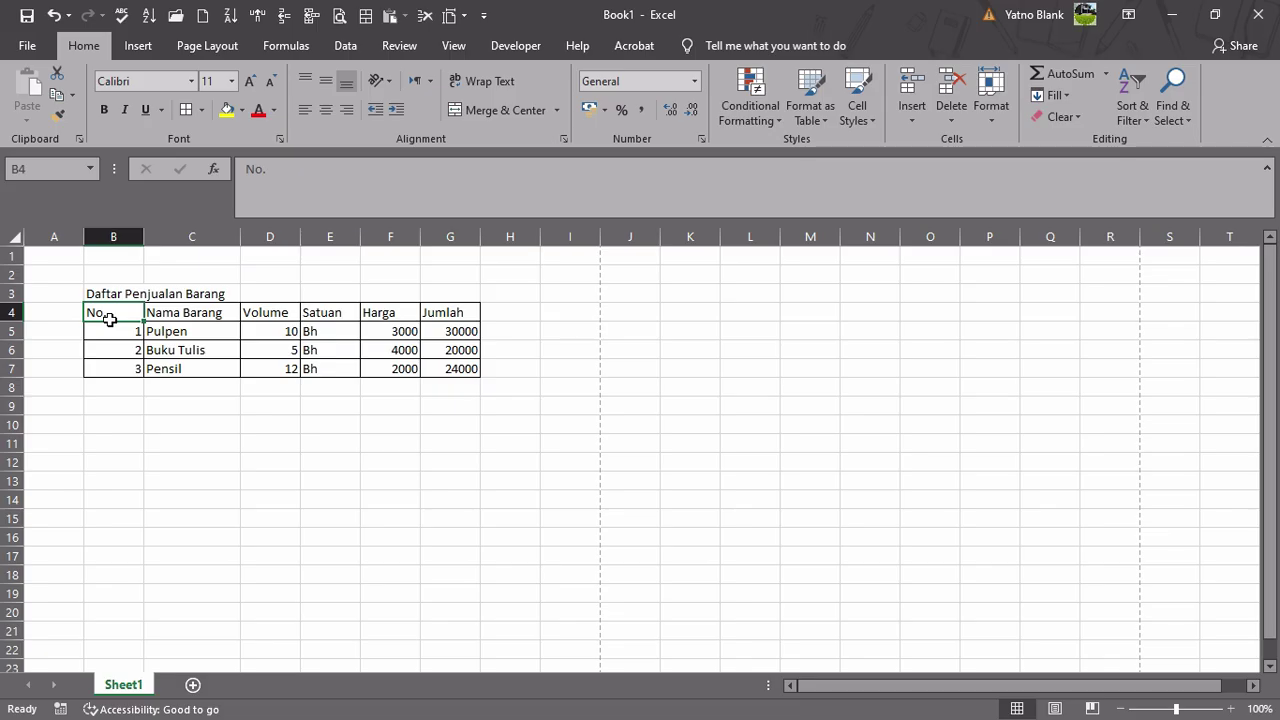
shift+click(445, 315)
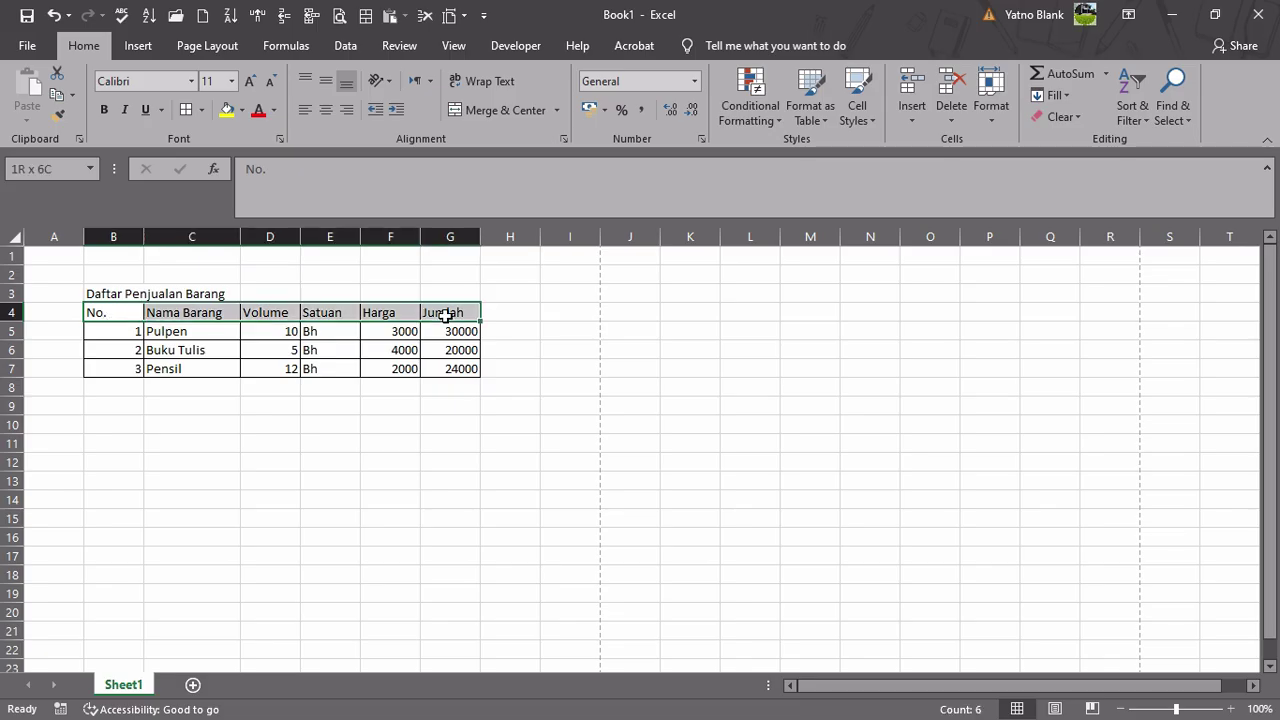
click(325, 112)
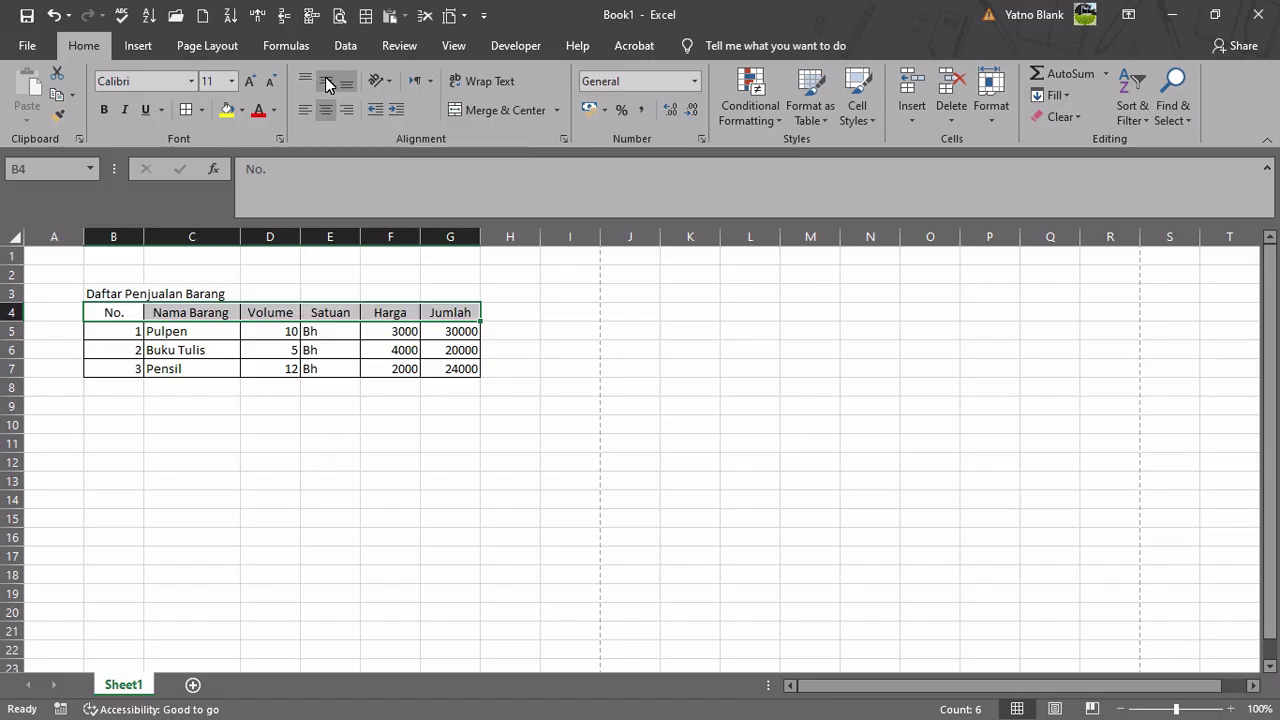
click(325, 81)
mouse_move(24, 322)
mouse_down()
mouse_move(24, 361)
mouse_move(24, 335)
mouse_up()
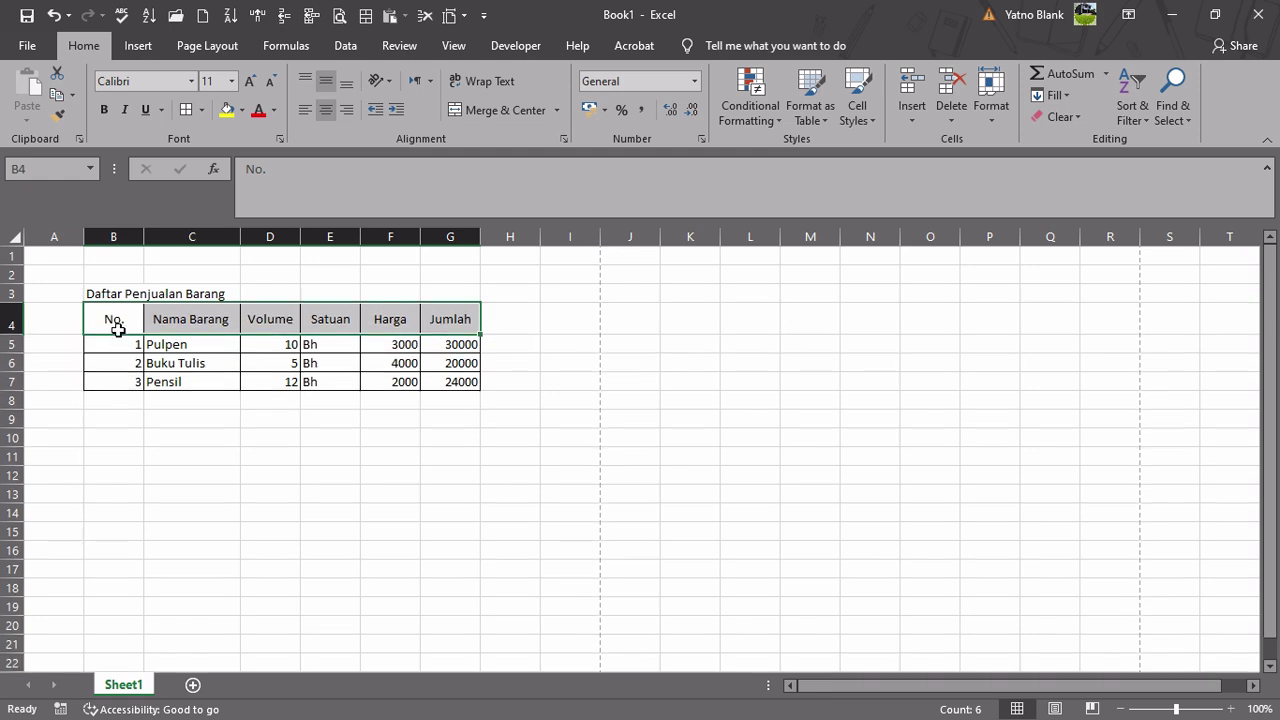
Center the No. values in B5 to B7 and the Volume and Satuan values in D5 to E7 horizontally and vertically
drag(131, 346, 133, 390)
click(323, 114)
click(323, 80)
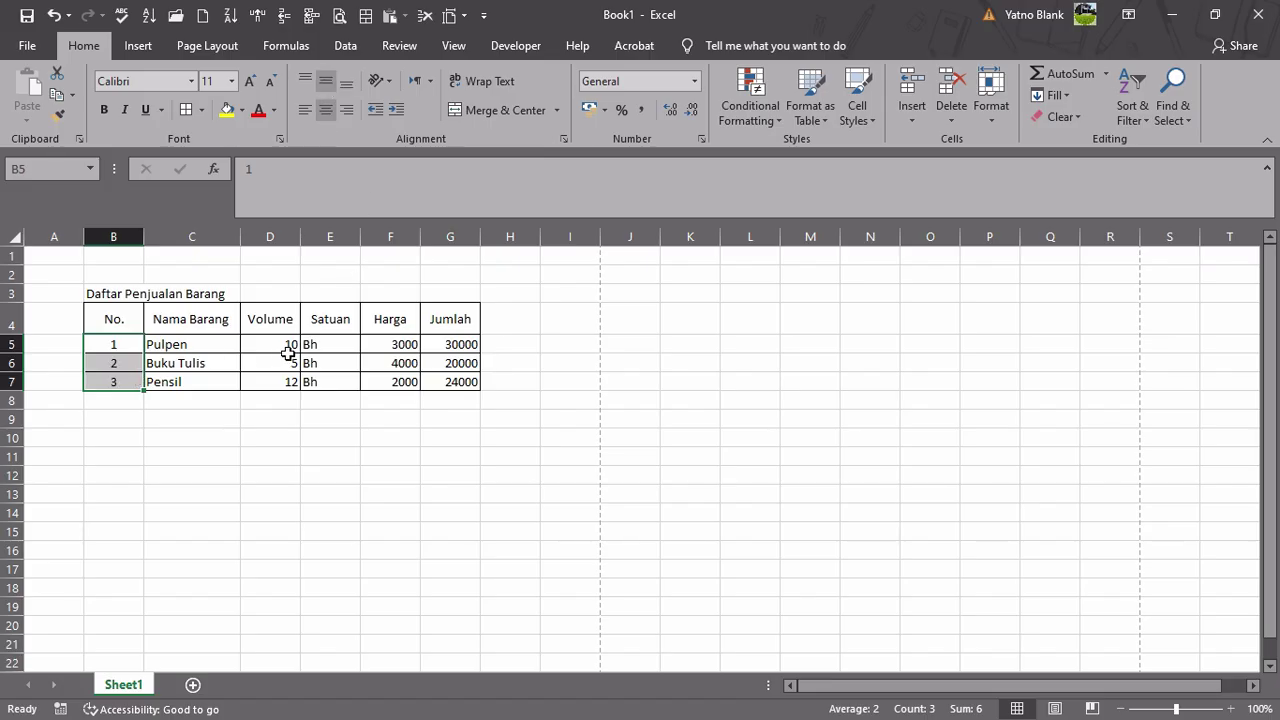
drag(285, 375, 325, 390)
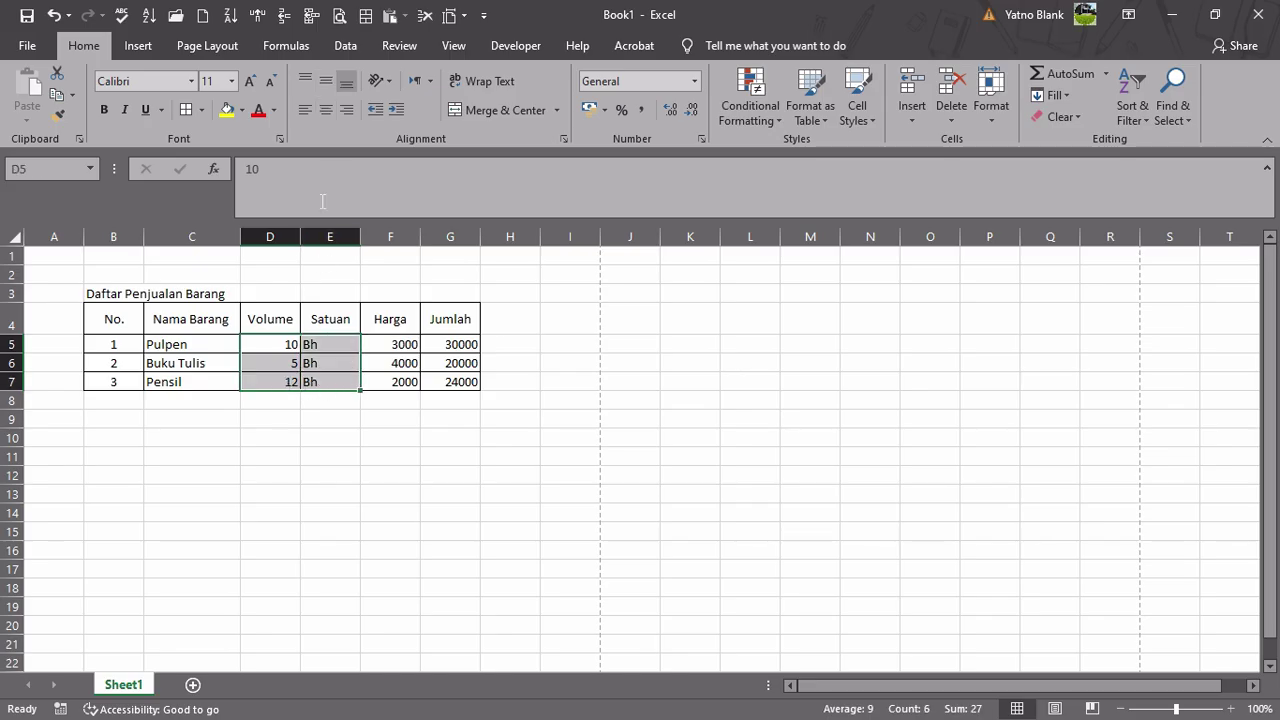
click(326, 110)
click(327, 79)
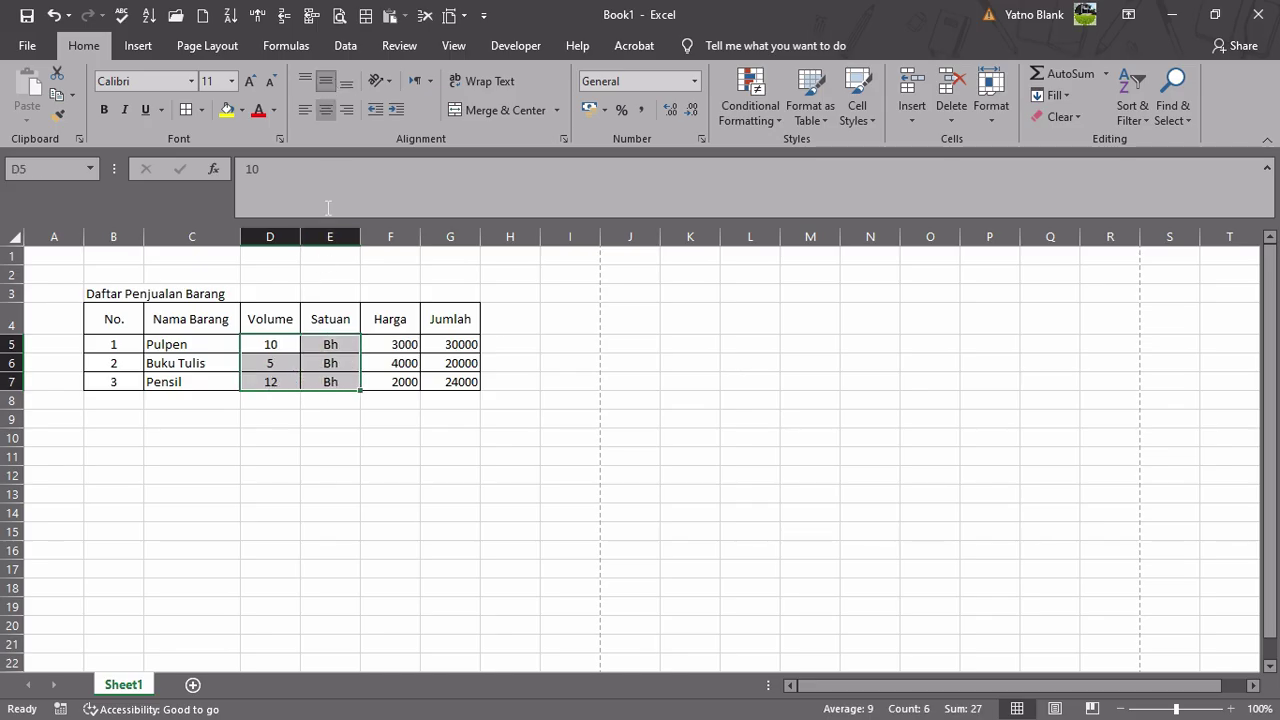
drag(184, 344, 197, 383)
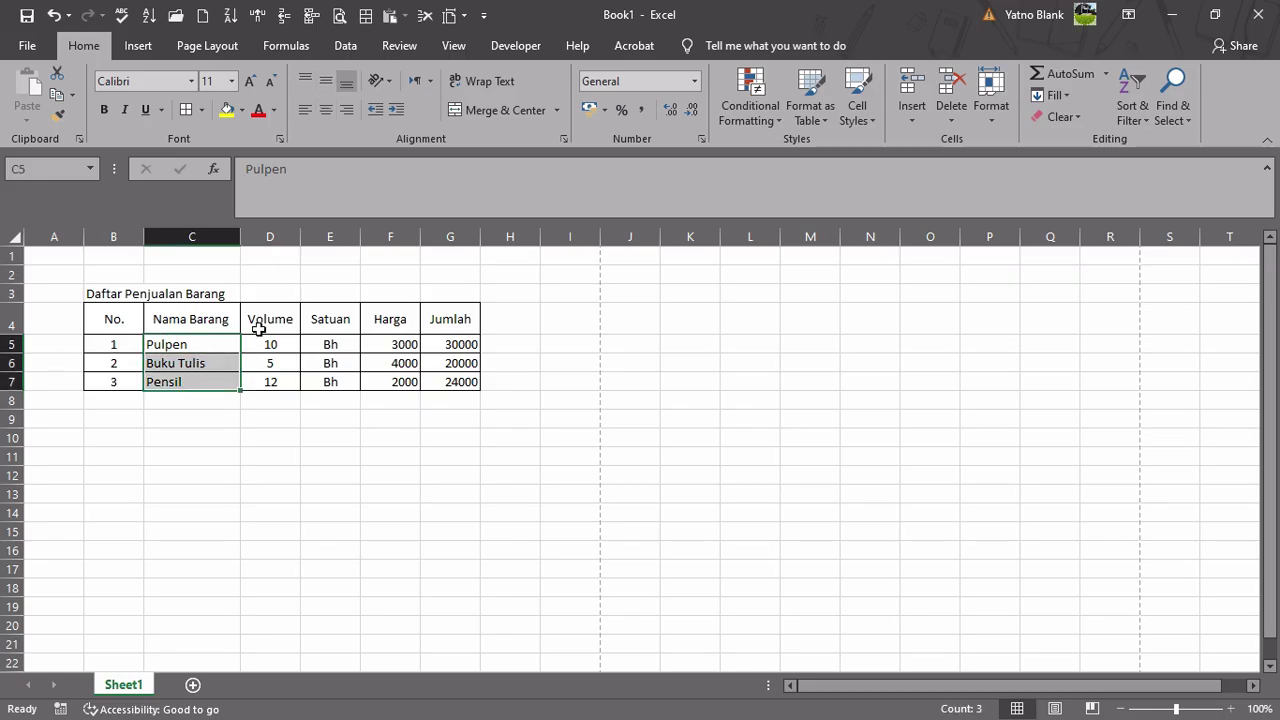
click(272, 480)
Apply the Comma Style number format to the Harga and Jumlah values in F5 to G7
click(401, 350)
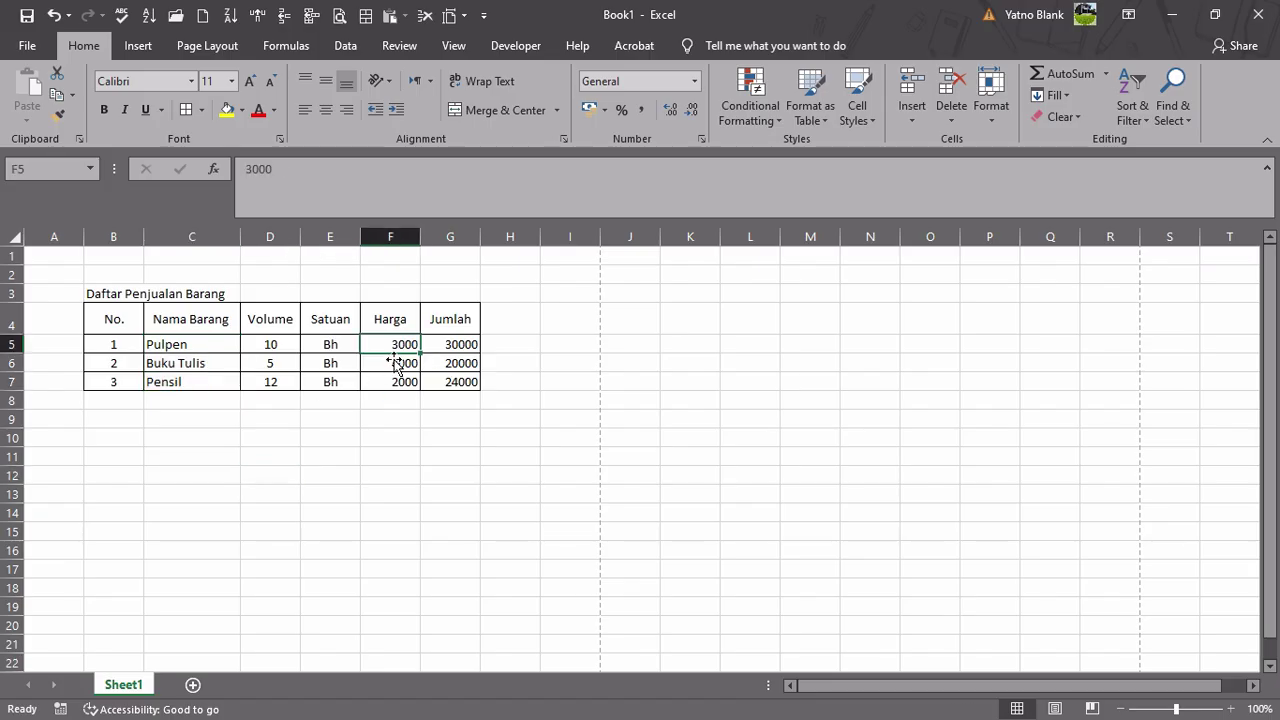
scroll(405, 362, up, 4)
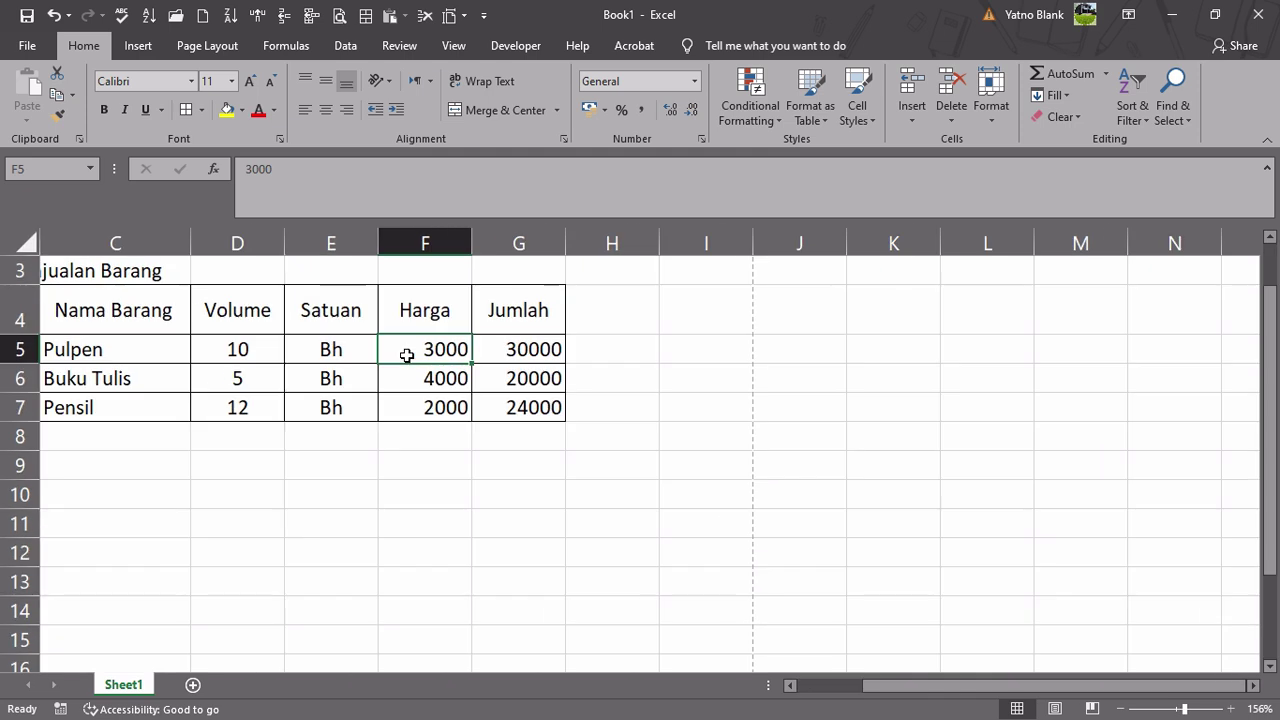
scroll(452, 374, up, 4)
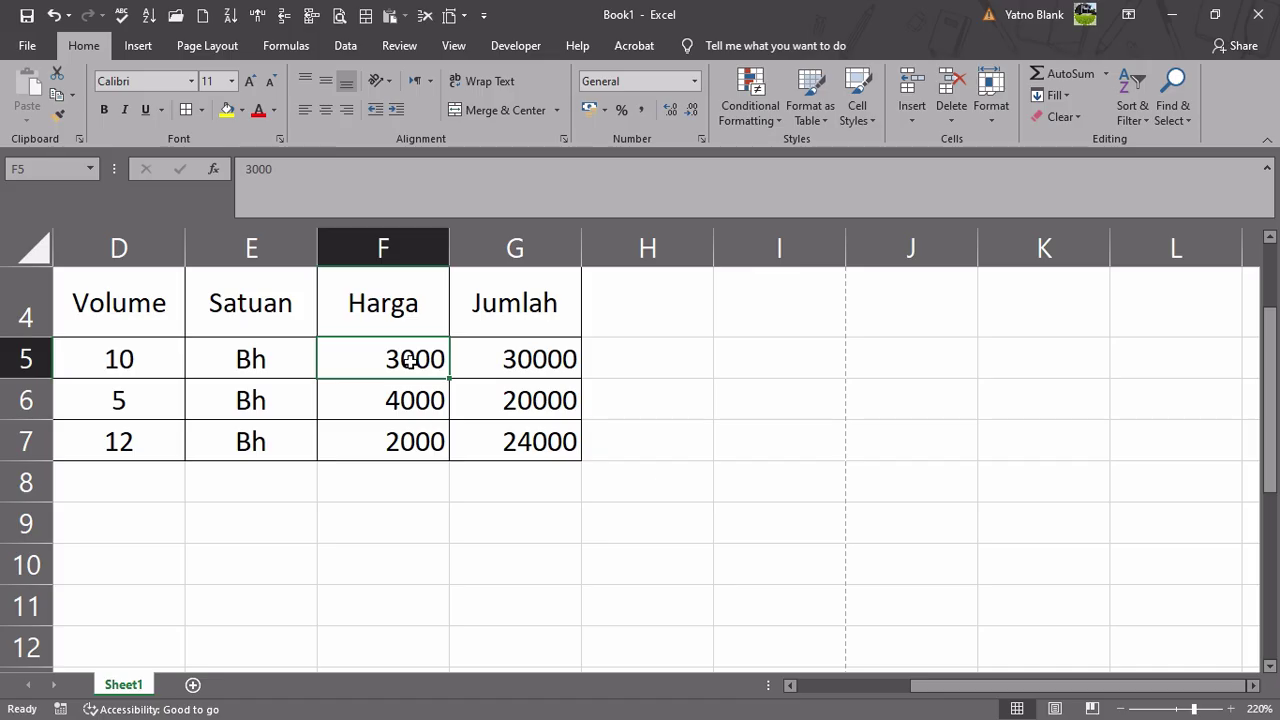
shift+click(527, 447)
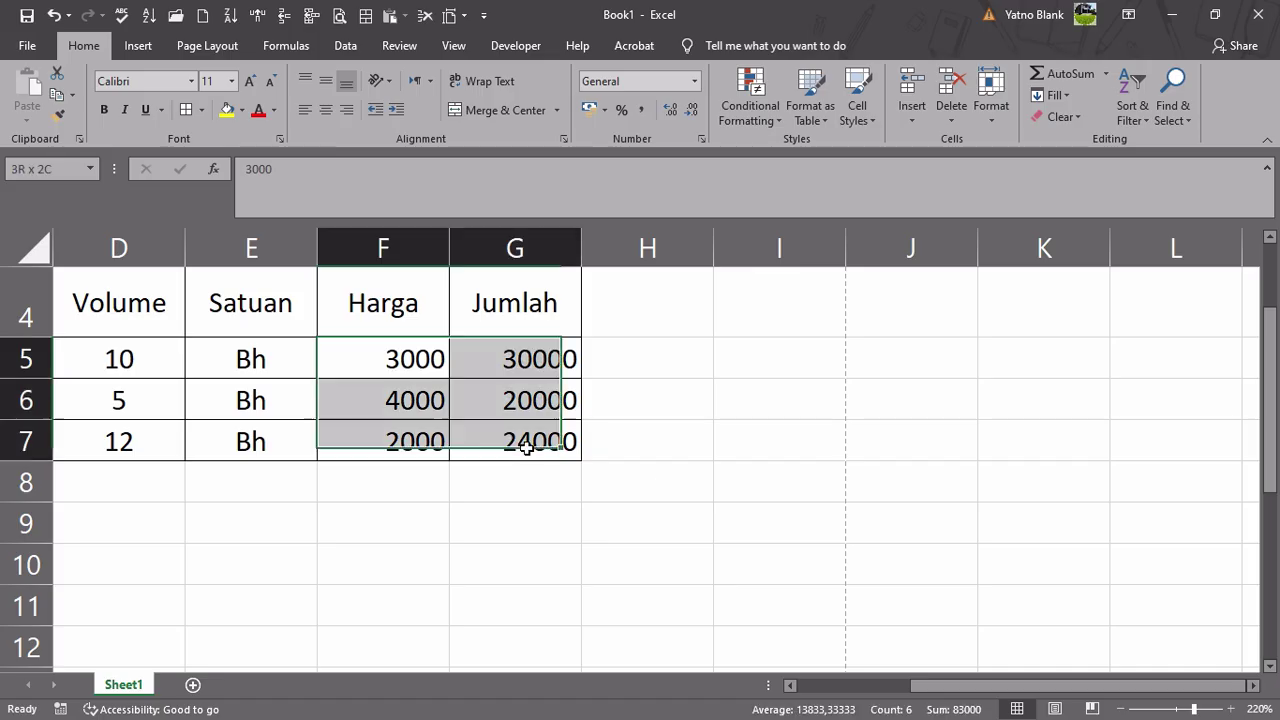
click(642, 110)
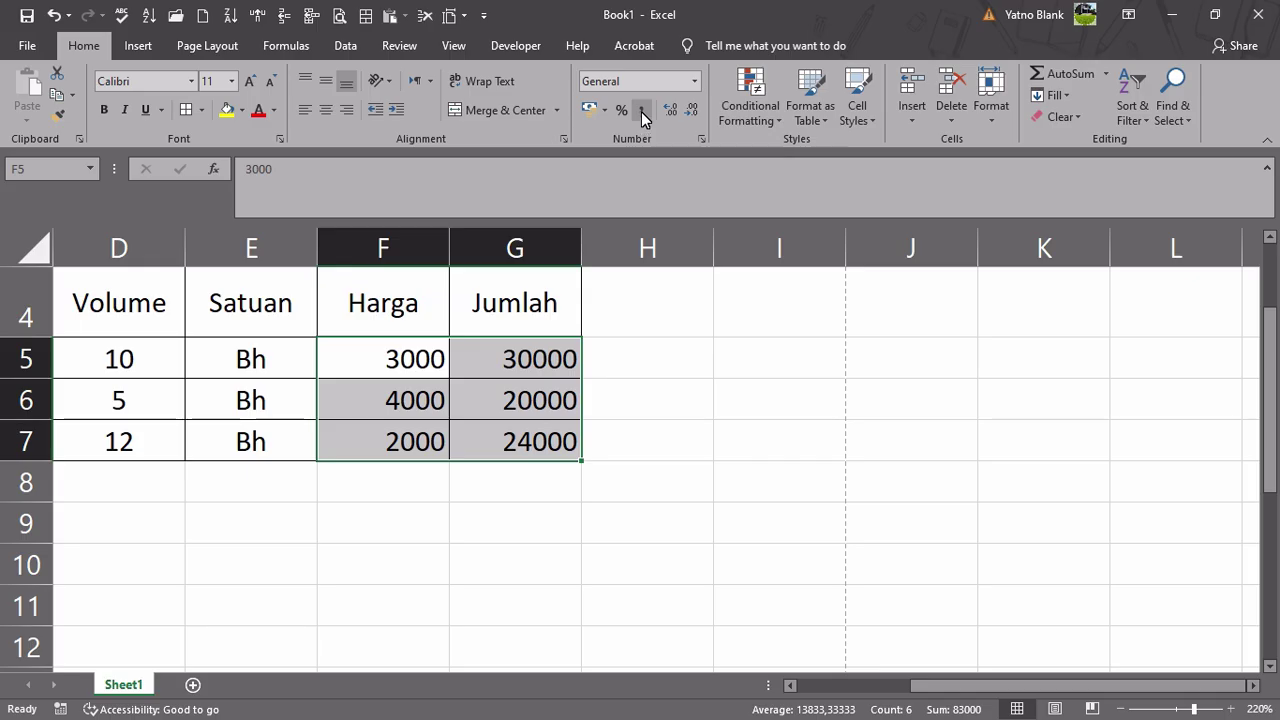
click(637, 513)
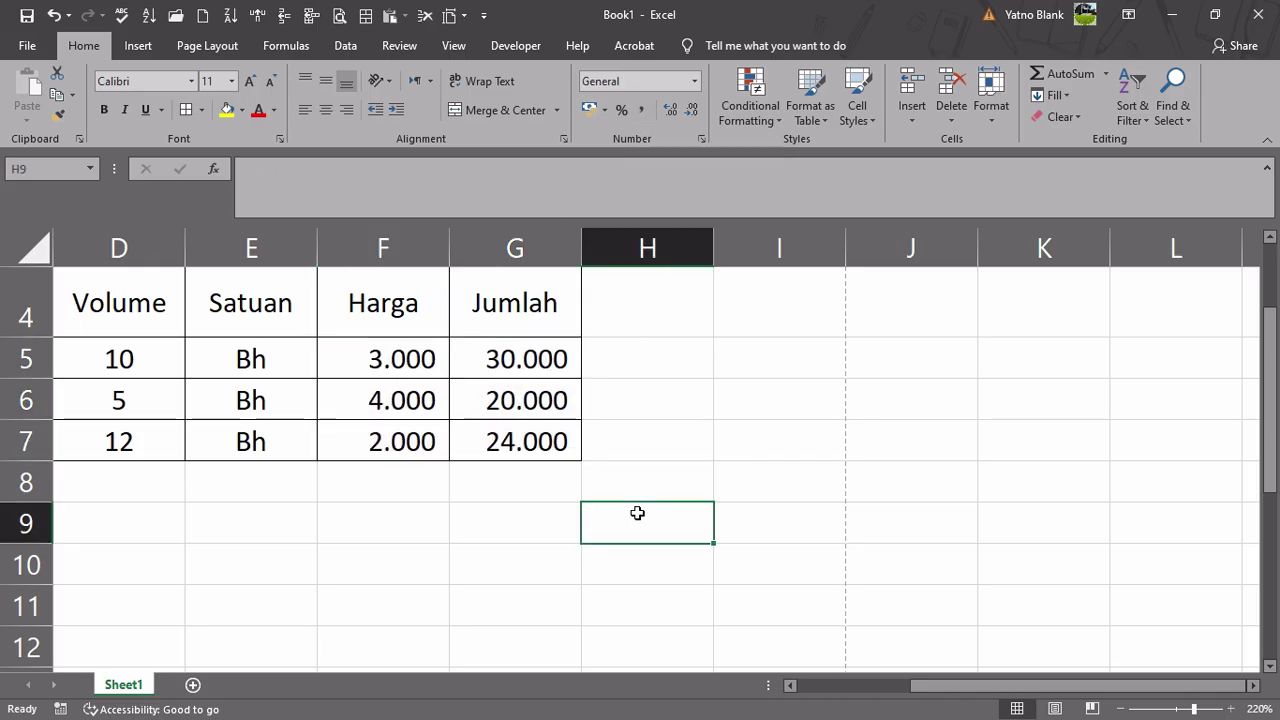
scroll(637, 513, left, 3)
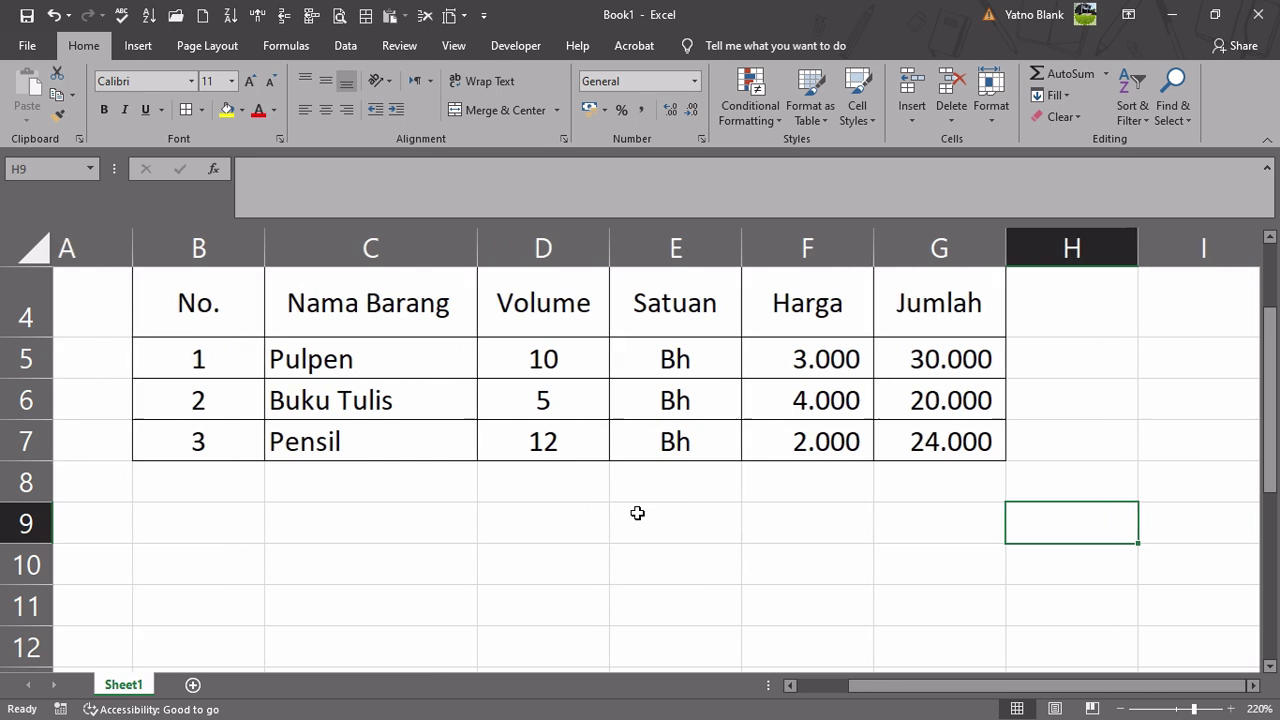
scroll(637, 513, down, 4)
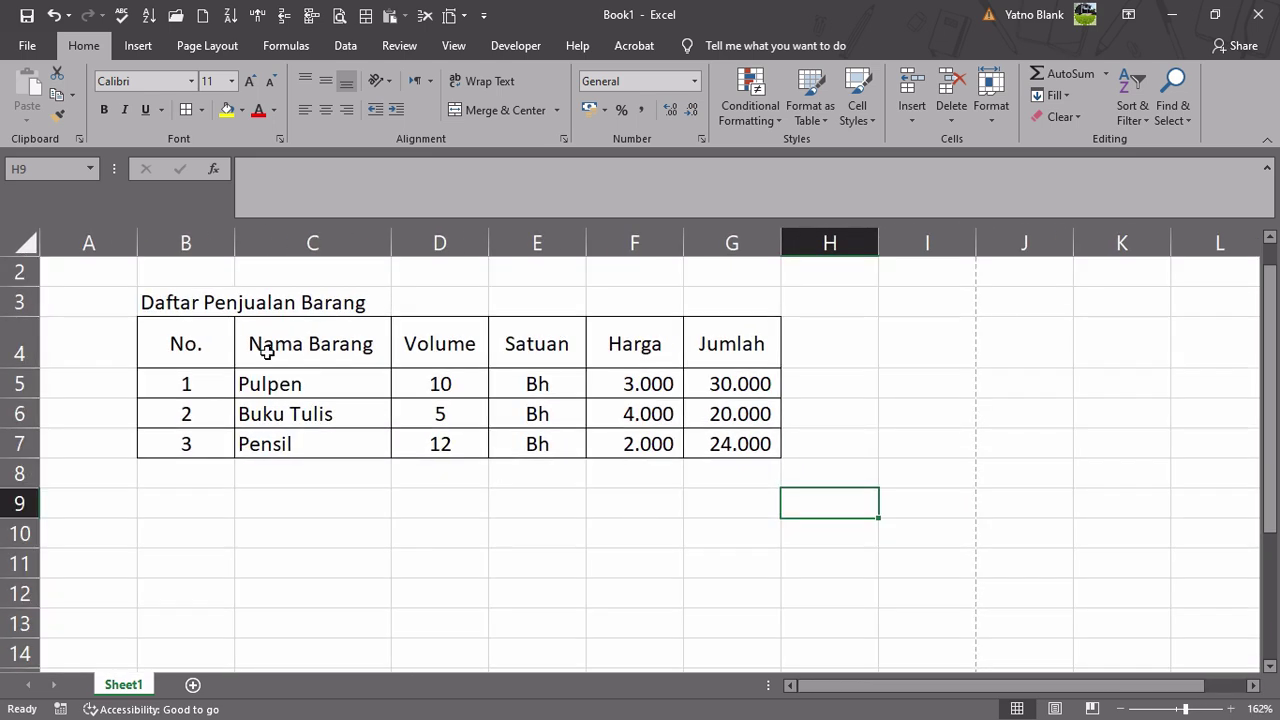
Try centering the title in cell B3 with leading spaces, and remove those spaces again
click(172, 305)
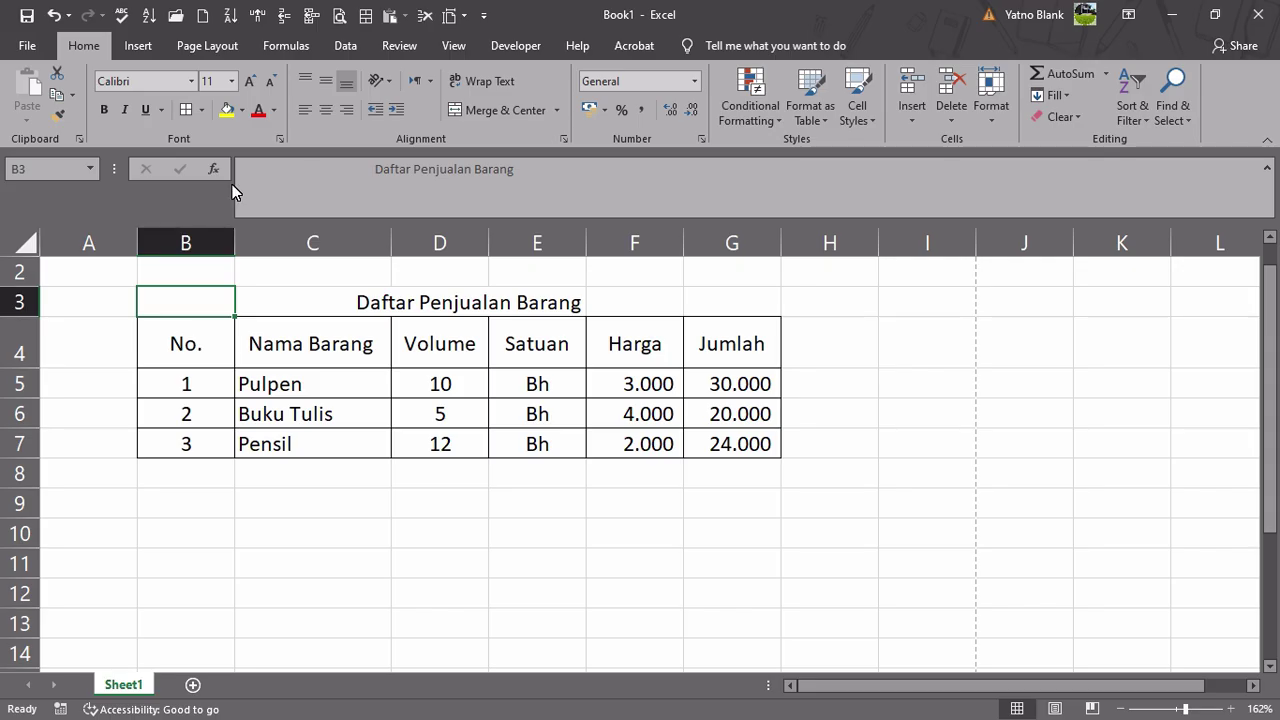
click(381, 180)
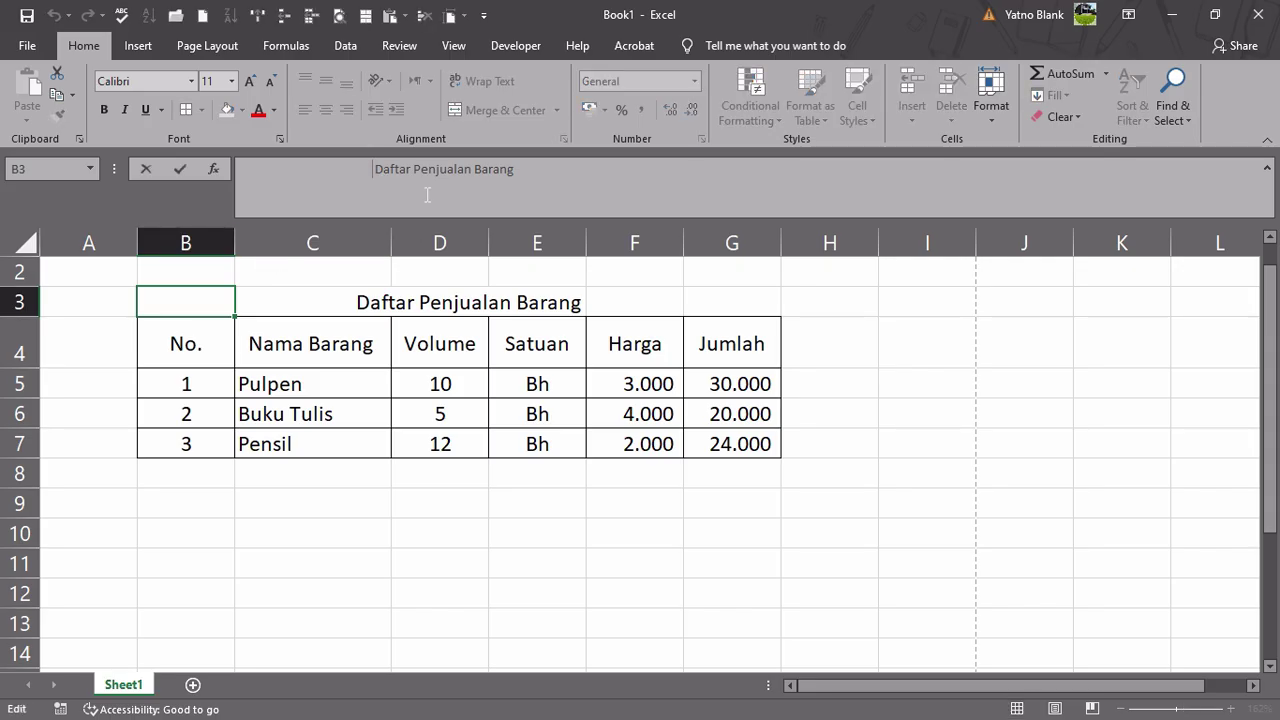
key(BackSpace)
key(BackSpace)
key(BackSpace)
key(BackSpace)
key(BackSpace)
key(BackSpace)
key(BackSpace)
key(BackSpace)
key(BackSpace)
key(BackSpace)
key(BackSpace)
key(BackSpace)
key(BackSpace)
key(BackSpace)
key(BackSpace)
key(BackSpace)
key(BackSpace)
key(BackSpace)
key(BackSpace)
key(BackSpace)
key(BackSpace)
key(BackSpace)
key(BackSpace)
key(BackSpace)
key(BackSpace)
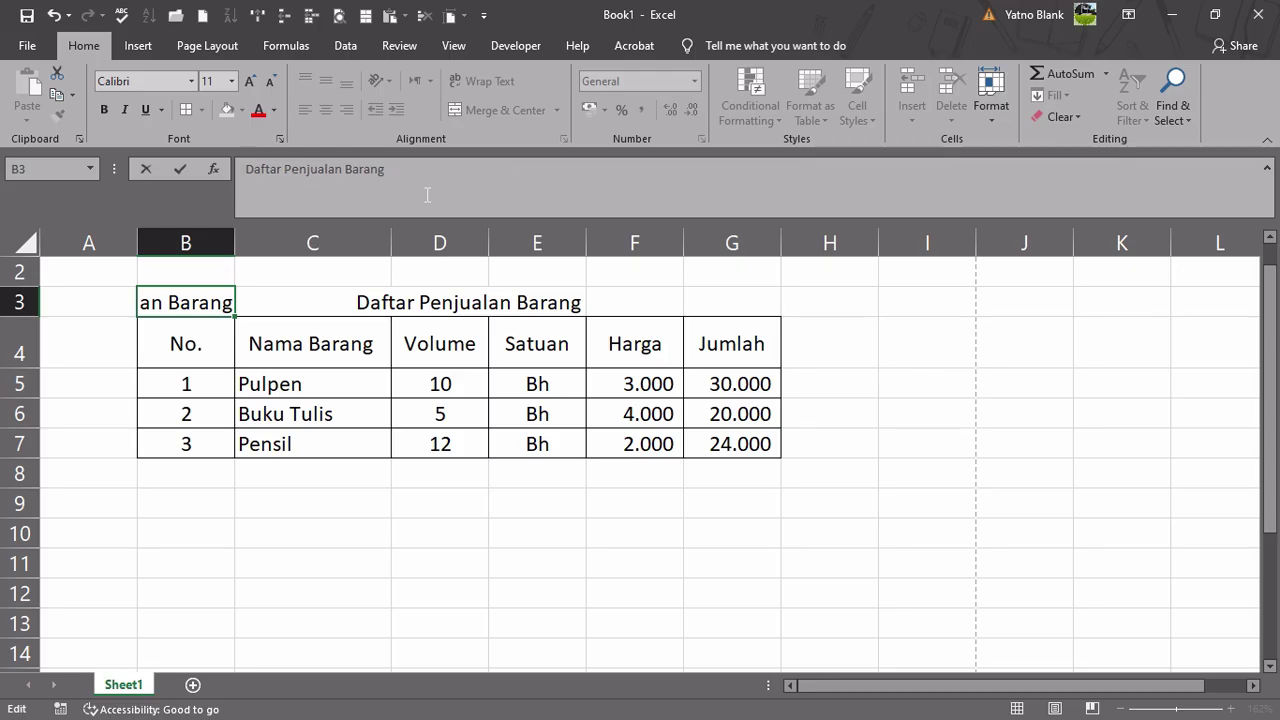
key(Return)
key(Up)
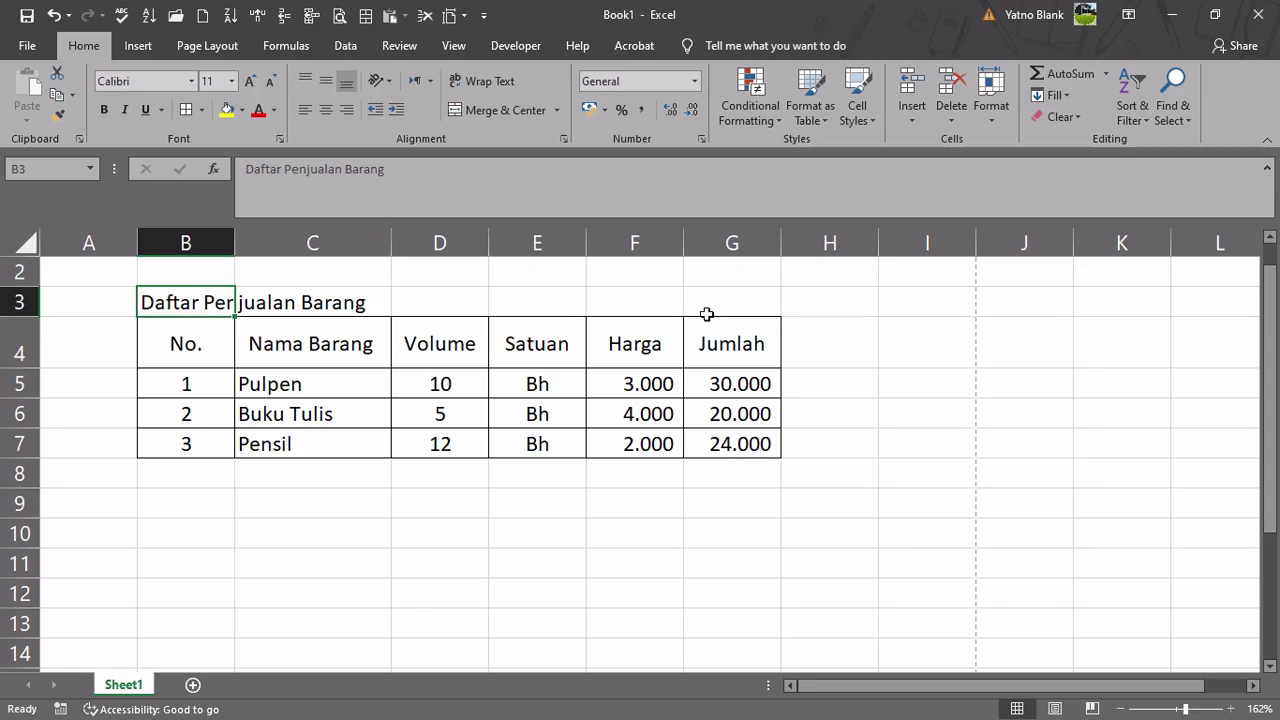
Merge and center the title Daftar Penjualan Barang across cells B3 to G3
click(756, 263)
click(185, 309)
drag(185, 309, 717, 309)
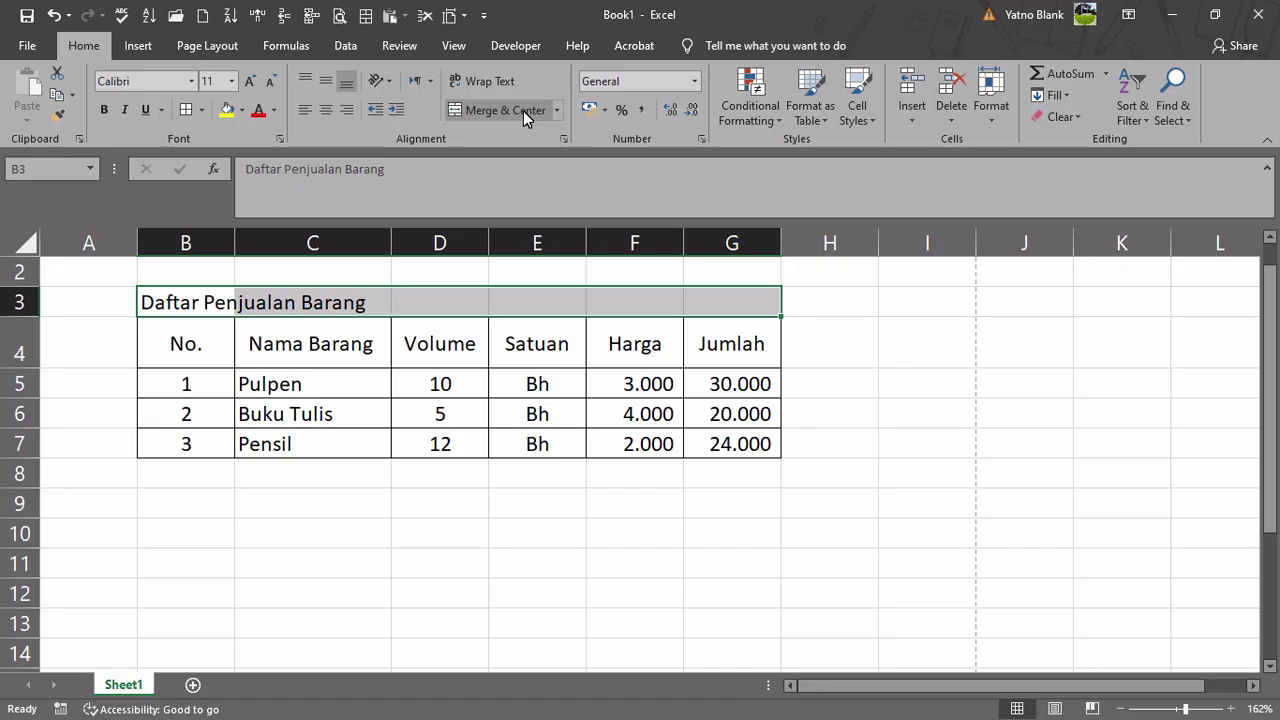
click(523, 111)
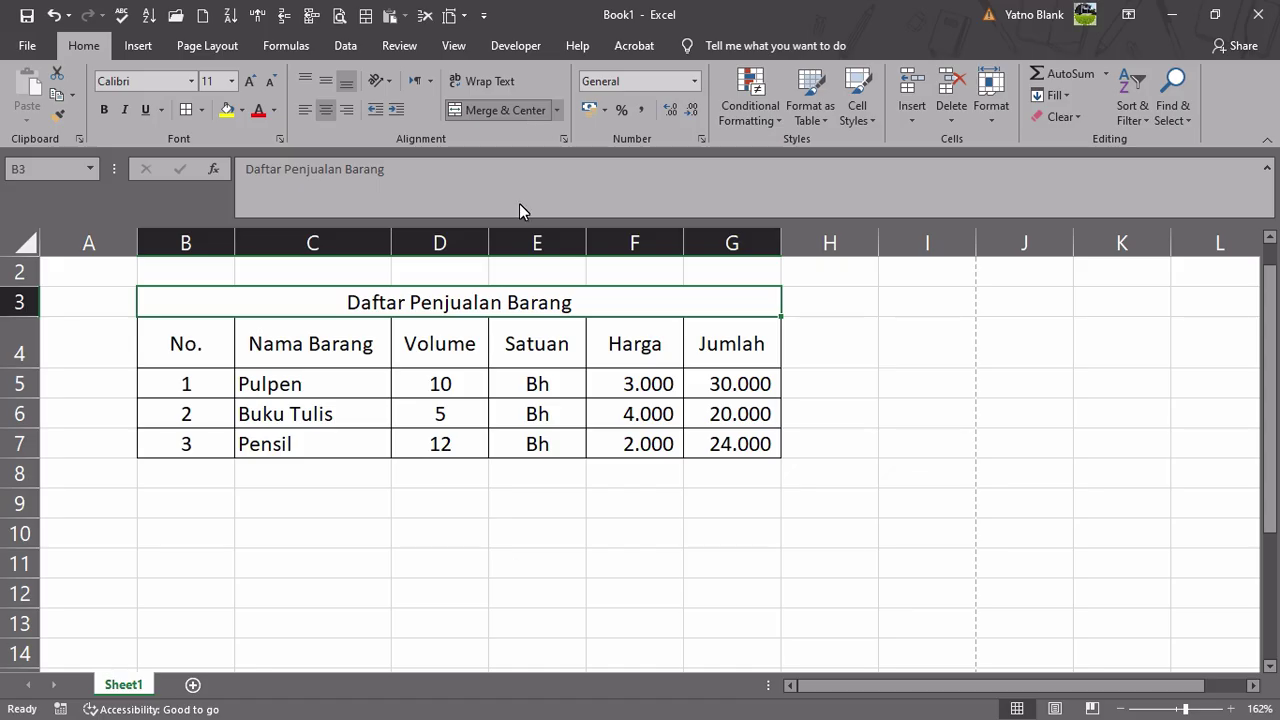
click(531, 530)
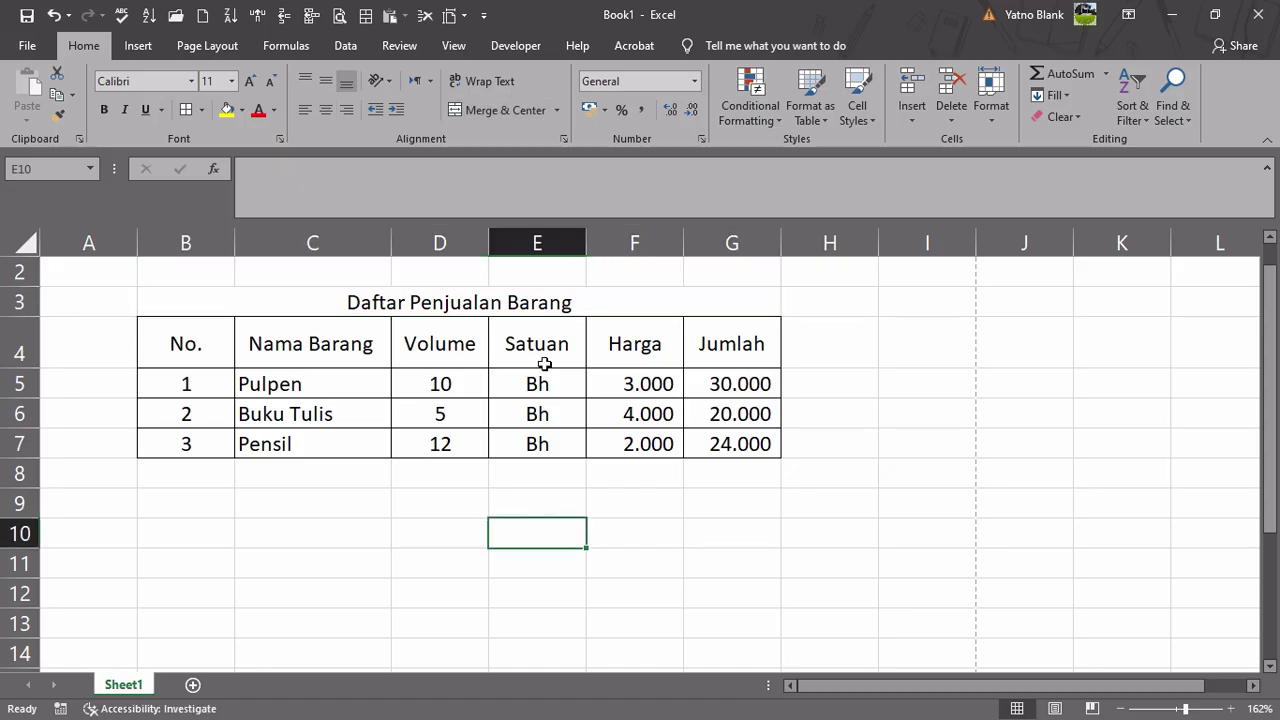
Make title row 3 taller and align the merged title vertically to the middle
click(514, 313)
drag(38, 317, 40, 337)
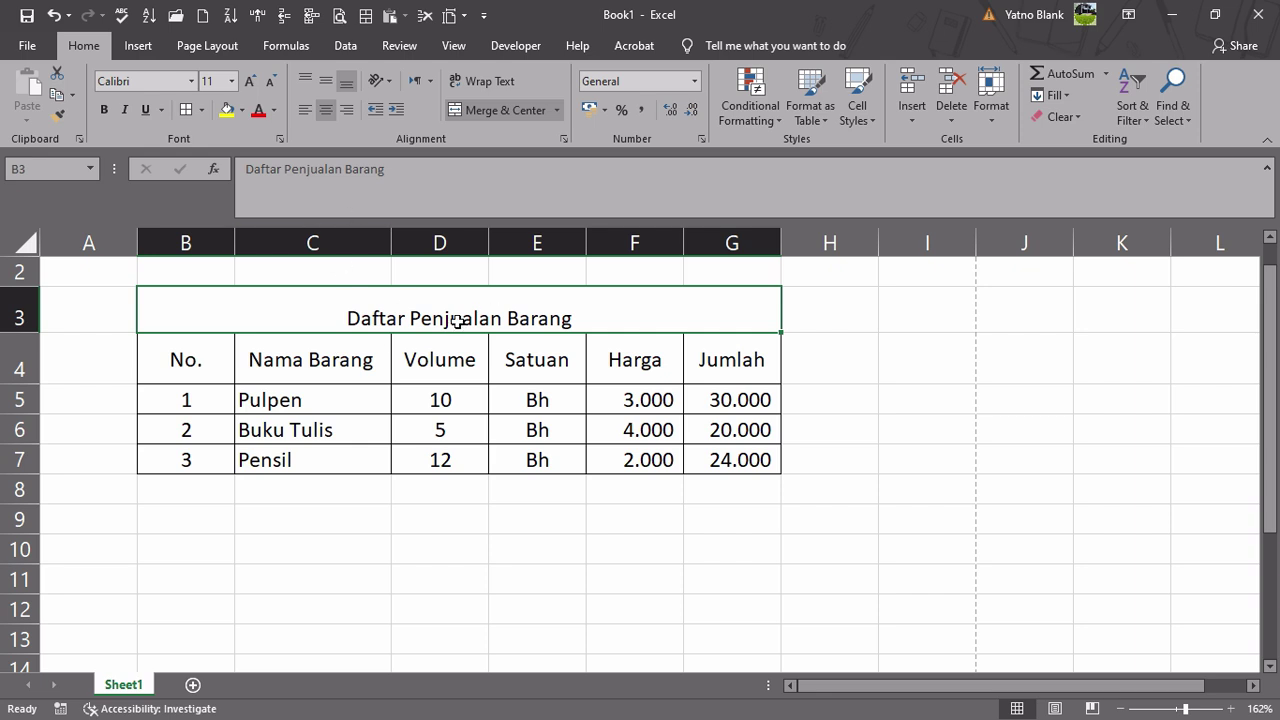
click(323, 82)
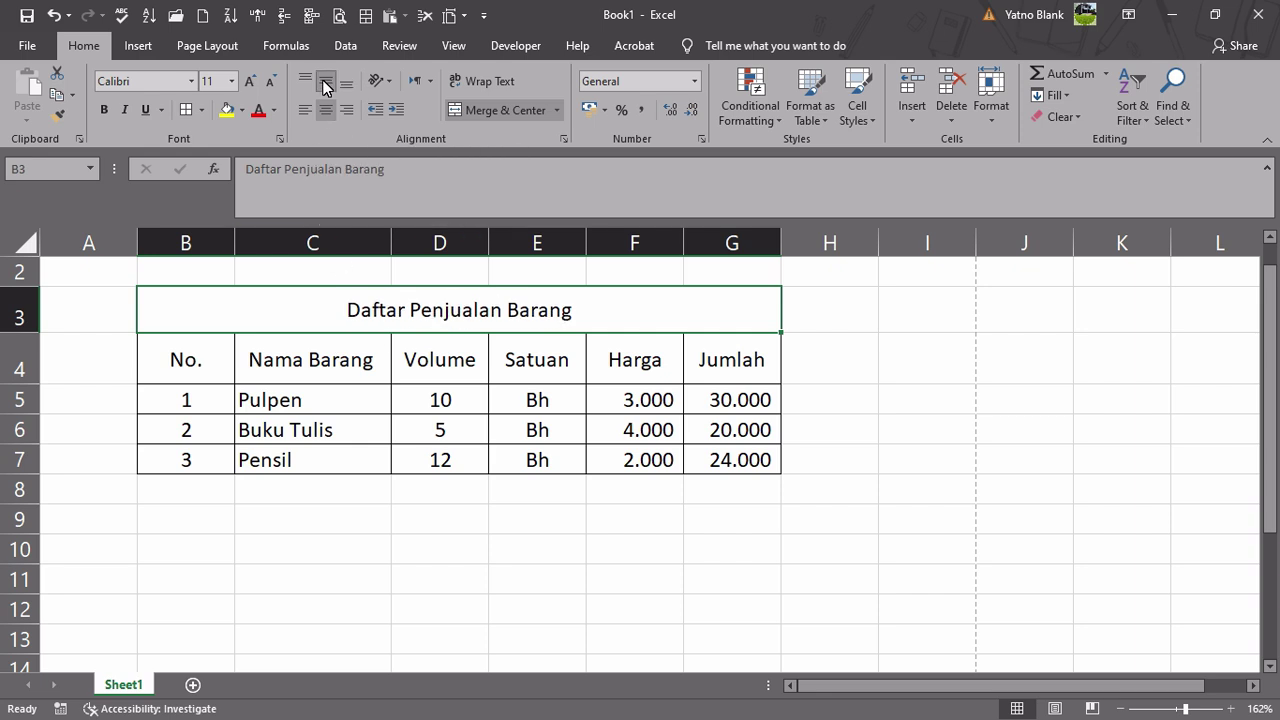
click(475, 530)
Adjust the table's column widths: narrow columns B, D and E, and widen columns C, F and G
scroll(475, 530, down, 1)
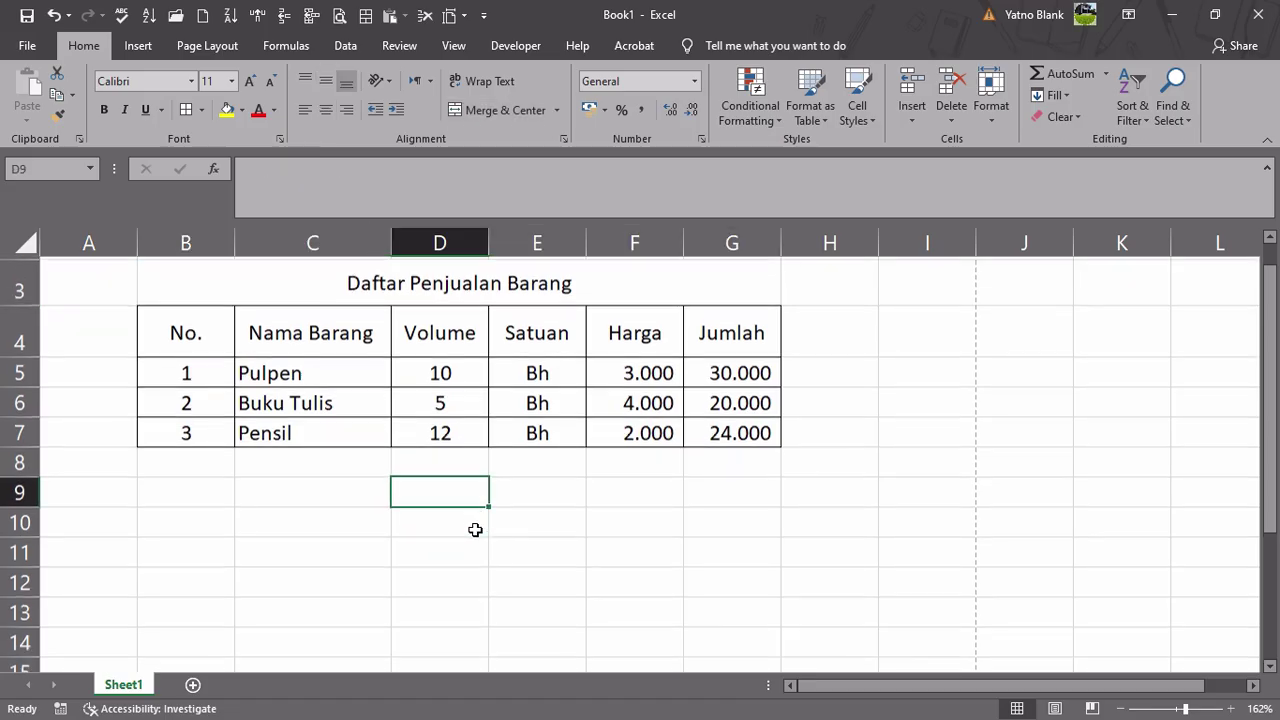
scroll(475, 530, up, 2)
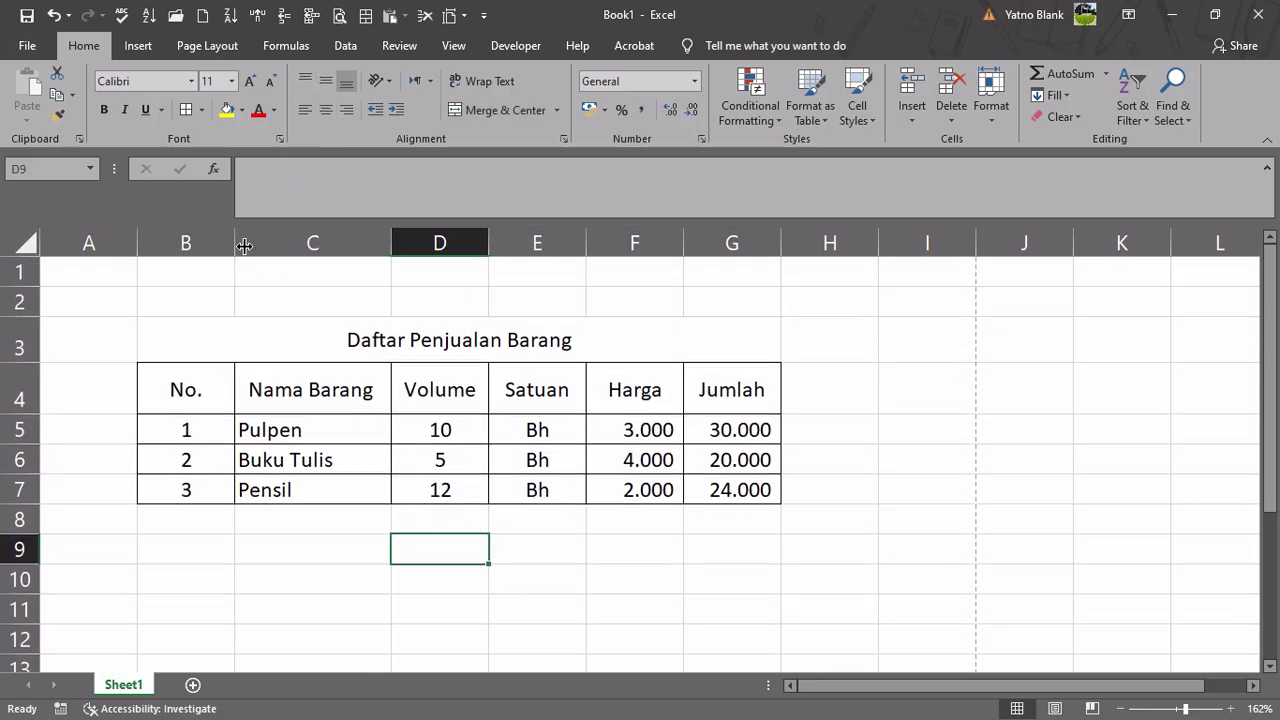
drag(243, 244, 200, 240)
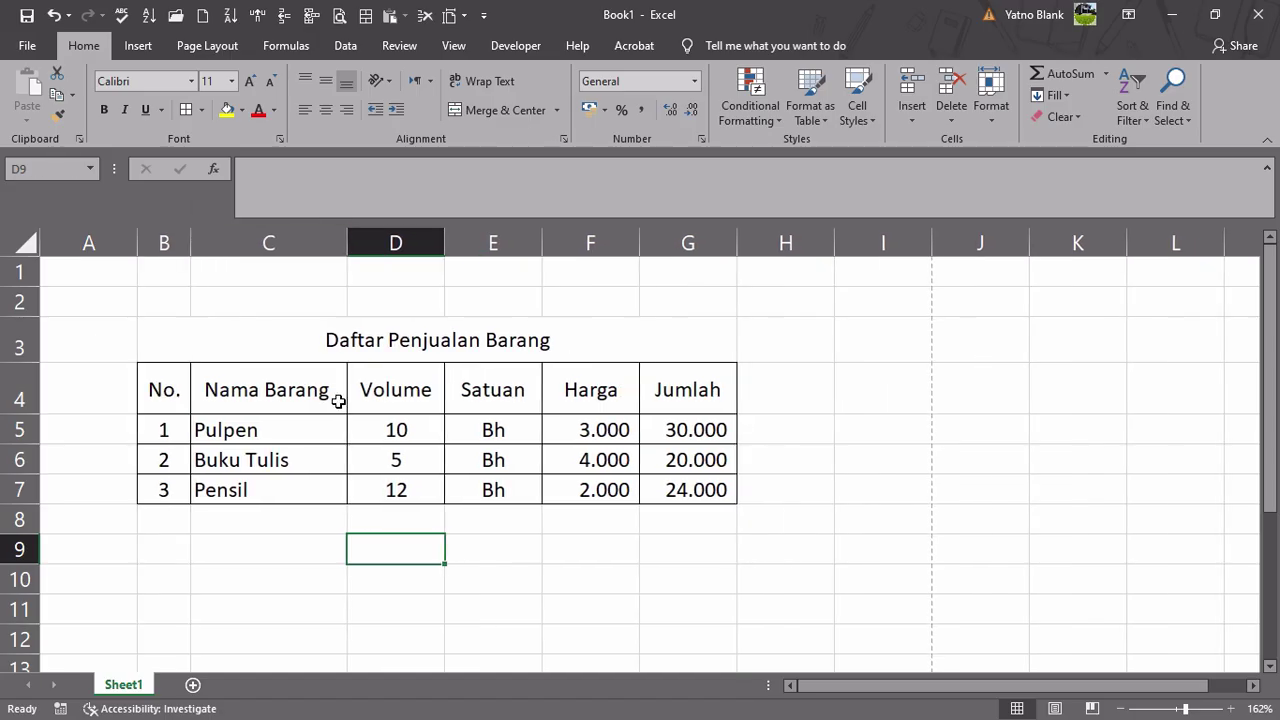
drag(351, 250, 370, 252)
mouse_move(458, 245)
mouse_down()
mouse_move(470, 240)
mouse_move(458, 245)
mouse_up()
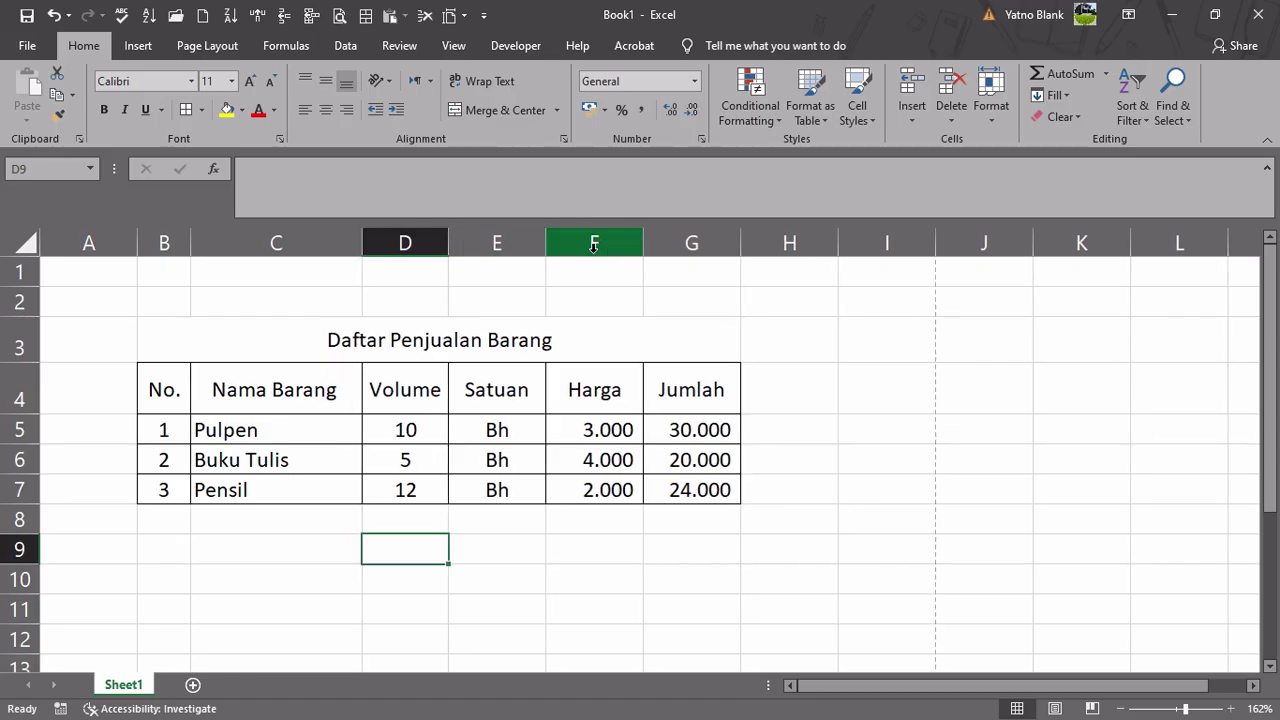
drag(551, 247, 532, 247)
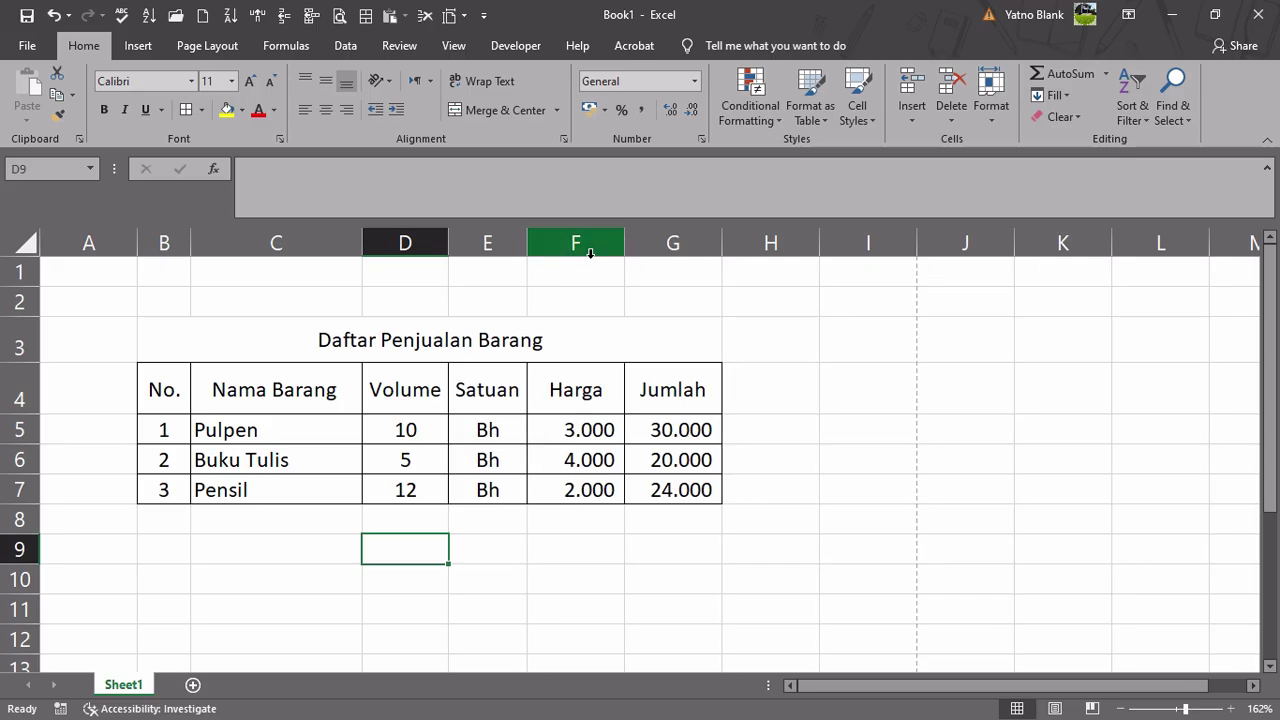
drag(628, 247, 643, 247)
drag(740, 248, 785, 254)
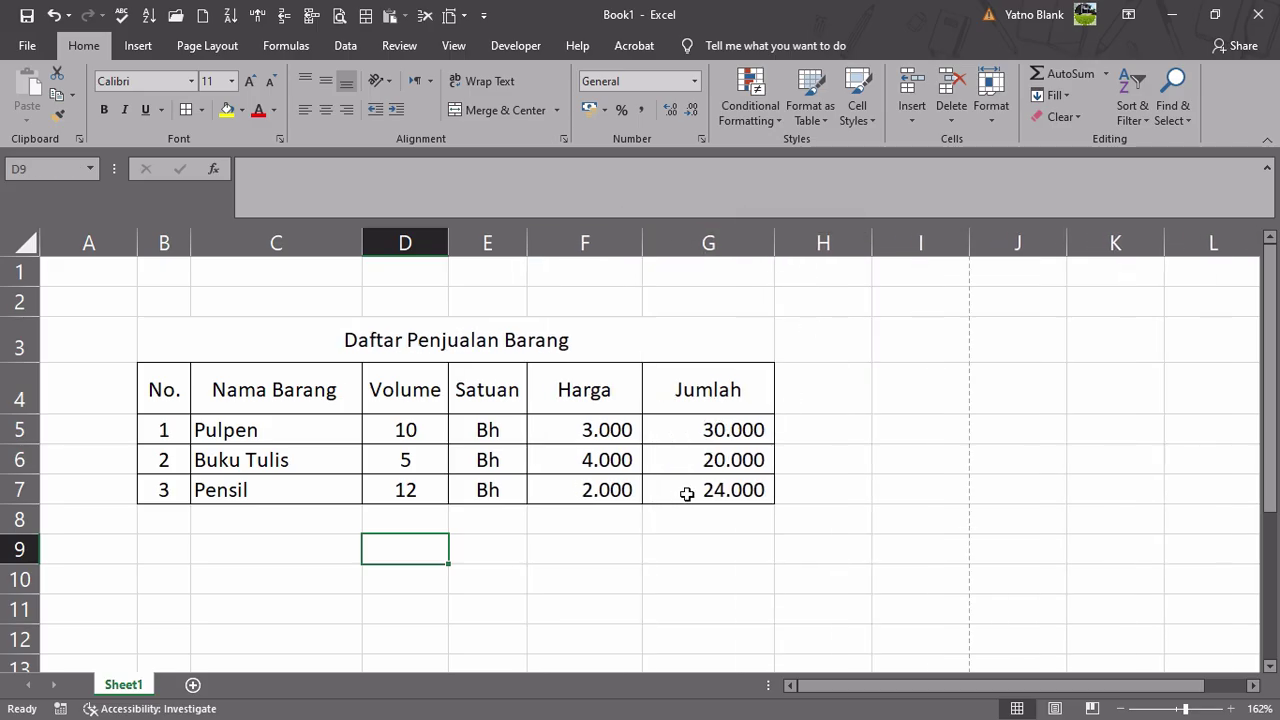
click(474, 551)
Enter the formula =SUM(G5:G7) in cell G8 to total the Jumlah column
scroll(474, 551, down, 1)
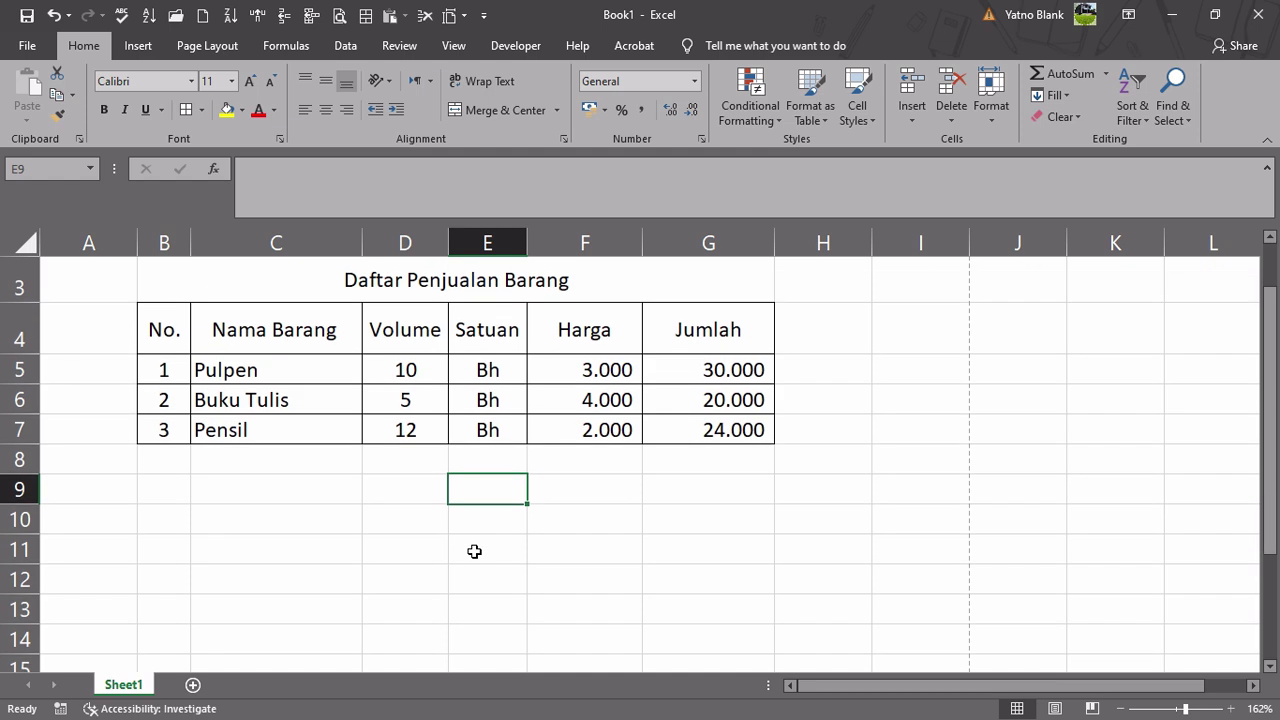
click(731, 456)
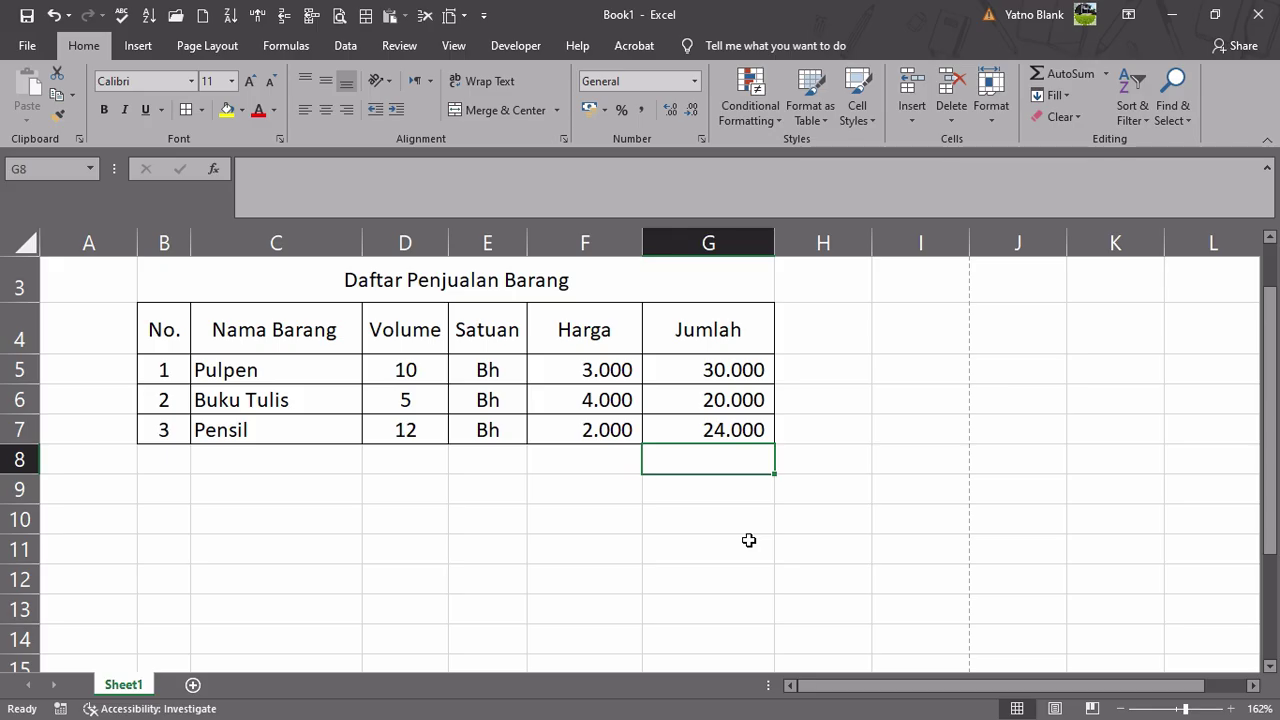
text(=s)
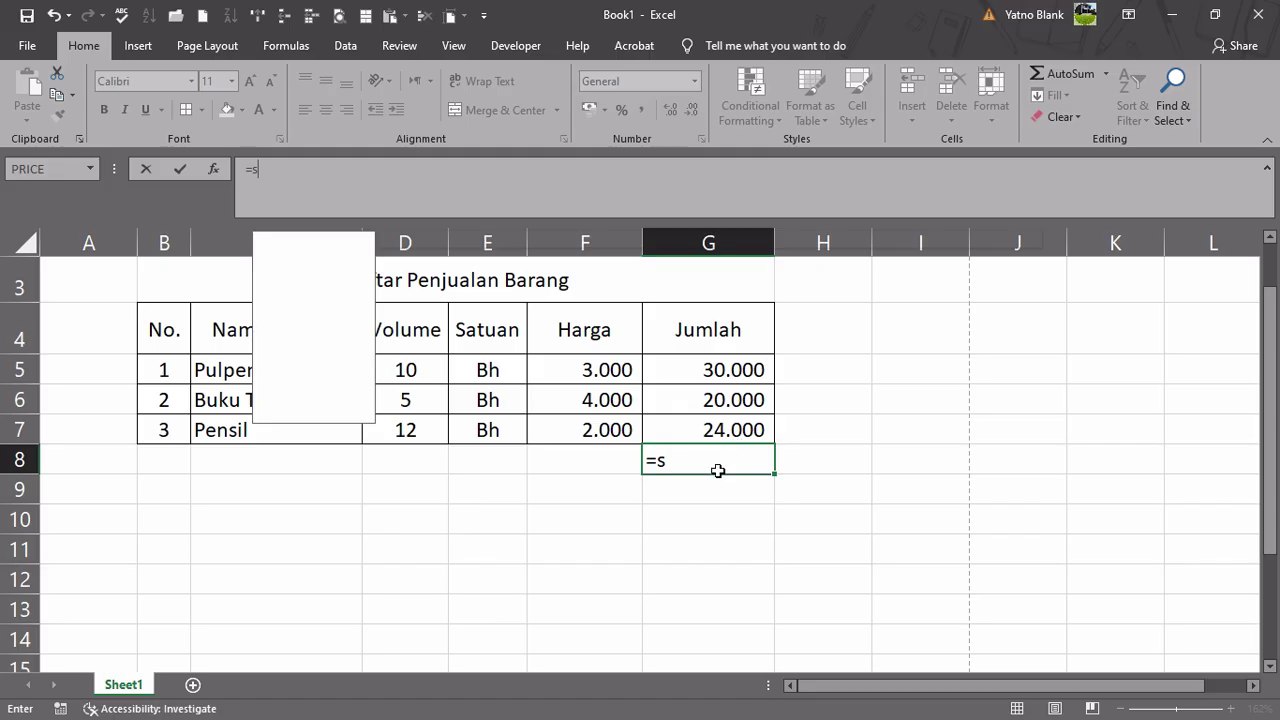
text(um)
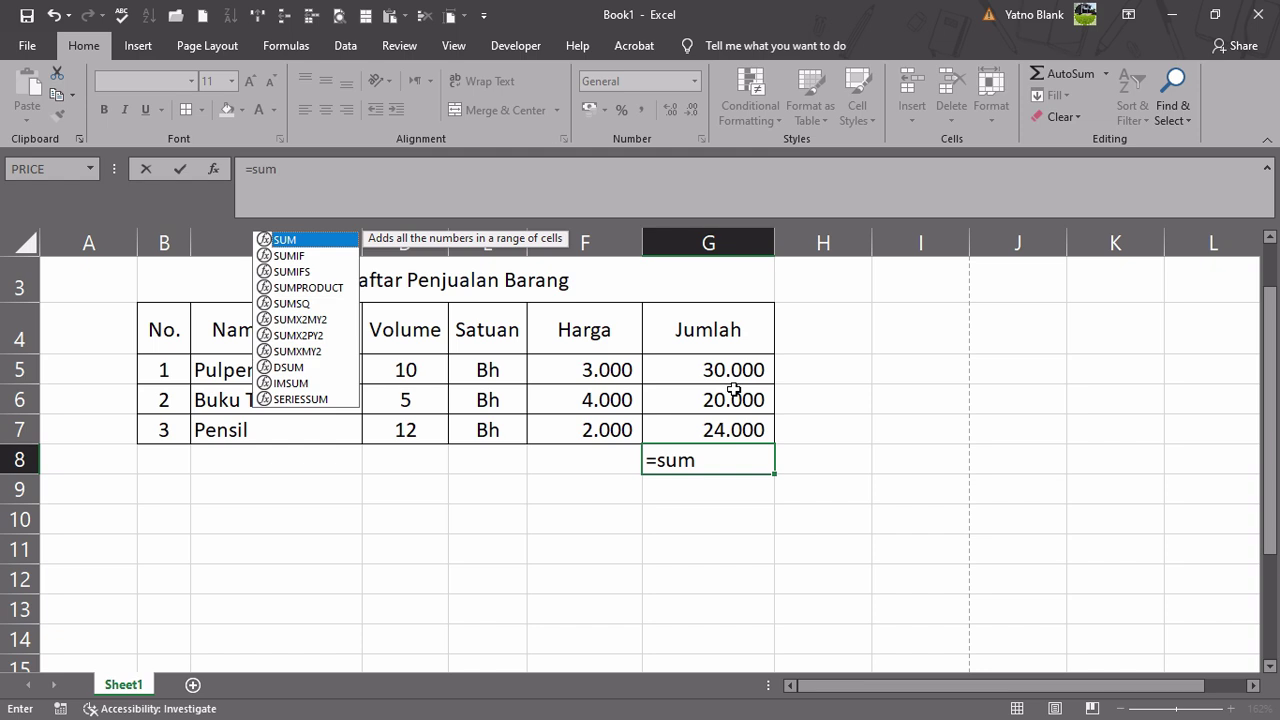
key(Tab)
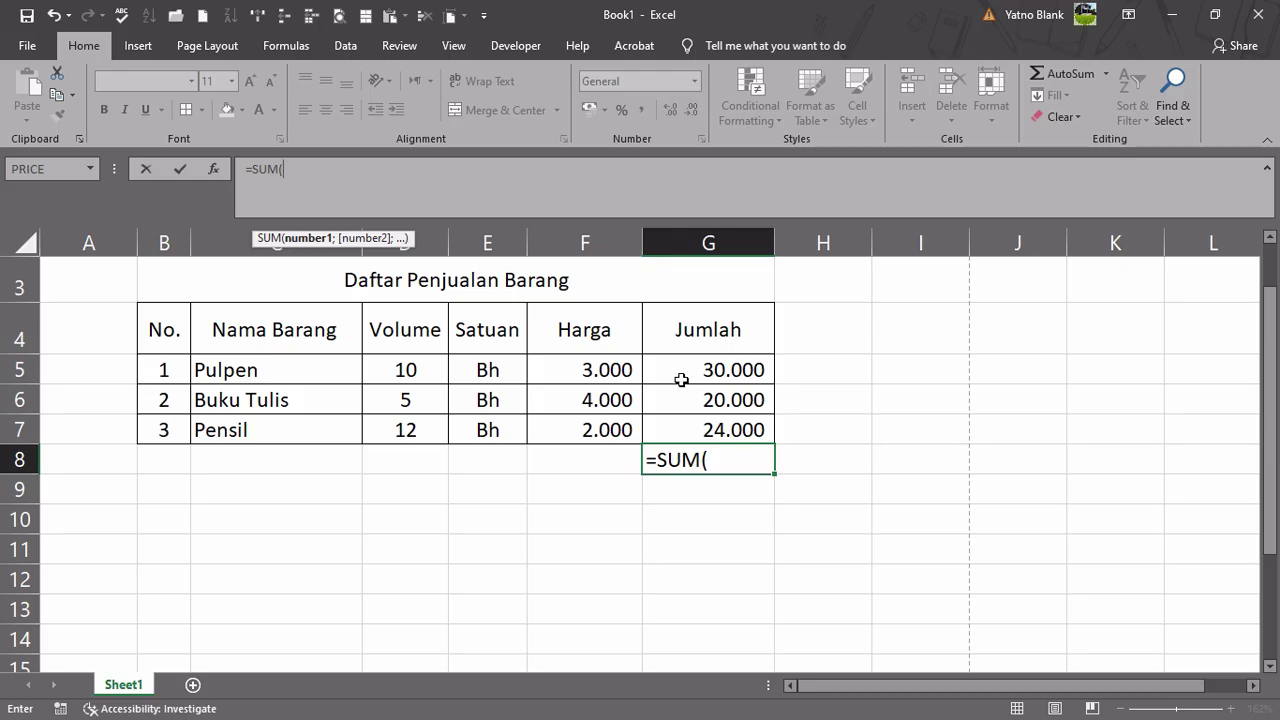
drag(681, 376, 683, 434)
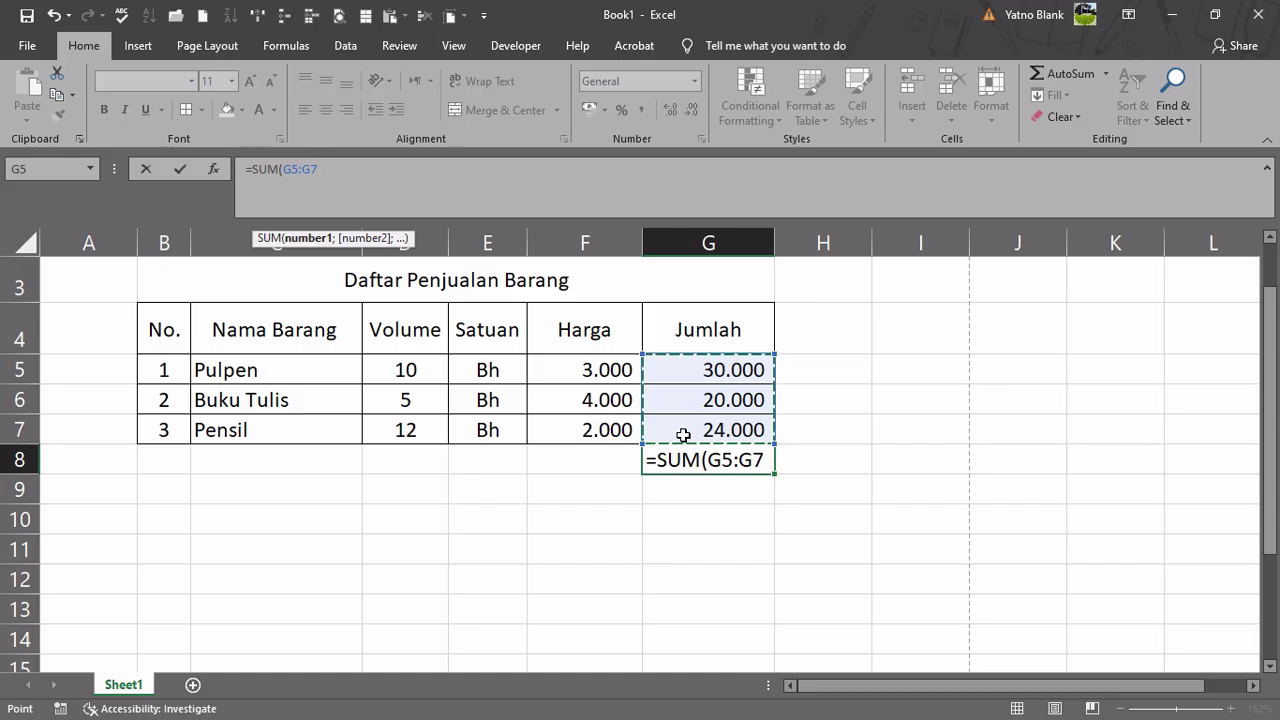
key(Return)
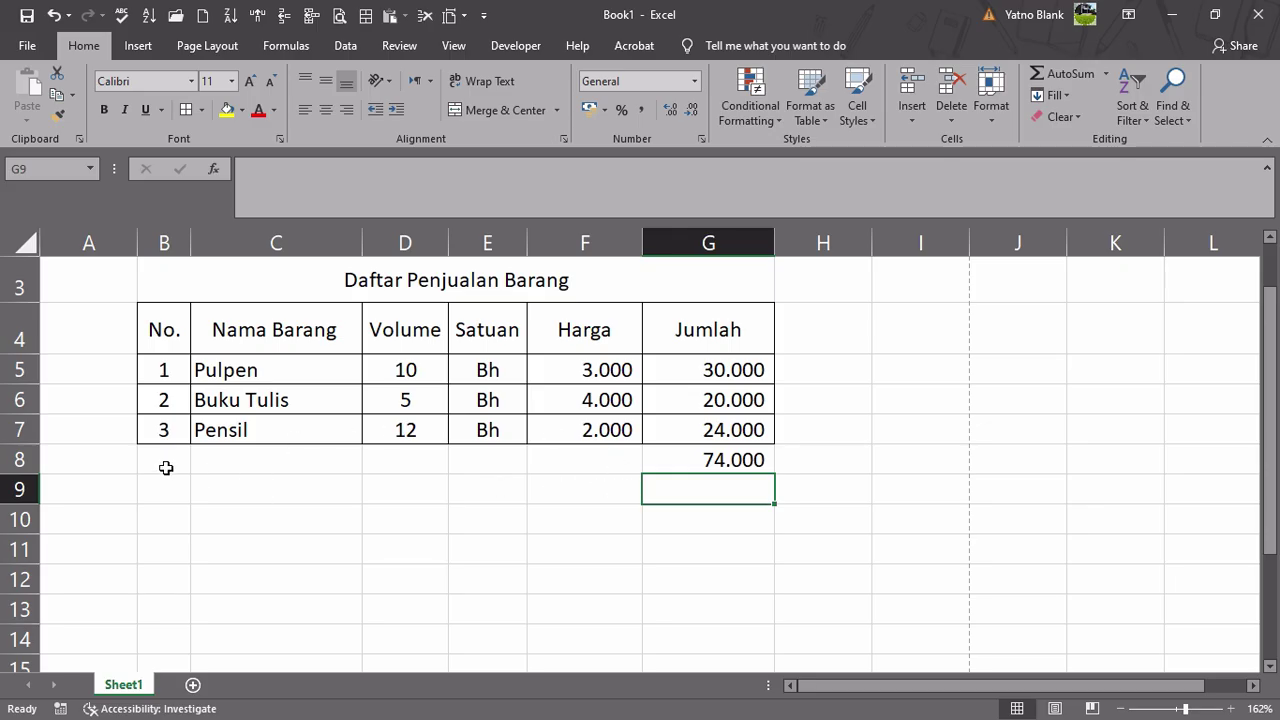
Merge and center cells B8 to F8 and enter the label Total in the merged cell
drag(167, 467, 586, 460)
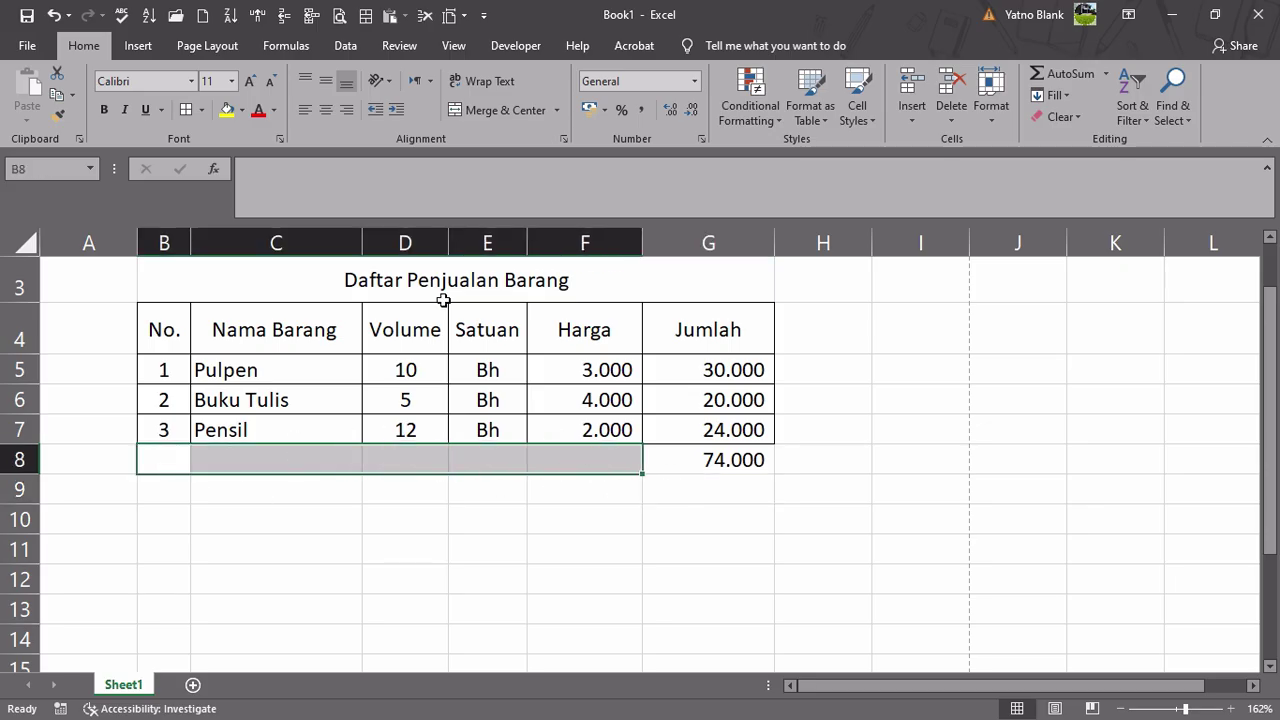
click(483, 113)
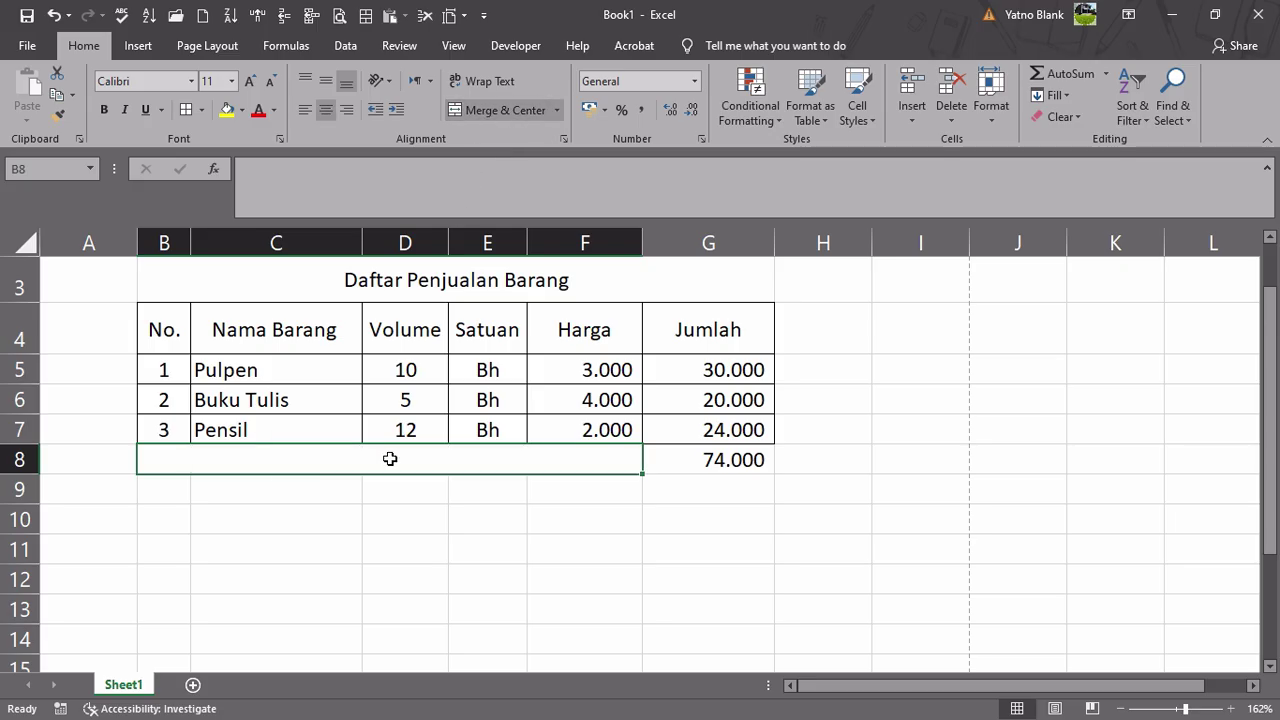
text(Total)
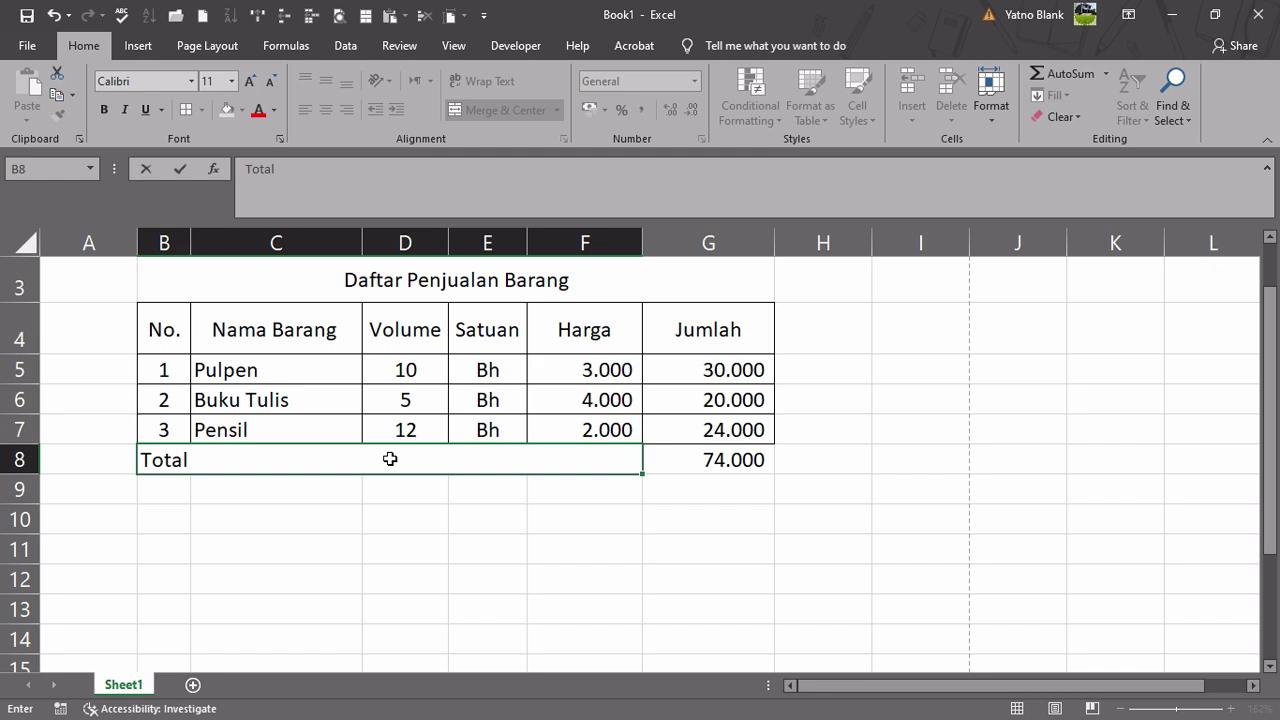
key(Return)
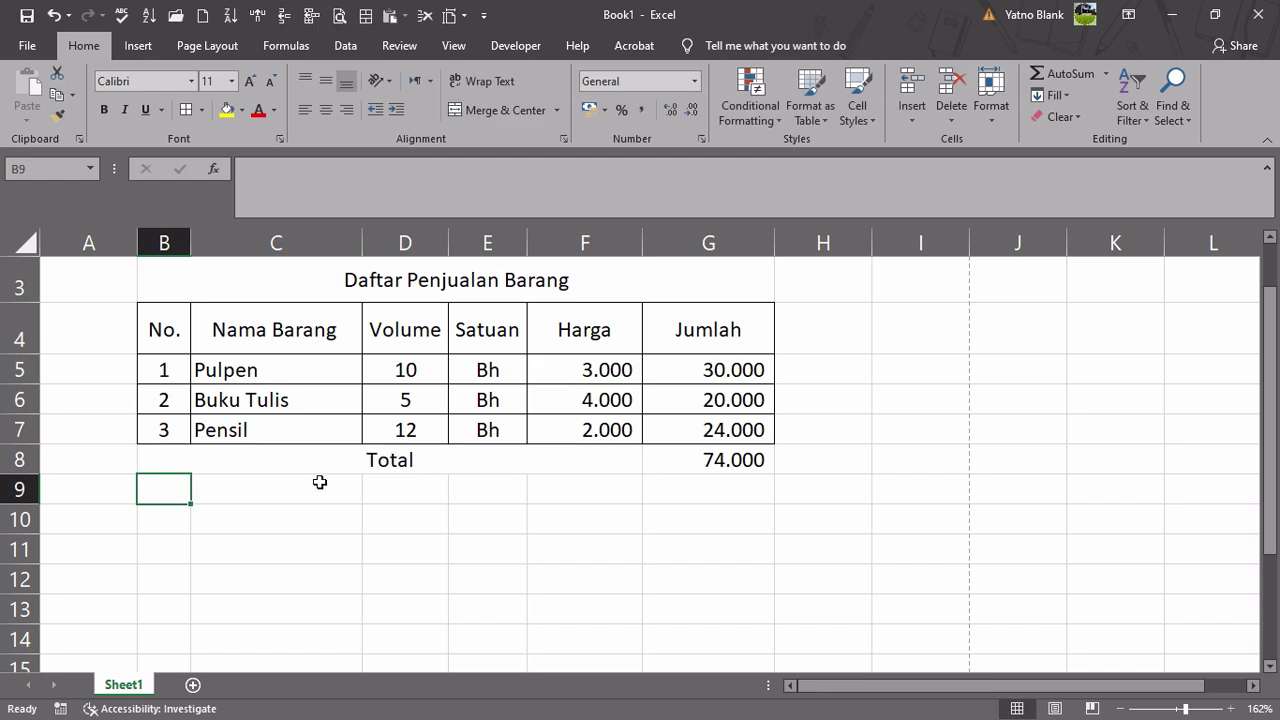
Apply all borders to the Total row, cells B8 to G8
click(254, 462)
shift+click(713, 464)
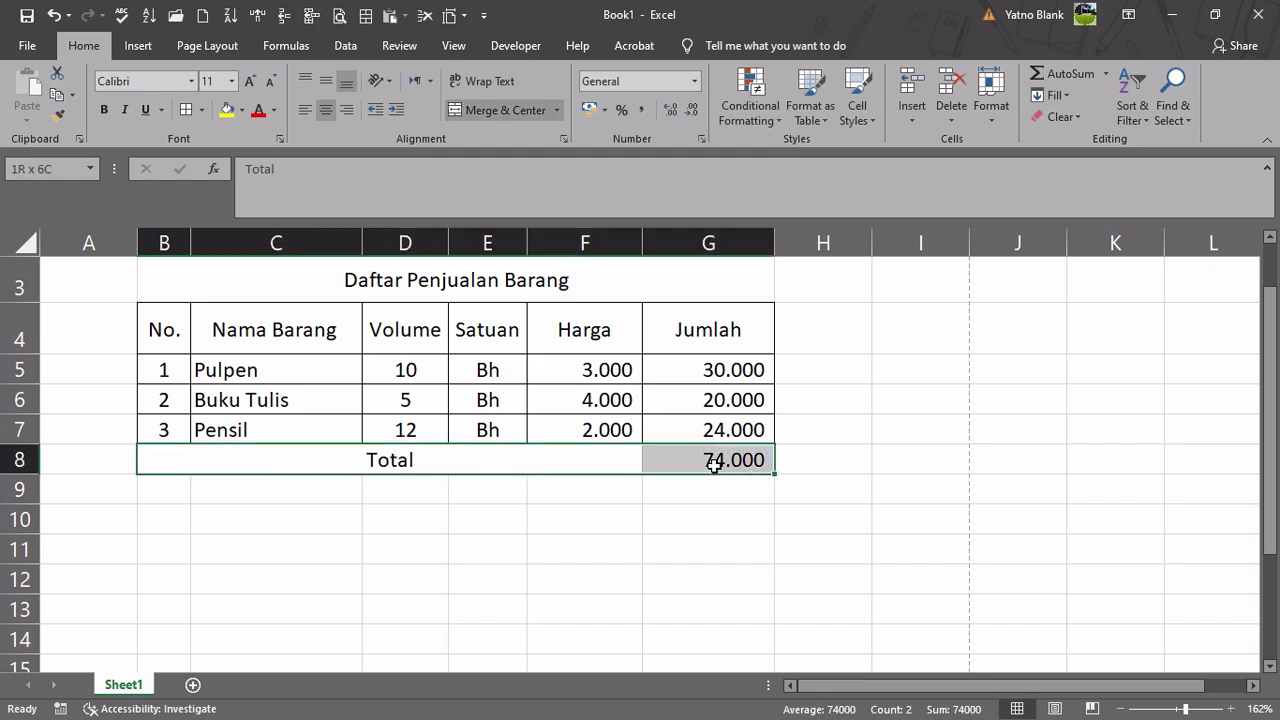
click(184, 112)
click(420, 518)
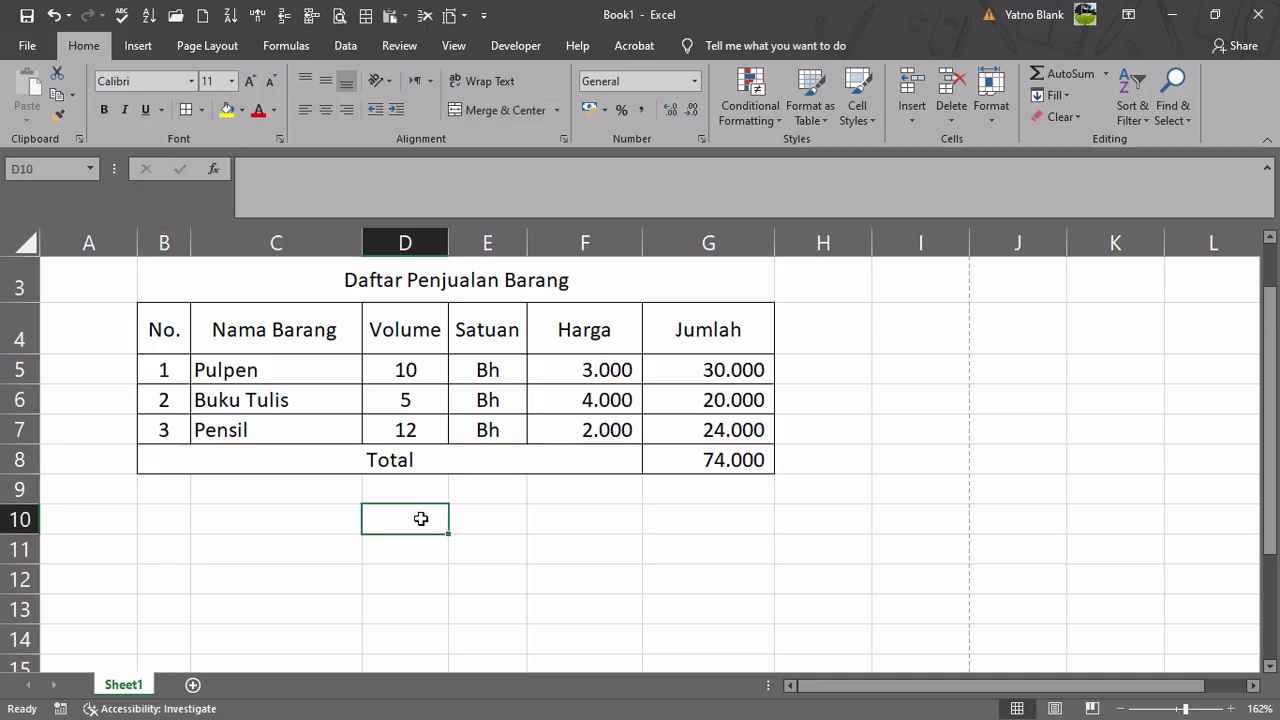
scroll(420, 518, up, 1)
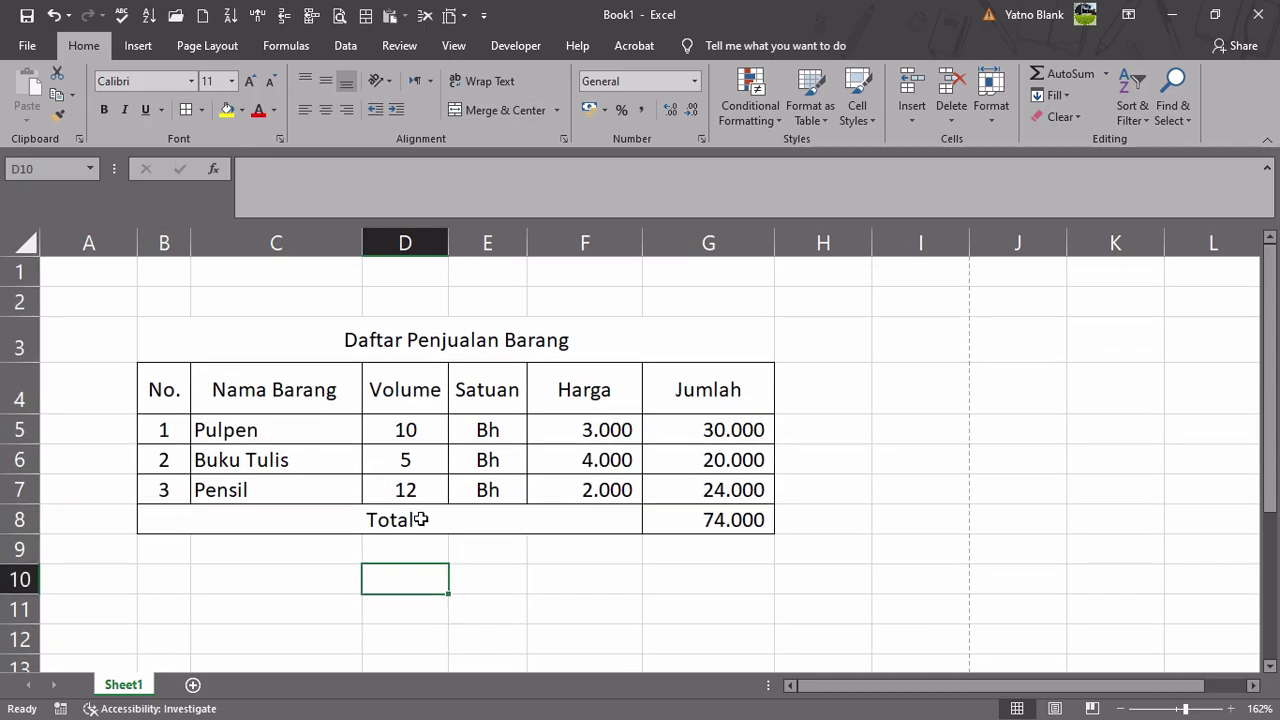